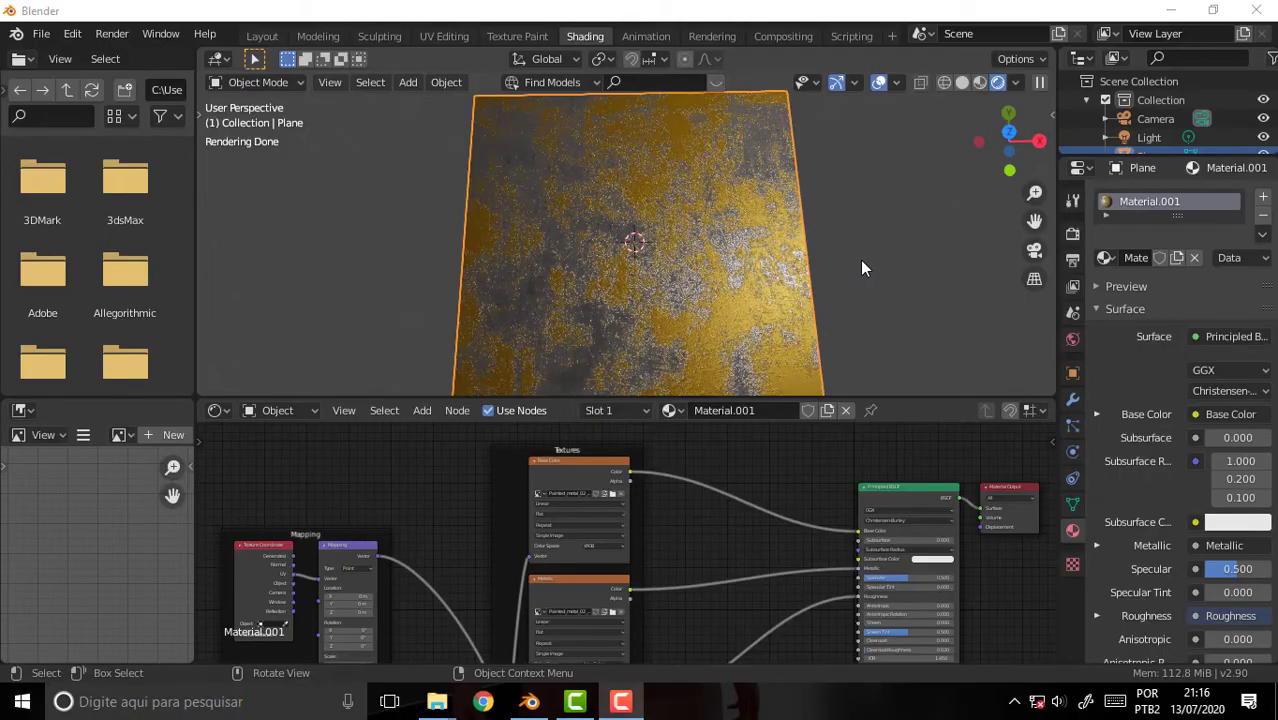
# Step: Enlarge the Shader Editor below a shorter 3D view and zoom out to show the whole metal material tree
pyautogui.moveTo(853, 251); pyautogui.dragTo(870, 281, button='middle')
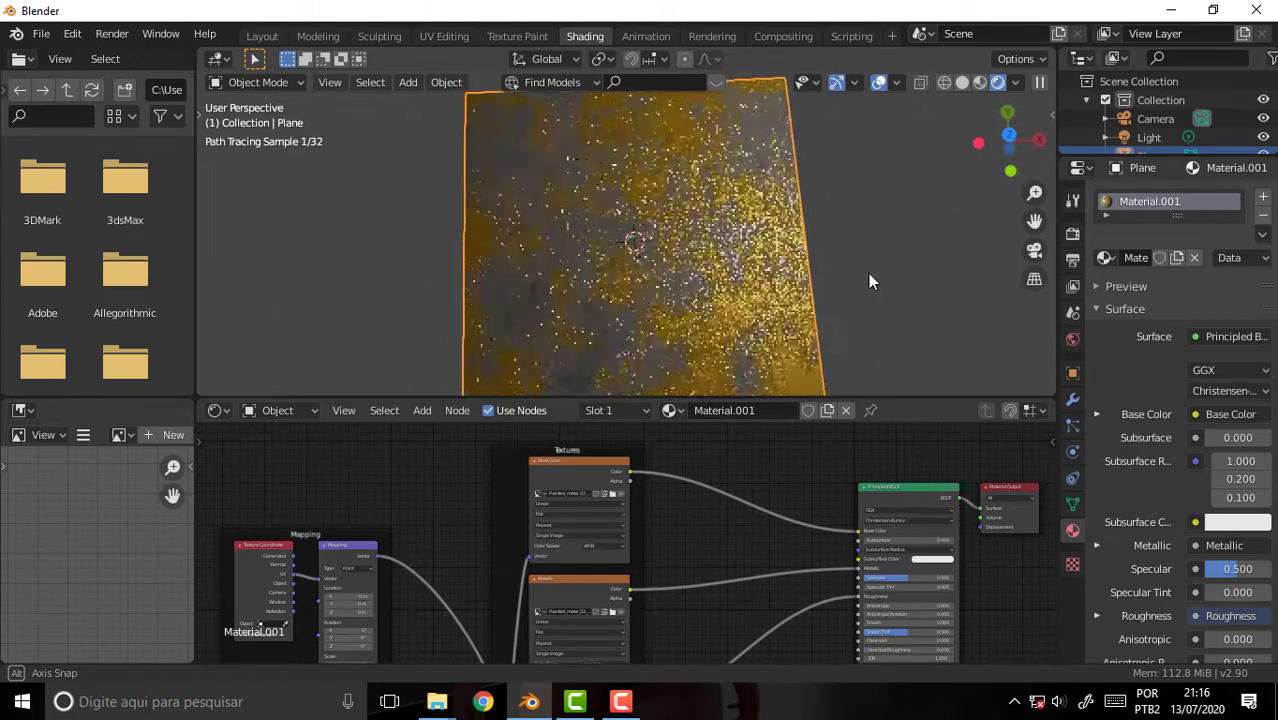
pyautogui.moveTo(1034, 220)
pyautogui.mouseDown()
pyautogui.moveTo(1000, 205)
pyautogui.moveTo(1016, 264)
pyautogui.mouseUp()
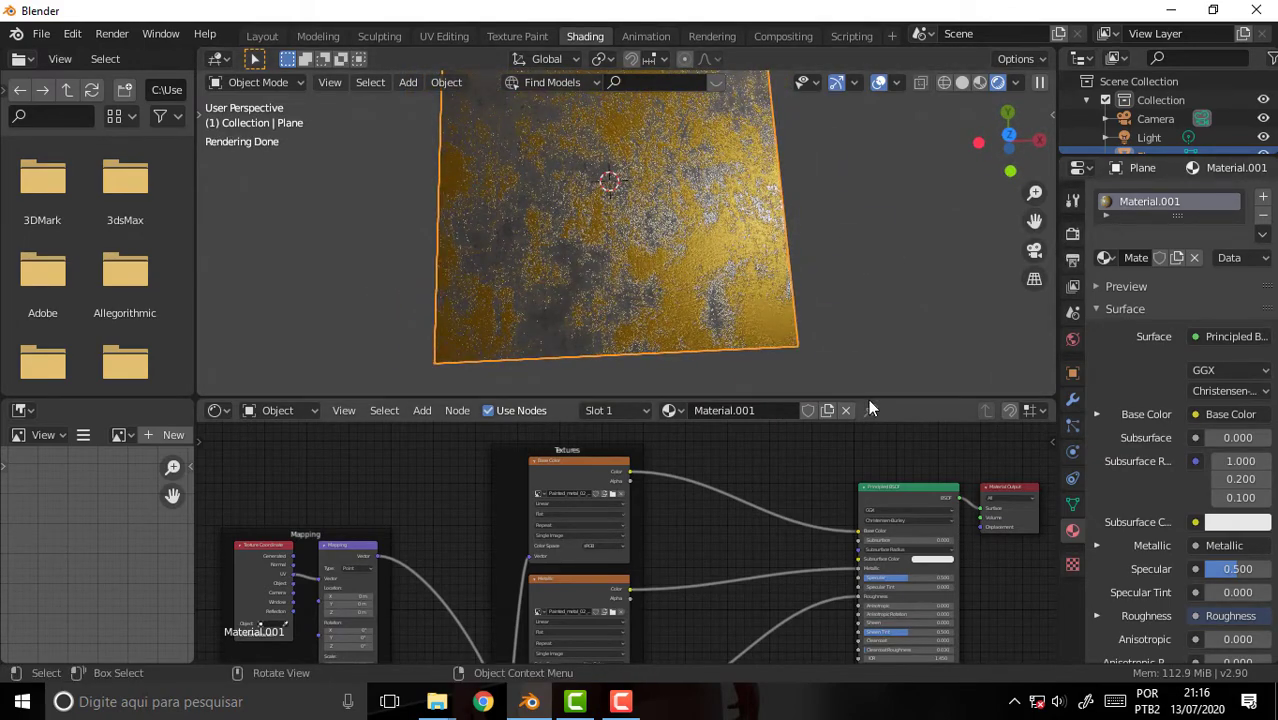
pyautogui.moveTo(868, 399); pyautogui.dragTo(866, 302)
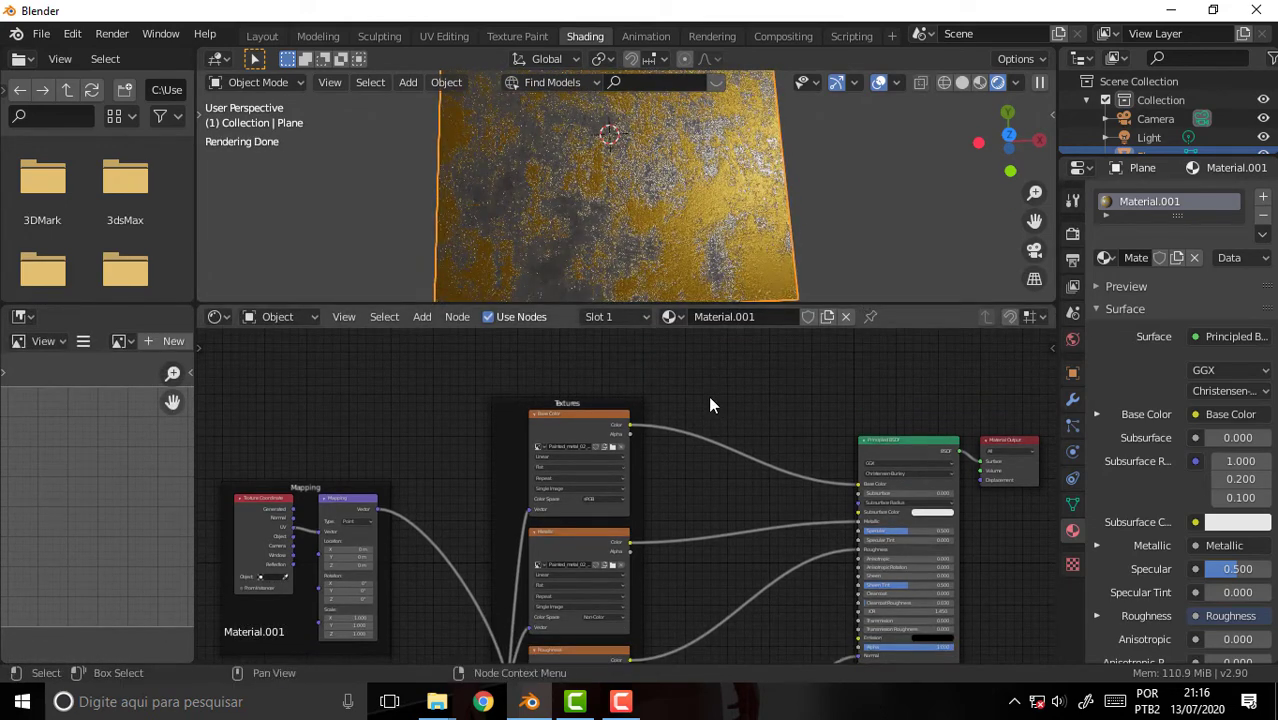
pyautogui.scroll(-1, 711, 400)
pyautogui.scroll(-1, 711, 400)
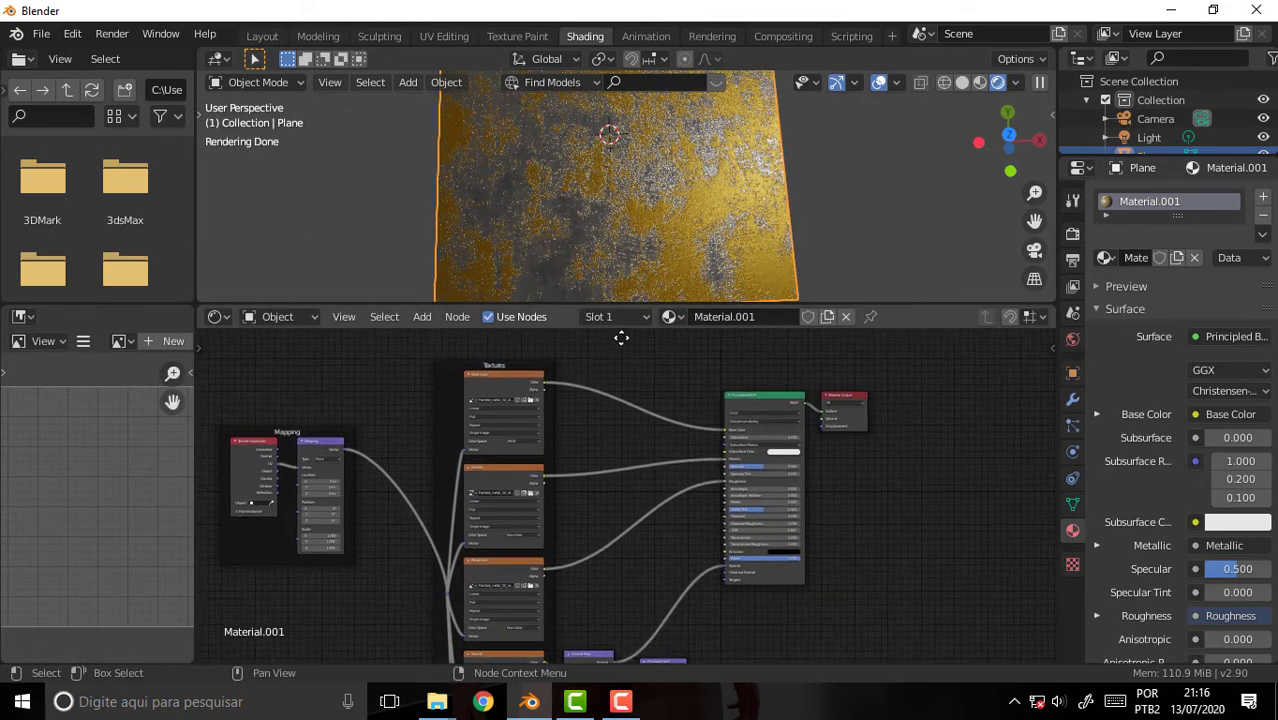
pyautogui.moveTo(621, 338); pyautogui.dragTo(620, 350, button='middle')
# Step: Cut the image-texture links feeding the Principled BSDF
pyautogui.press('ctrl')
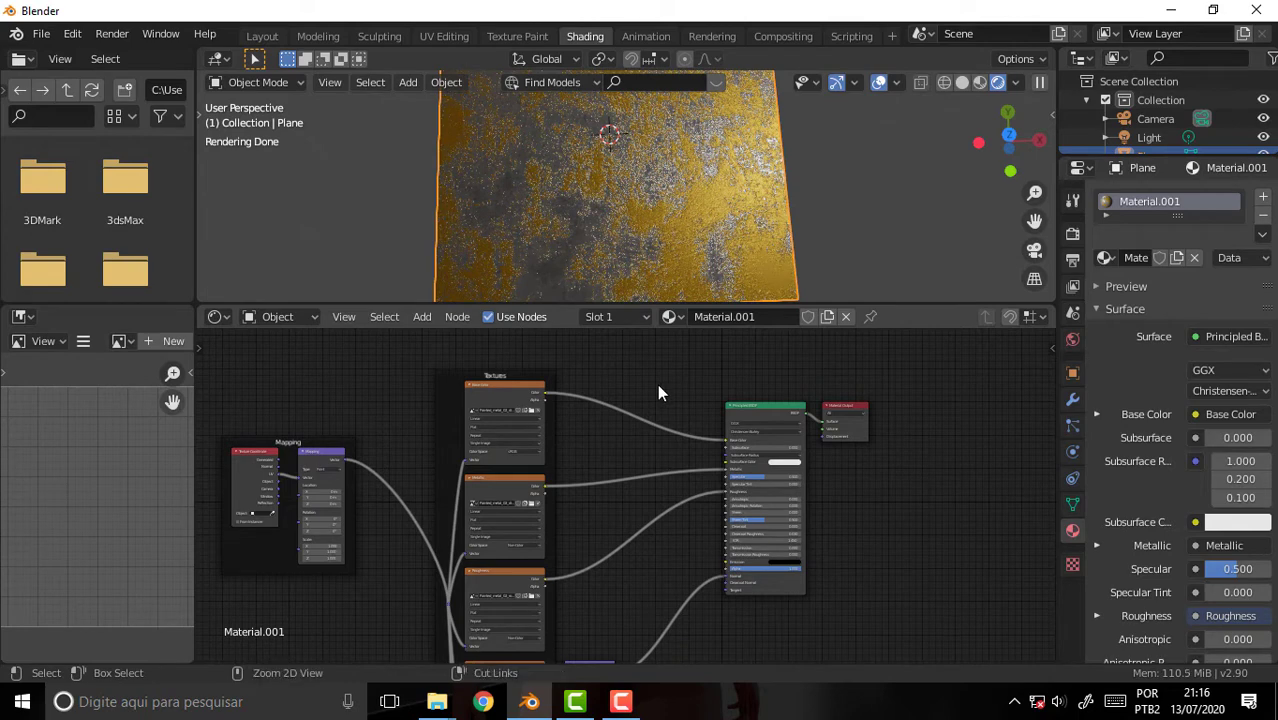
pyautogui.keyDown('ctrl'); pyautogui.moveTo(684, 420); pyautogui.dragTo(705, 630, button='right'); pyautogui.keyUp('ctrl')
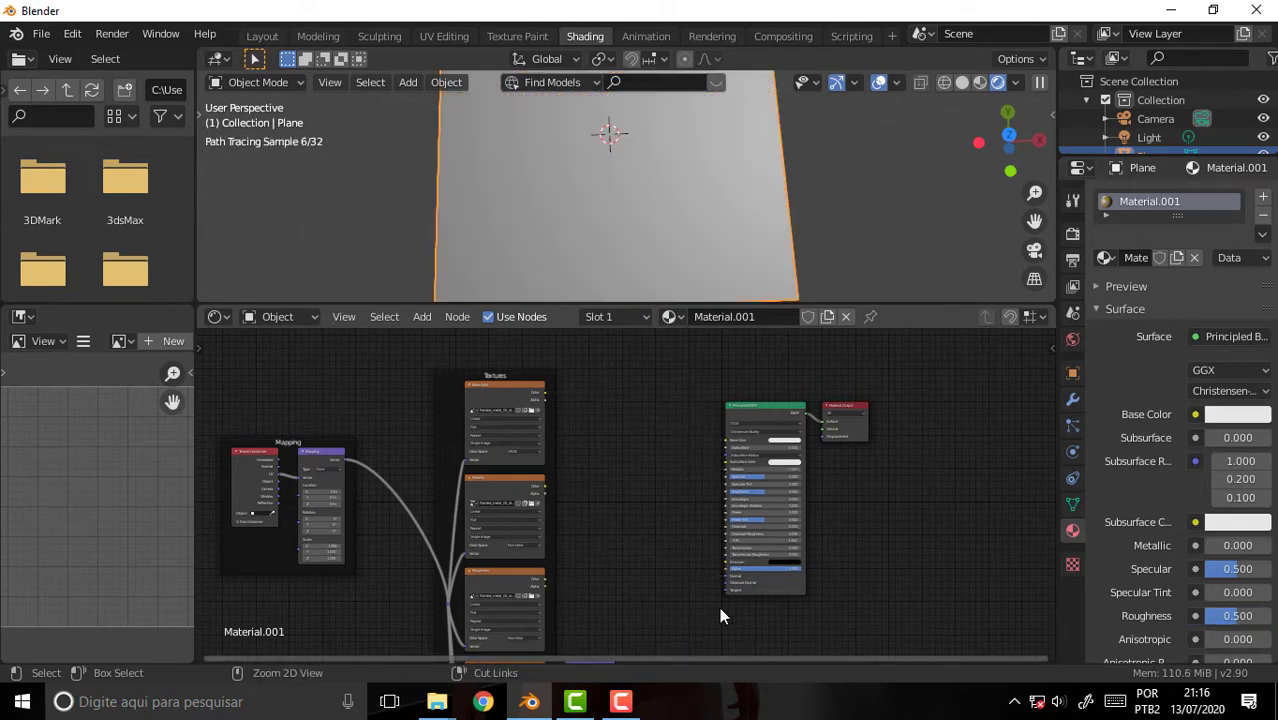
pyautogui.scroll(-1, 578, 522)
pyautogui.scroll(-1, 579, 514)
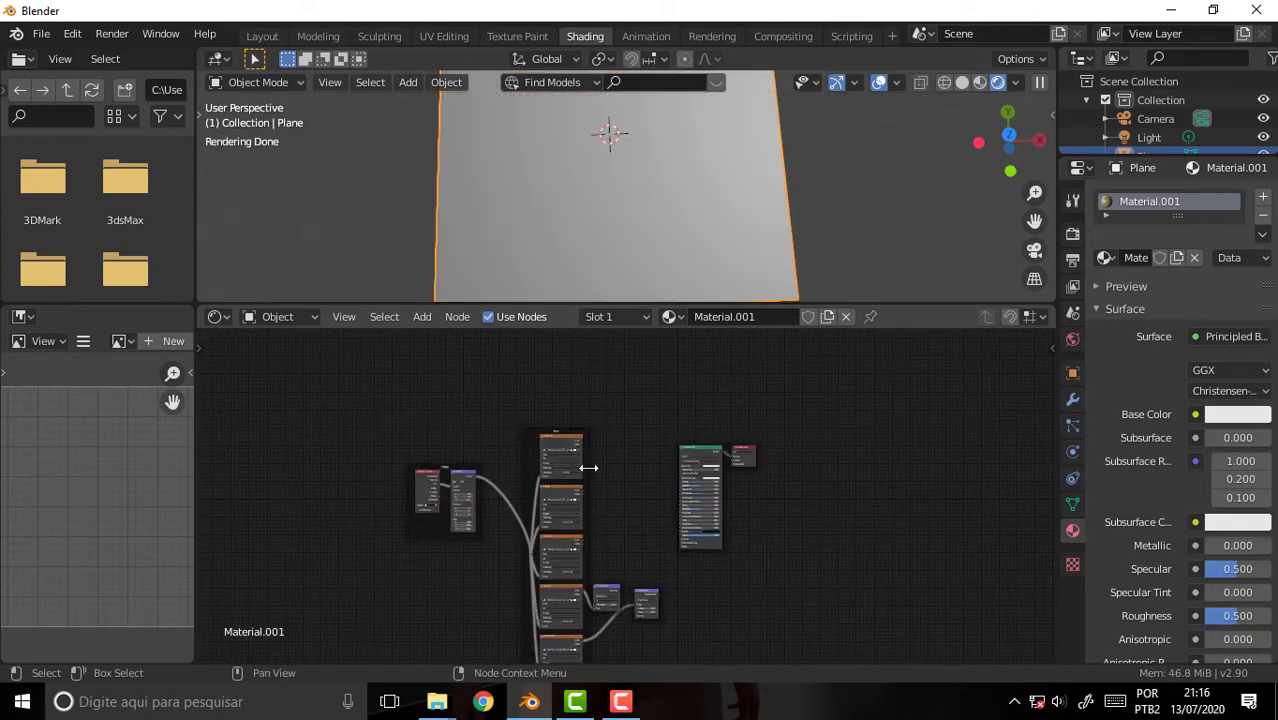
# Step: Delete all unused nodes, leaving only Principled BSDF and Material Output
pyautogui.hotkey('alt', 'x')
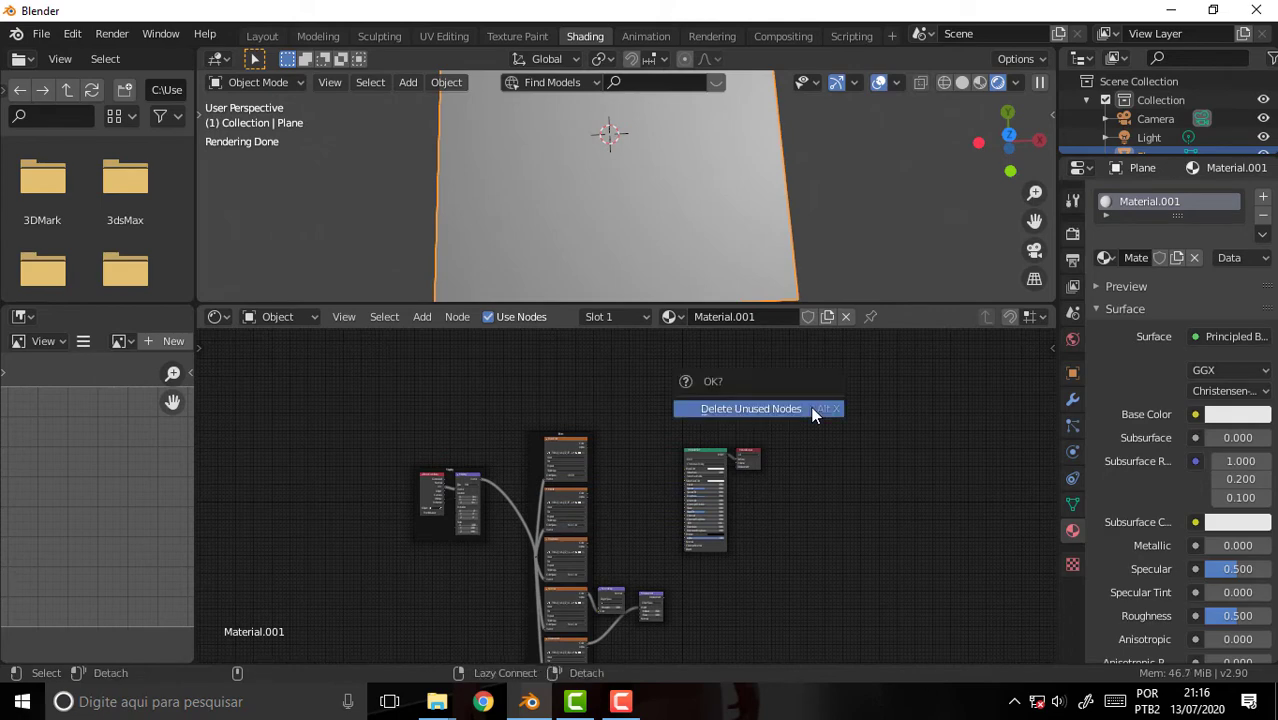
pyautogui.click(777, 409)
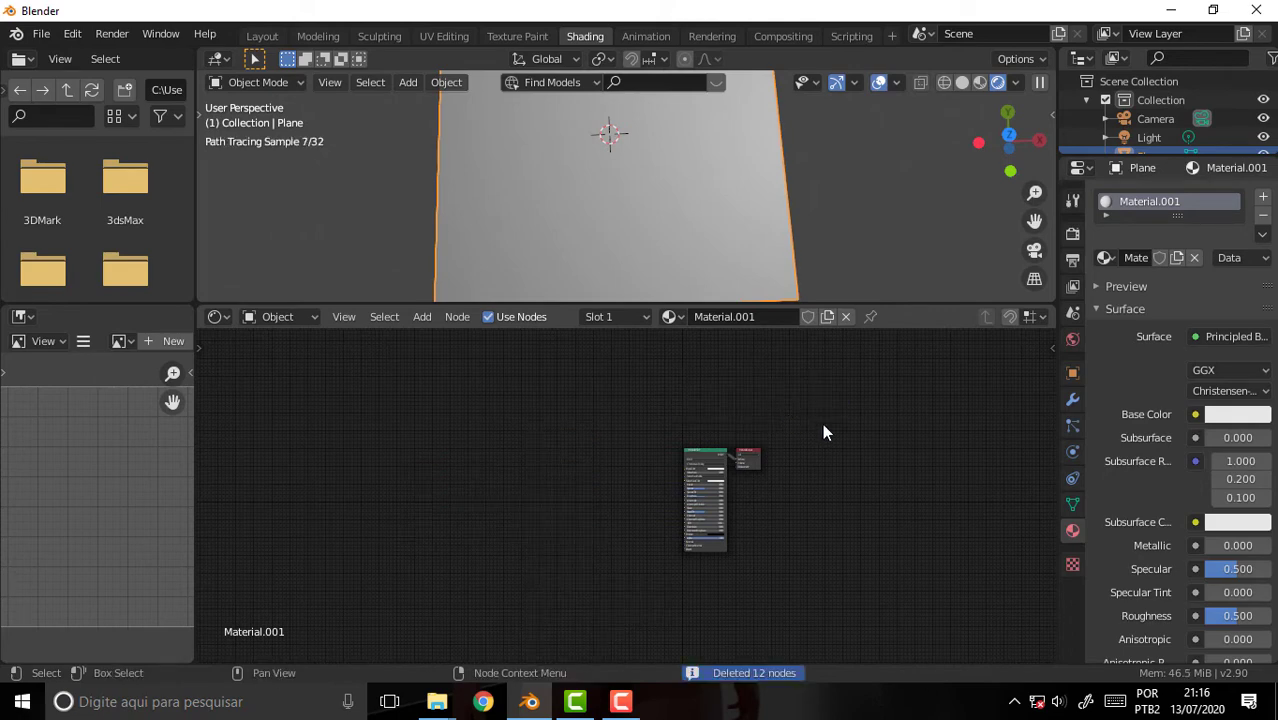
pyautogui.scroll(2, 859, 435)
pyautogui.scroll(3, 855, 430)
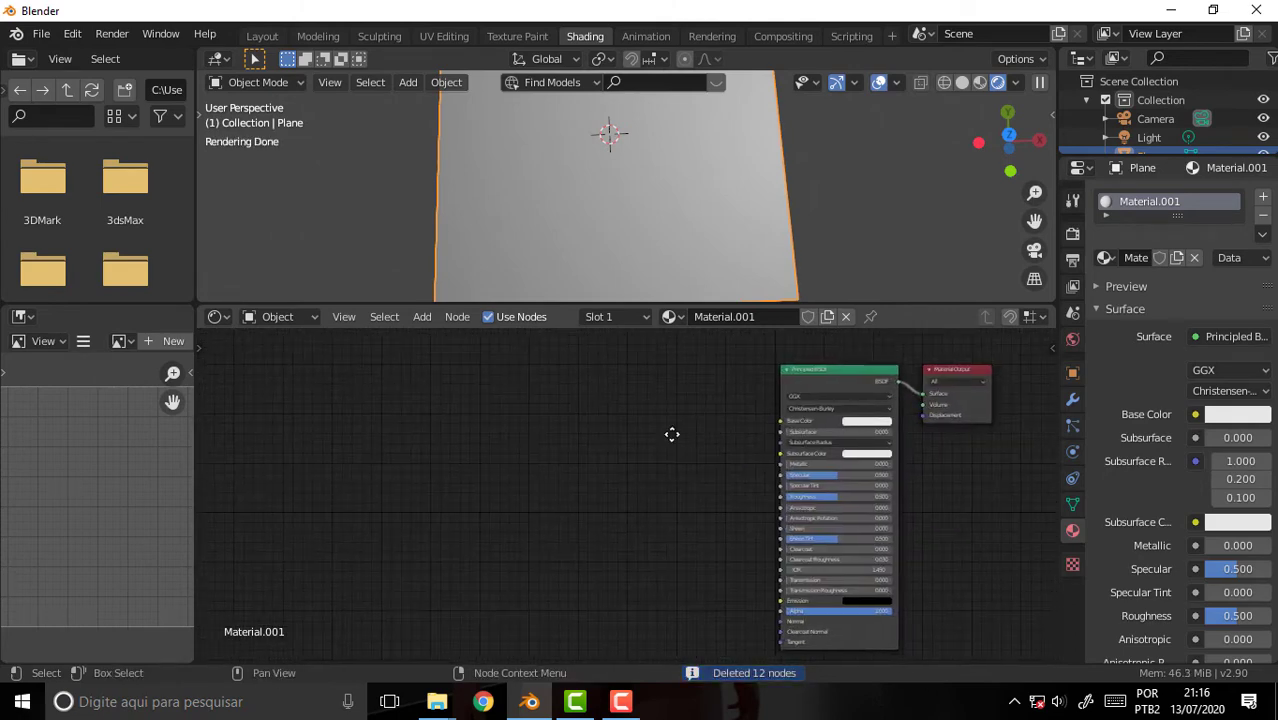
pyautogui.moveTo(852, 432); pyautogui.dragTo(670, 460, button='middle')
pyautogui.moveTo(890, 292)
pyautogui.mouseDown(button='middle')
pyautogui.moveTo(838, 145)
pyautogui.moveTo(867, 150)
pyautogui.mouseUp(button='middle')
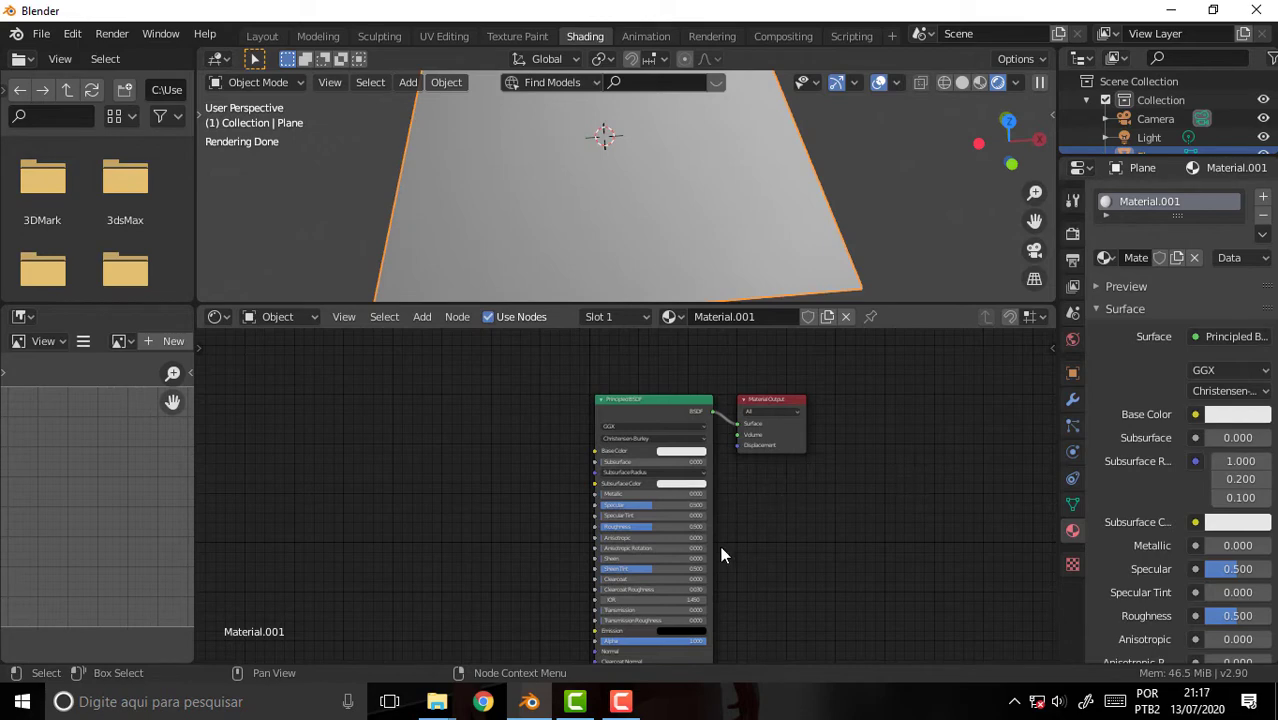
pyautogui.moveTo(437, 702)
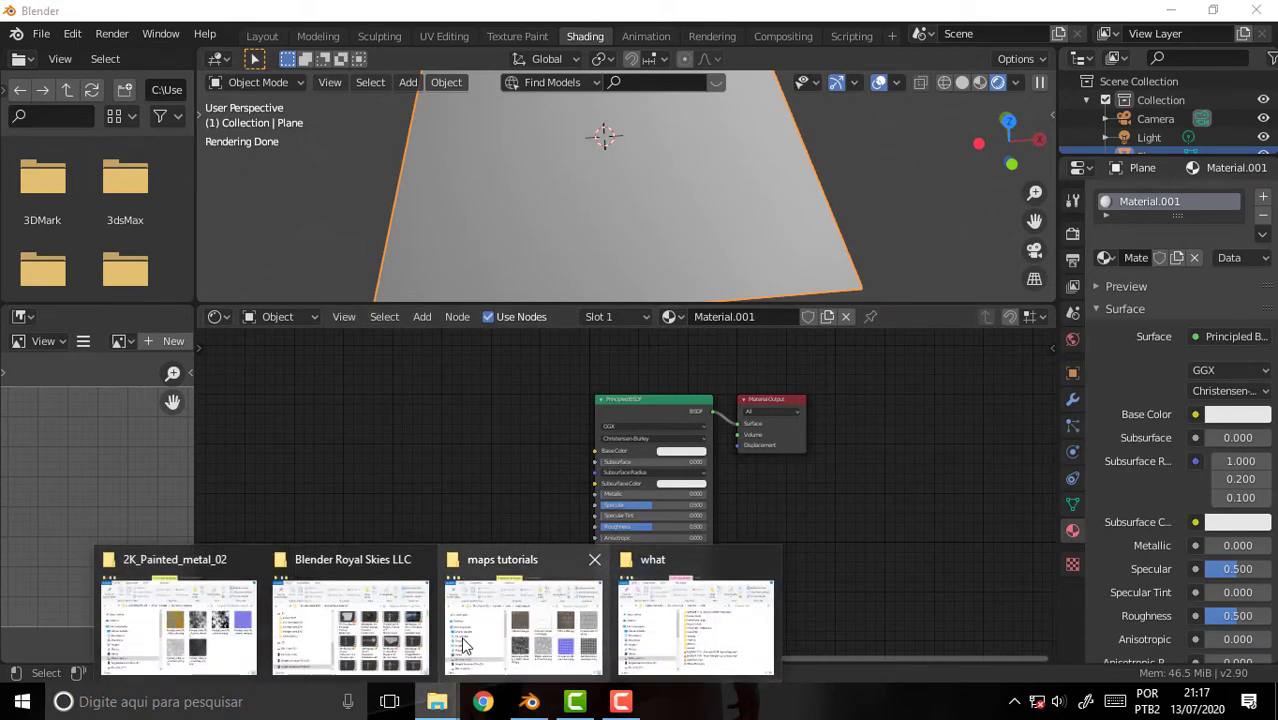
# Step: Drag Albedo-Map.jpg from the maps tutorials folder into the Shader Editor as an image node
pyautogui.click(463, 645)
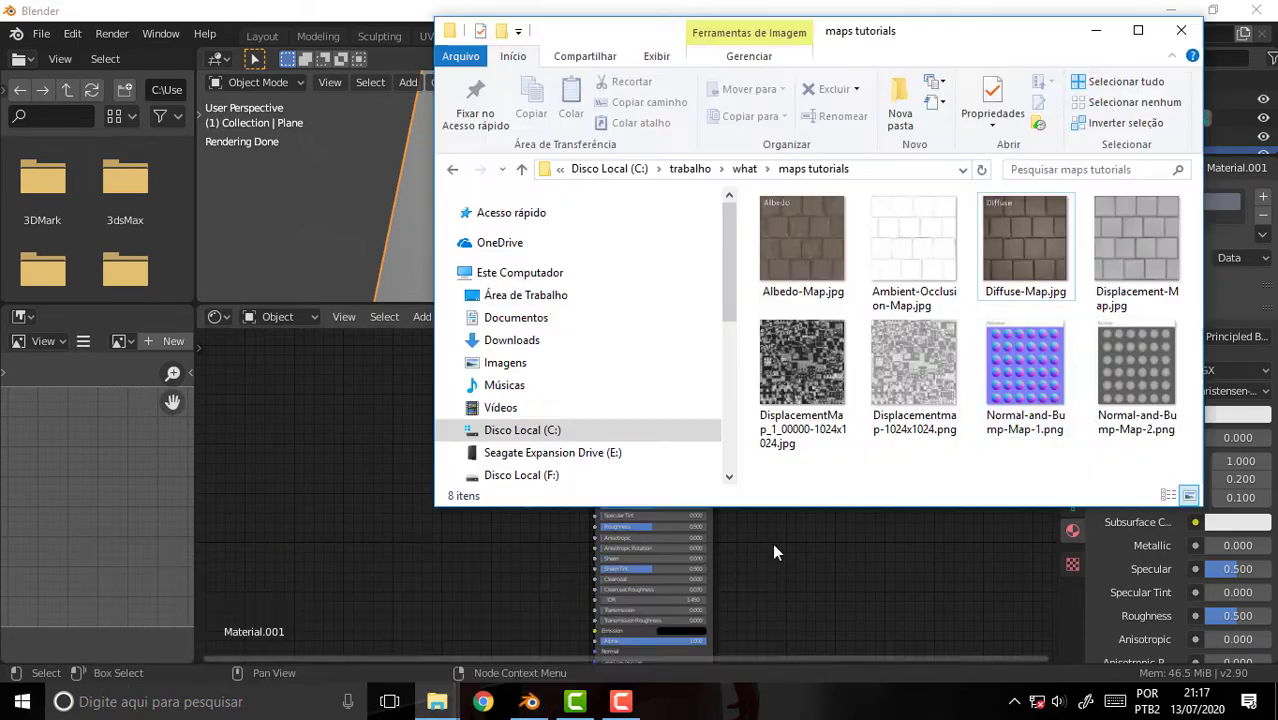
pyautogui.click(1010, 278)
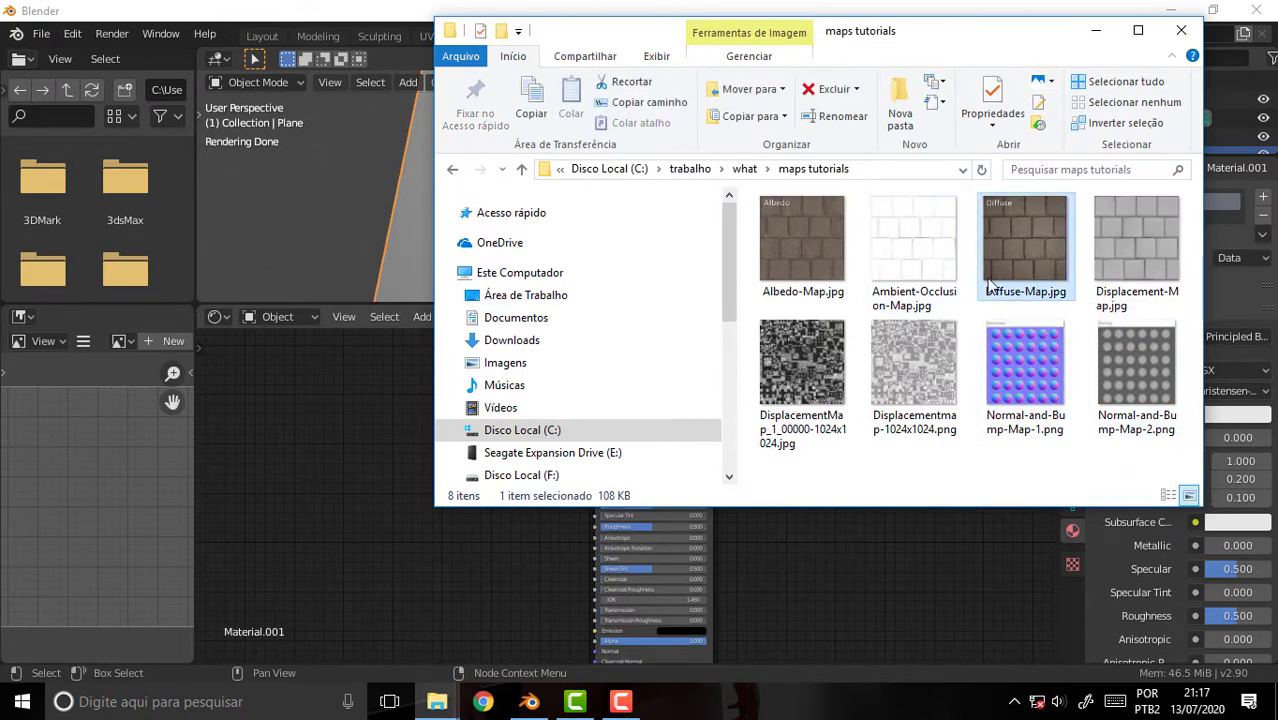
pyautogui.keyDown('ctrl'); pyautogui.click(829, 269); pyautogui.keyUp('ctrl')
pyautogui.moveTo(789, 270)
pyautogui.mouseDown()
pyautogui.moveTo(326, 472)
pyautogui.moveTo(330, 436)
pyautogui.mouseUp()
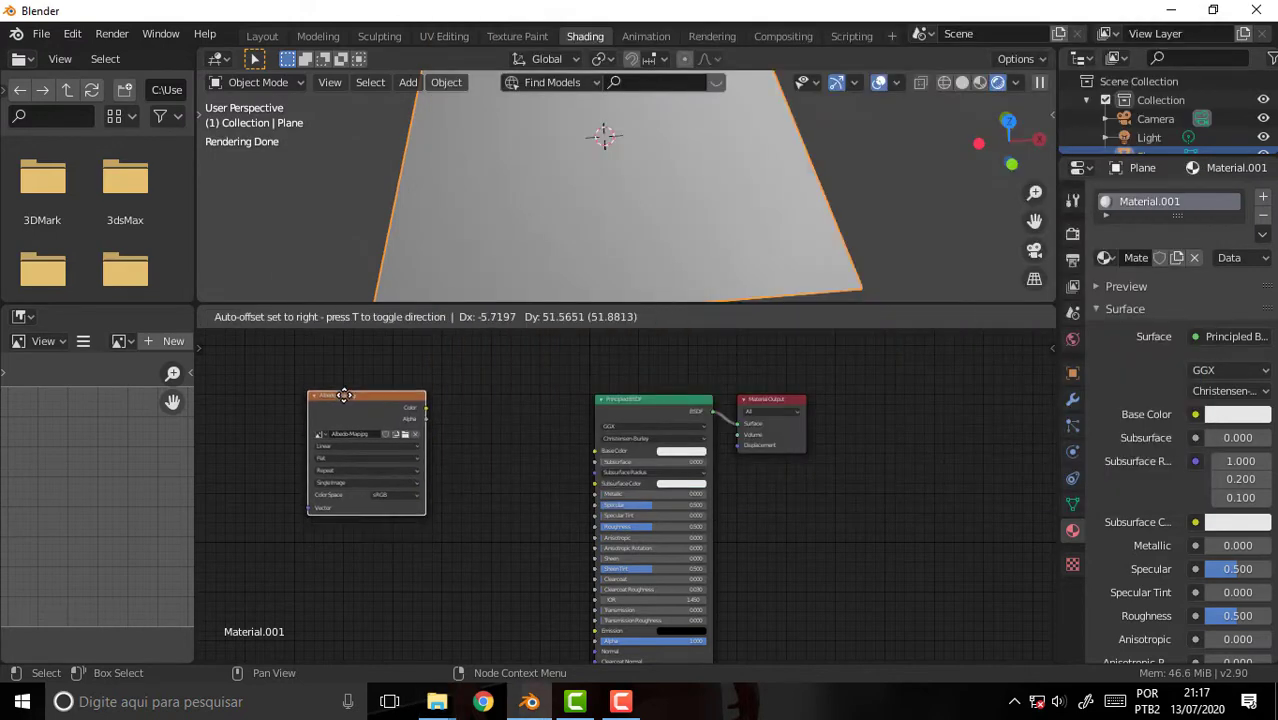
pyautogui.click(343, 384)
pyautogui.moveTo(437, 701)
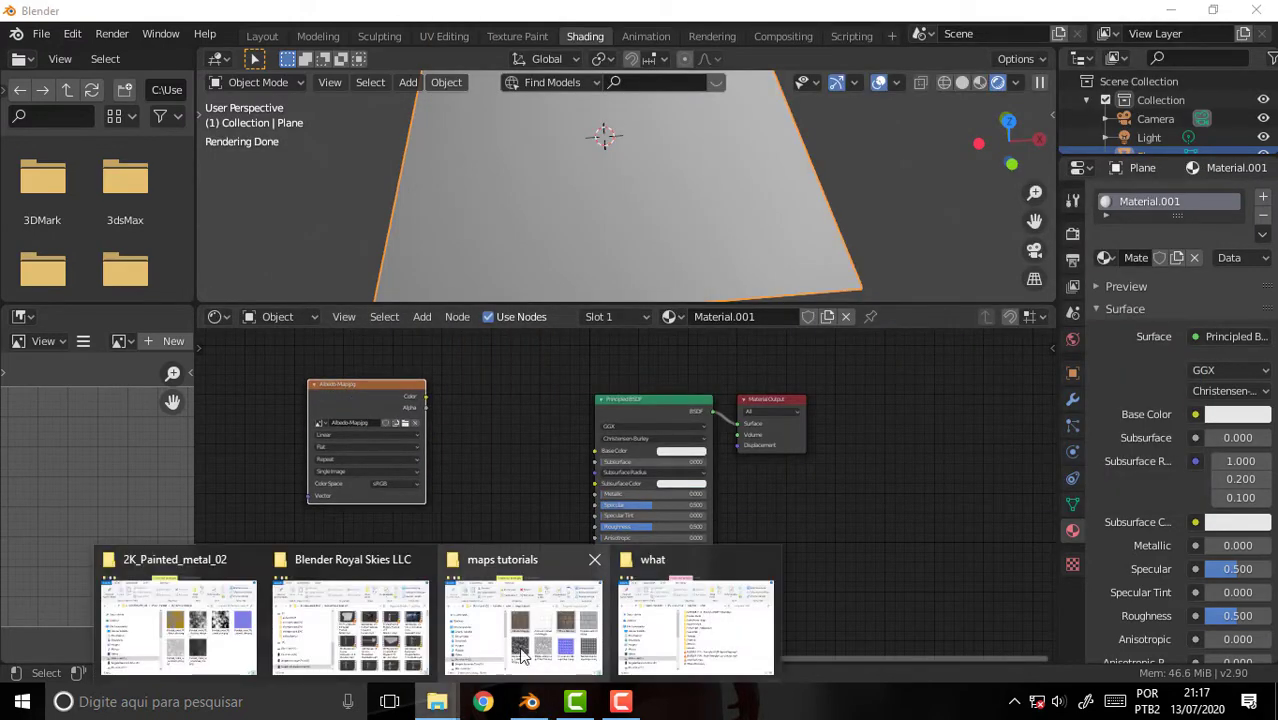
# Step: Add Diffuse-Map.jpg as an image node and delete the first Albedo-Map node
pyautogui.click(520, 655)
pyautogui.moveTo(1017, 254)
pyautogui.mouseDown()
pyautogui.moveTo(1027, 262)
pyautogui.moveTo(432, 618)
pyautogui.mouseUp()
pyautogui.click(423, 579)
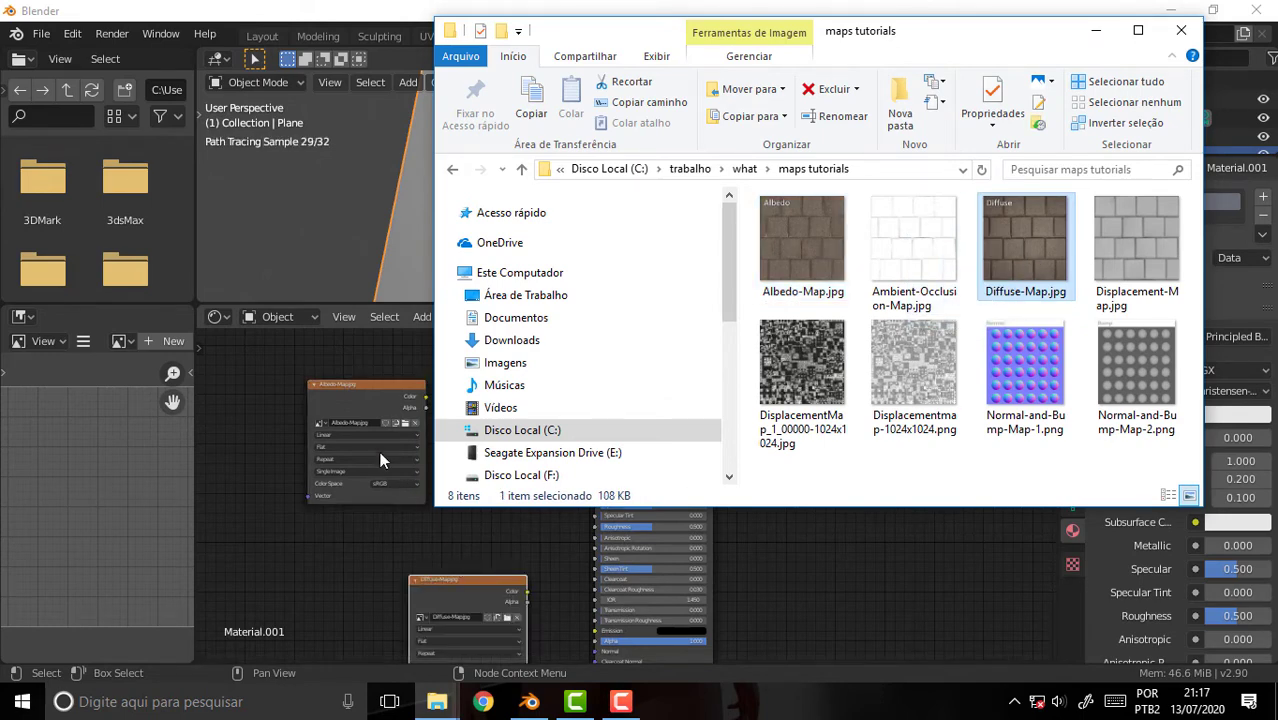
pyautogui.click(372, 385)
pyautogui.press('x')
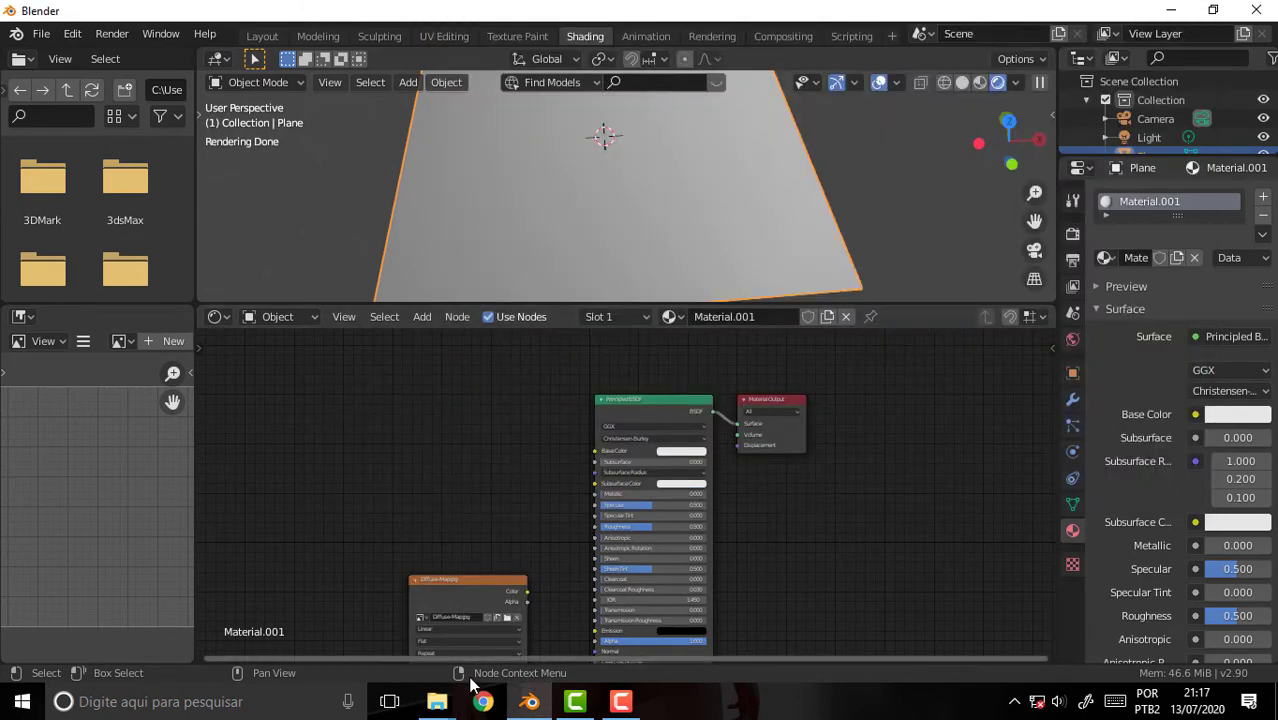
# Step: Re-add Albedo-Map.jpg as an image node and place Diffuse-Map below it
pyautogui.moveTo(437, 701)
pyautogui.click(516, 635)
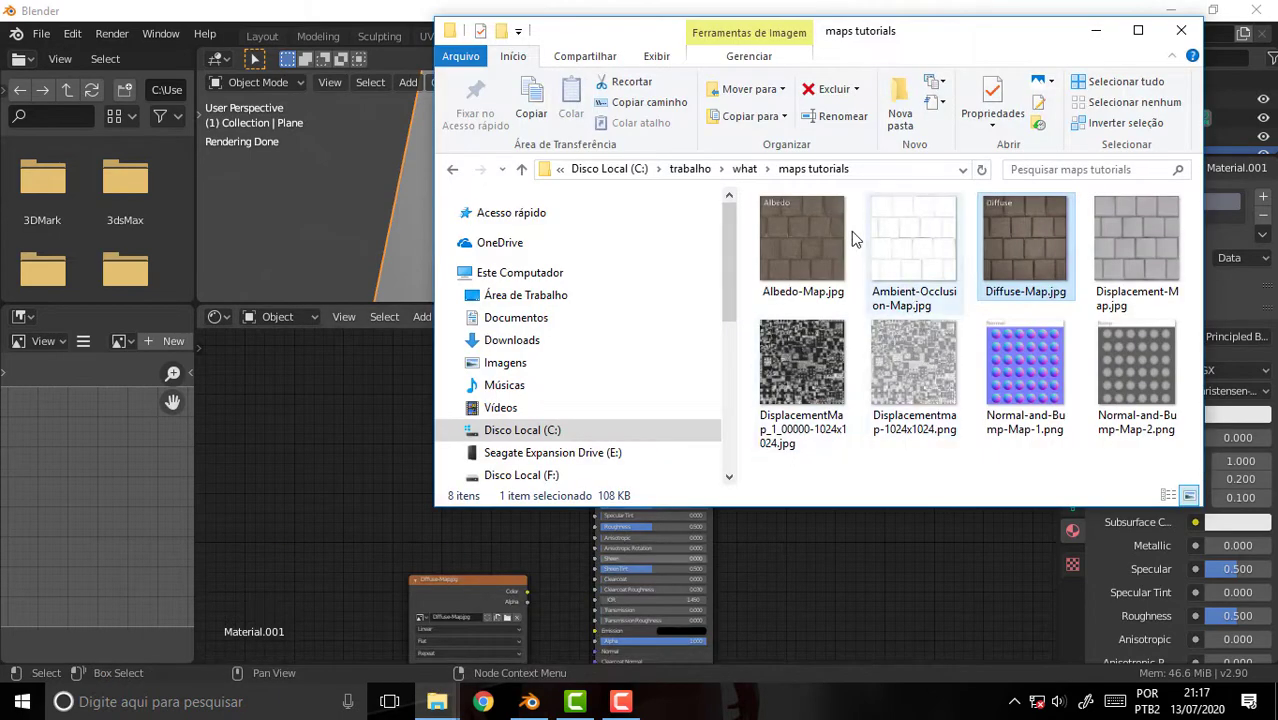
pyautogui.moveTo(815, 240)
pyautogui.mouseDown()
pyautogui.moveTo(337, 431)
pyautogui.moveTo(370, 350)
pyautogui.mouseUp()
pyautogui.click(381, 432)
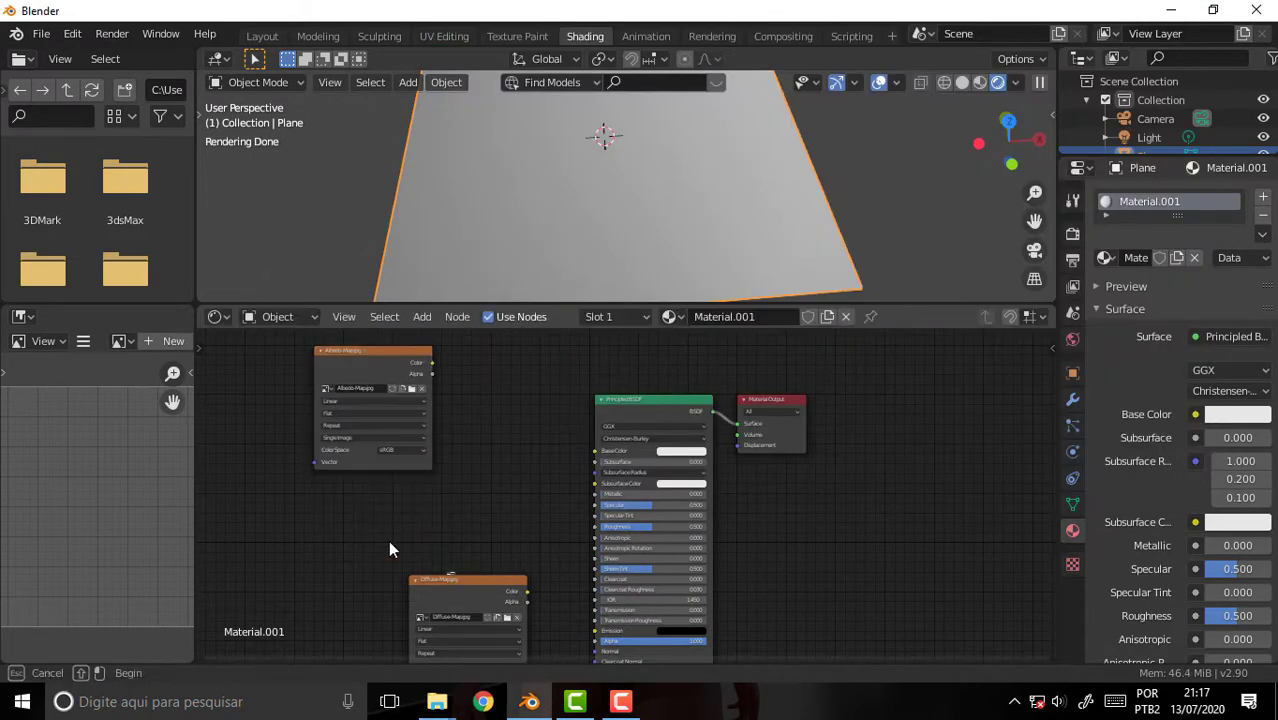
pyautogui.moveTo(444, 579)
pyautogui.mouseDown()
pyautogui.moveTo(425, 510)
pyautogui.moveTo(595, 451)
pyautogui.mouseUp()
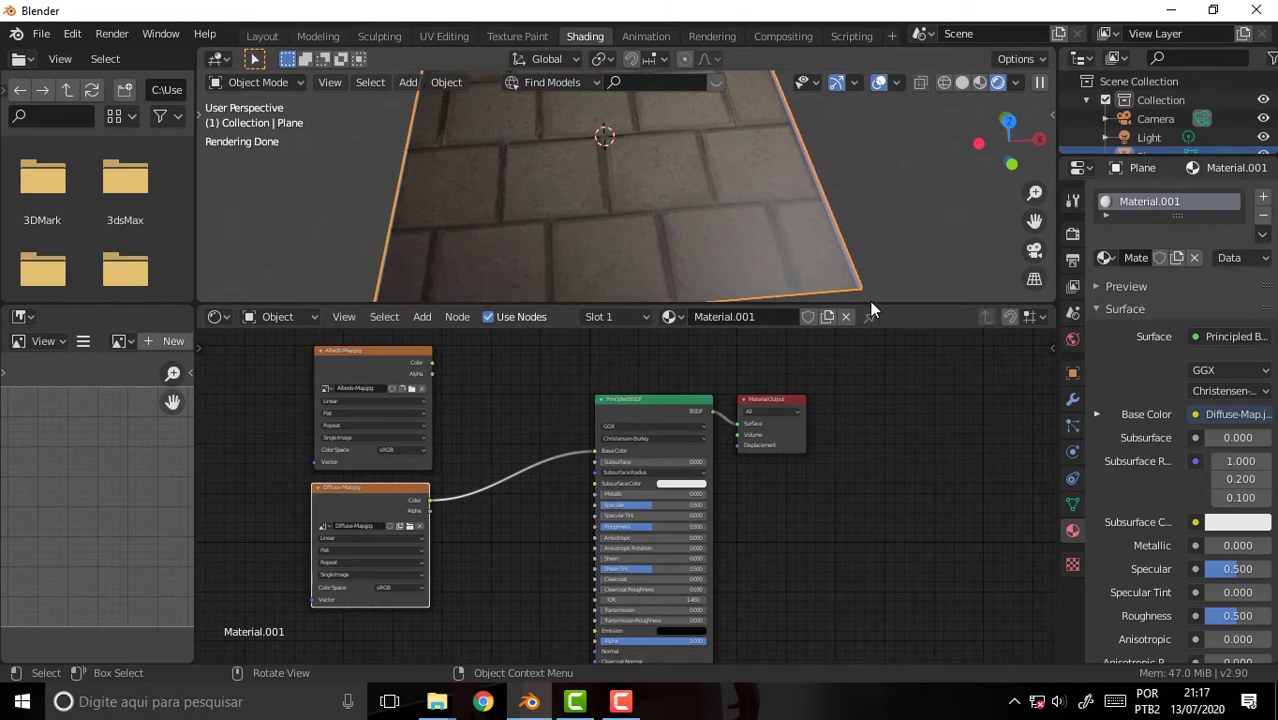
# Step: Enlarge the 3D view and link Albedo-Map Color to the Principled BSDF Base Color
pyautogui.moveTo(870, 306); pyautogui.dragTo(900, 440)
pyautogui.moveTo(924, 279); pyautogui.dragTo(932, 299, button='middle')
pyautogui.moveTo(517, 520); pyautogui.dragTo(491, 580, button='middle')
pyautogui.moveTo(398, 485); pyautogui.dragTo(562, 575)
pyautogui.moveTo(900, 268)
pyautogui.mouseDown(button='middle')
pyautogui.moveTo(897, 343)
pyautogui.moveTo(897, 264)
pyautogui.mouseUp(button='middle')
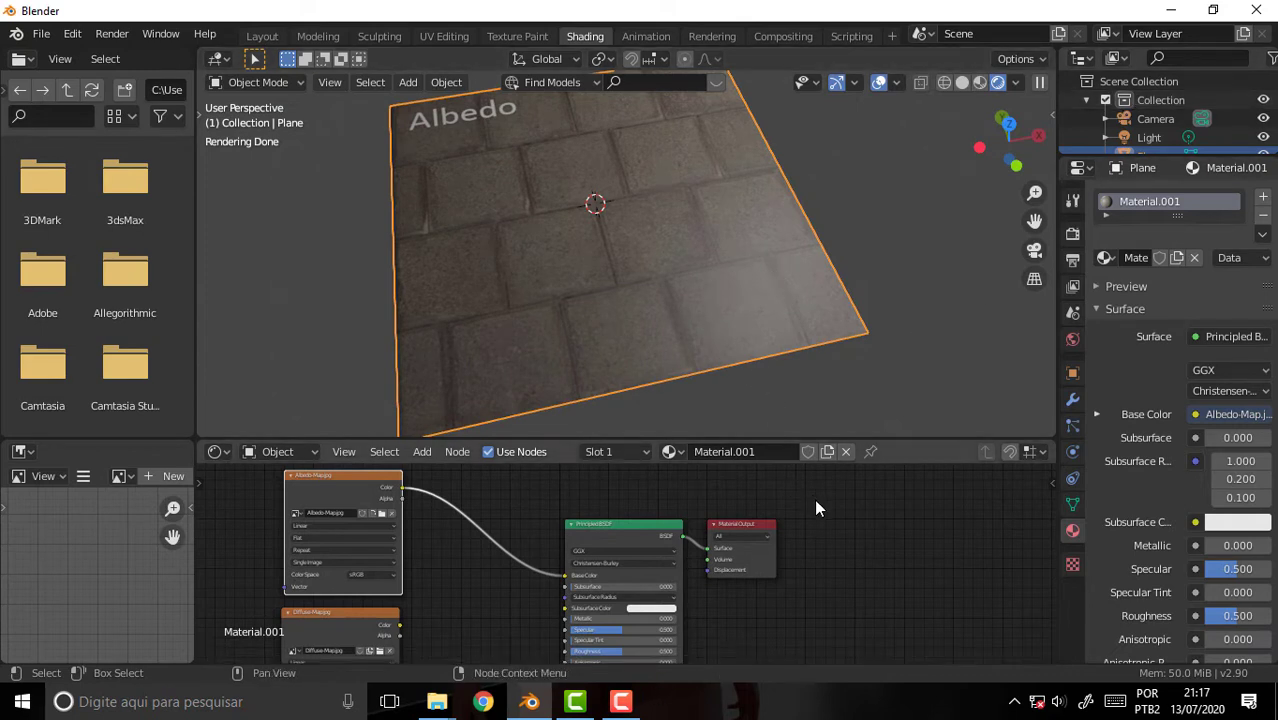
# Step: Connect Diffuse-Map Color to Base Color instead to preview its texture
pyautogui.moveTo(820, 506); pyautogui.dragTo(818, 452, button='middle')
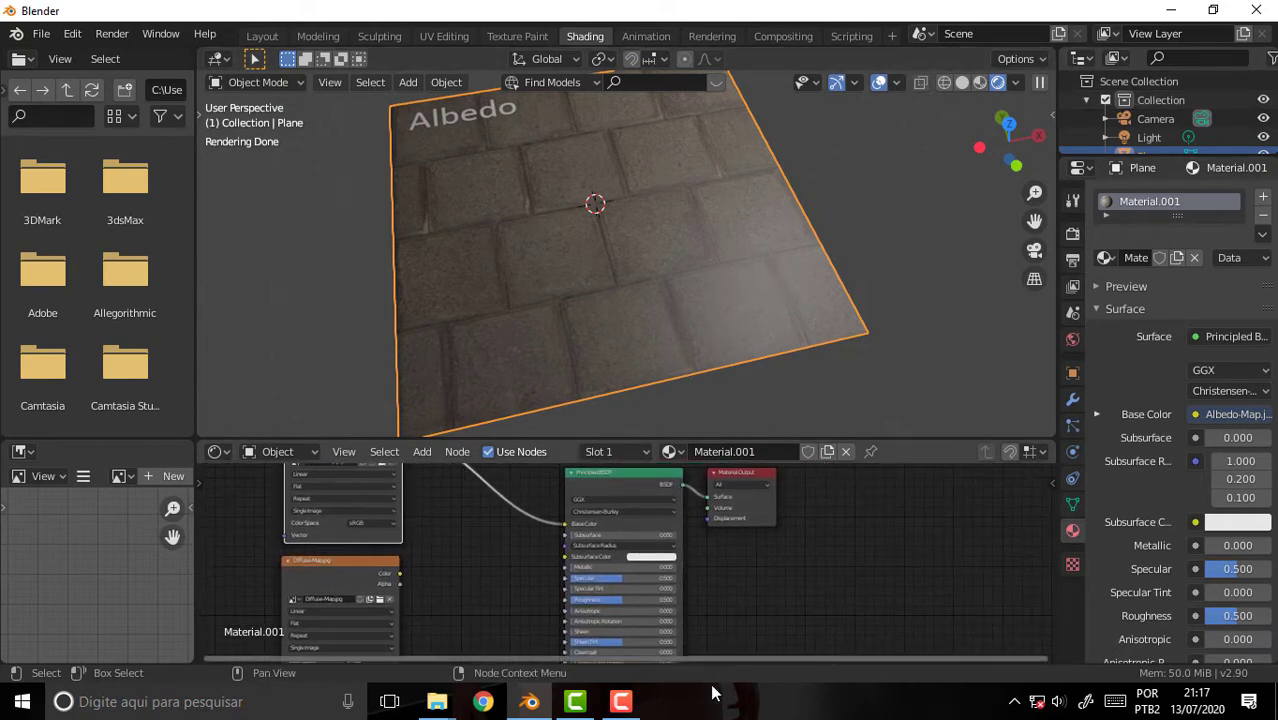
pyautogui.moveTo(825, 515)
pyautogui.mouseDown(button='middle')
pyautogui.moveTo(869, 539)
pyautogui.moveTo(892, 529)
pyautogui.mouseUp(button='middle')
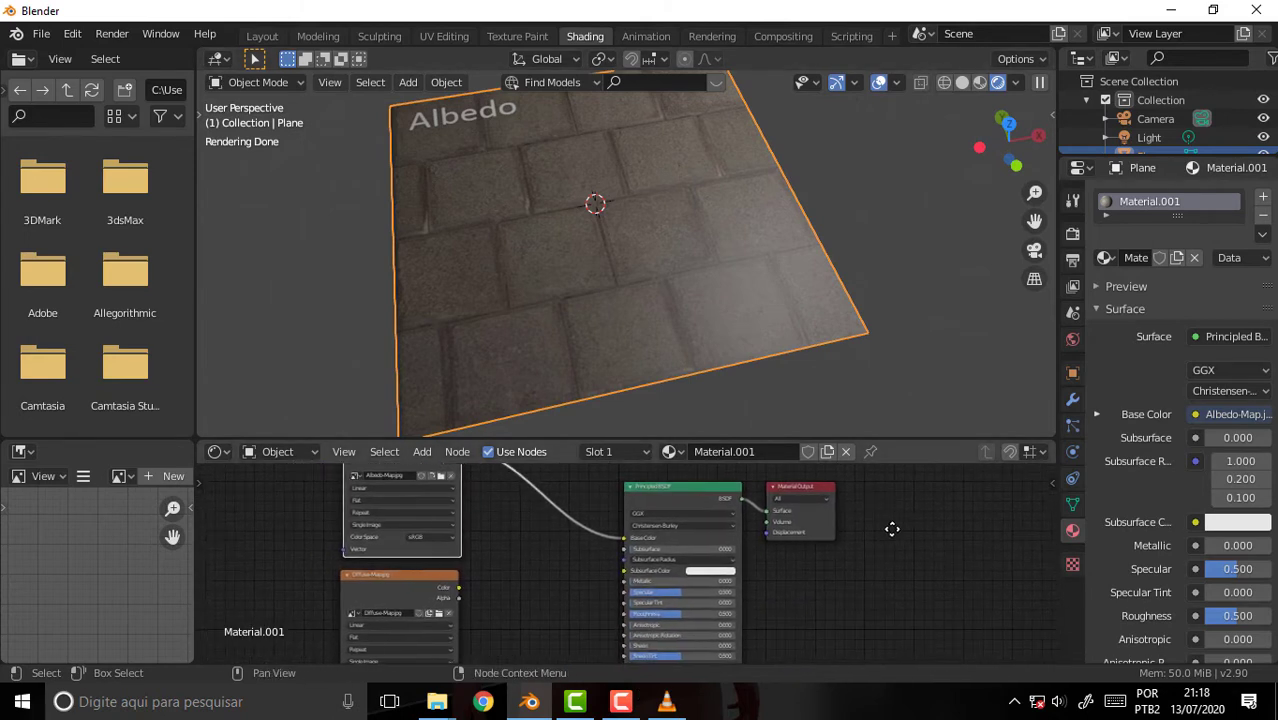
pyautogui.moveTo(458, 587); pyautogui.dragTo(628, 539)
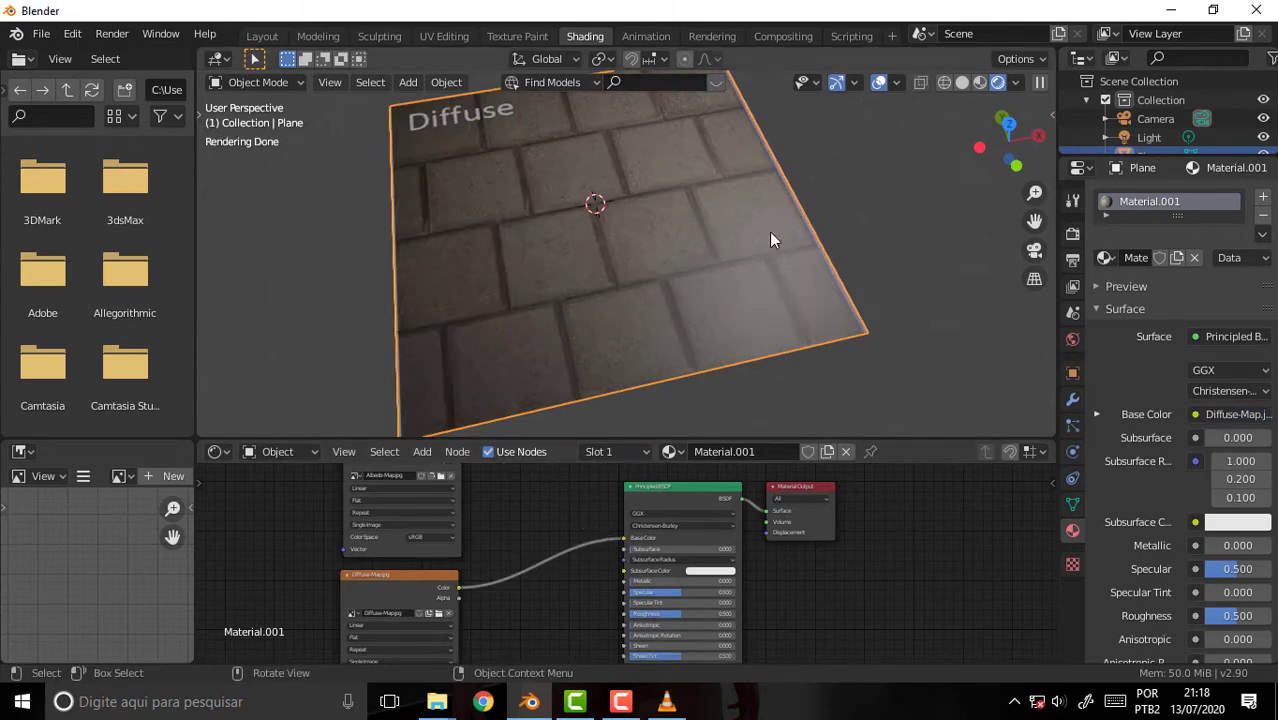
pyautogui.moveTo(769, 238); pyautogui.dragTo(766, 254, button='middle')
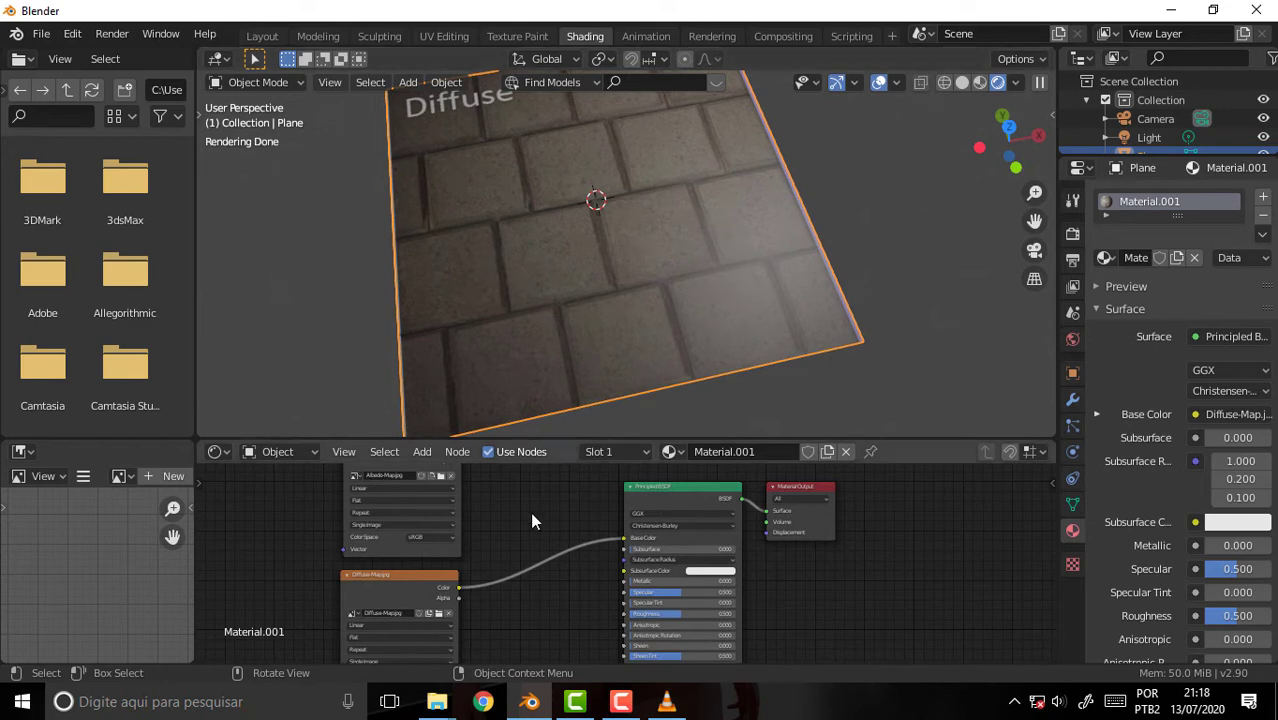
# Step: Switch Base Color back to Albedo-Map and move the Diffuse-Map node aside to the left
pyautogui.moveTo(595, 501)
pyautogui.mouseDown(button='middle')
pyautogui.moveTo(613, 501)
pyautogui.moveTo(585, 571)
pyautogui.moveTo(568, 547)
pyautogui.mouseUp(button='middle')
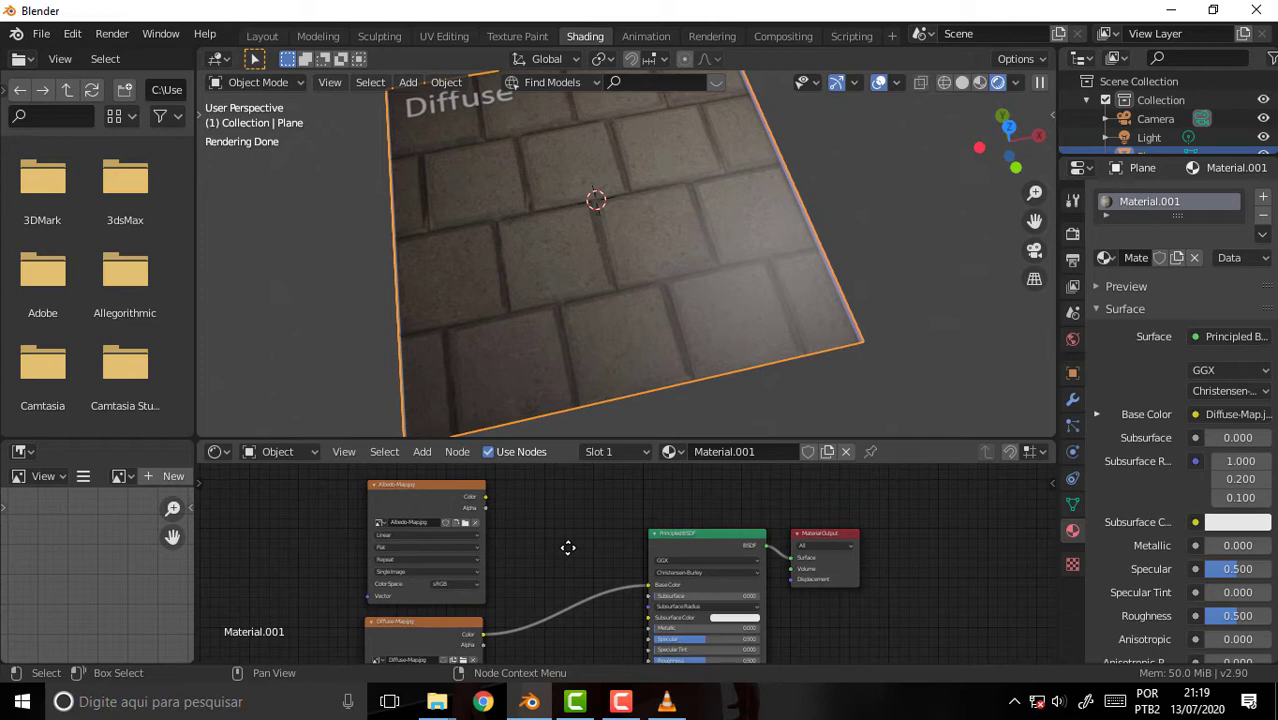
pyautogui.moveTo(648, 585); pyautogui.dragTo(575, 620)
pyautogui.moveTo(484, 496); pyautogui.dragTo(648, 585)
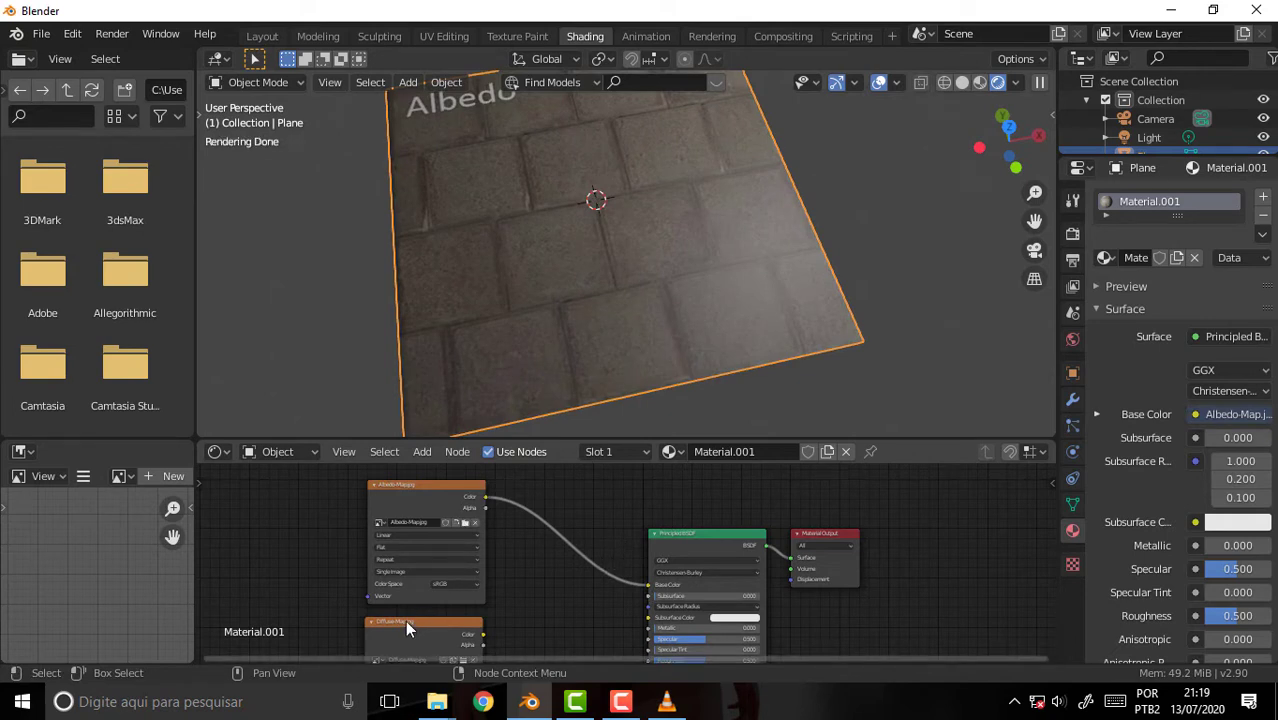
pyautogui.moveTo(406, 622); pyautogui.dragTo(262, 614)
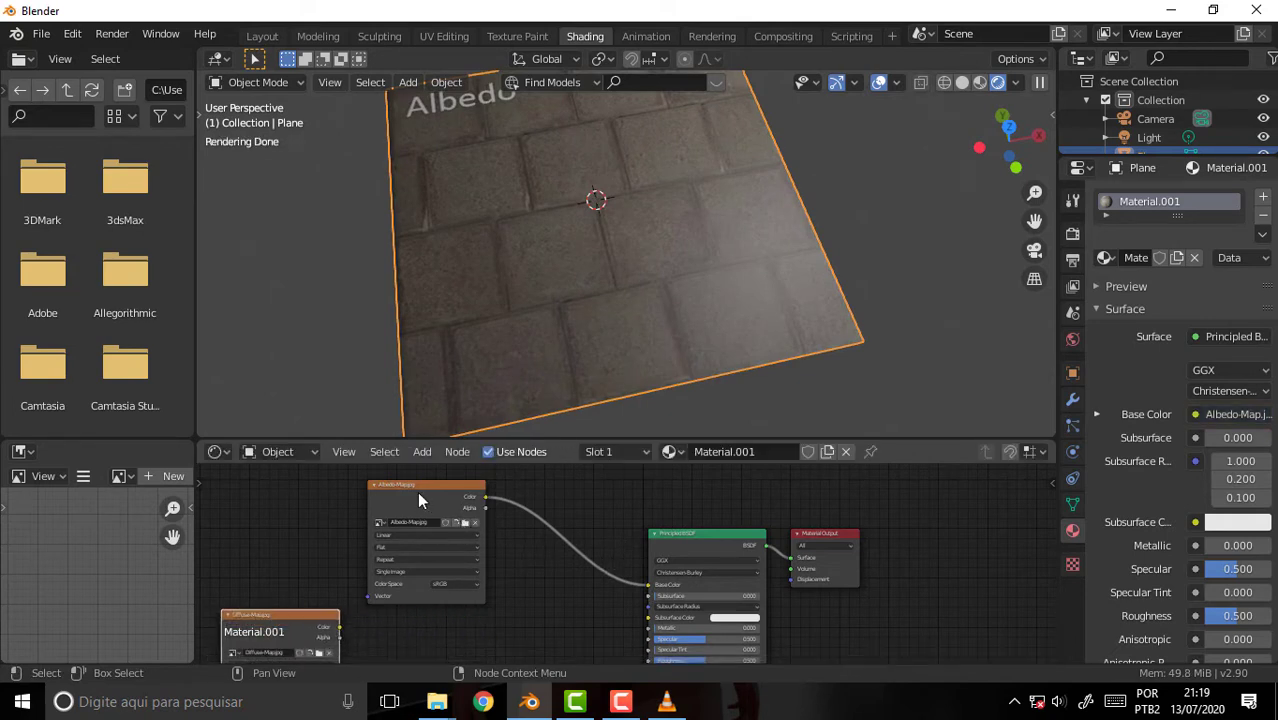
pyautogui.moveTo(437, 701)
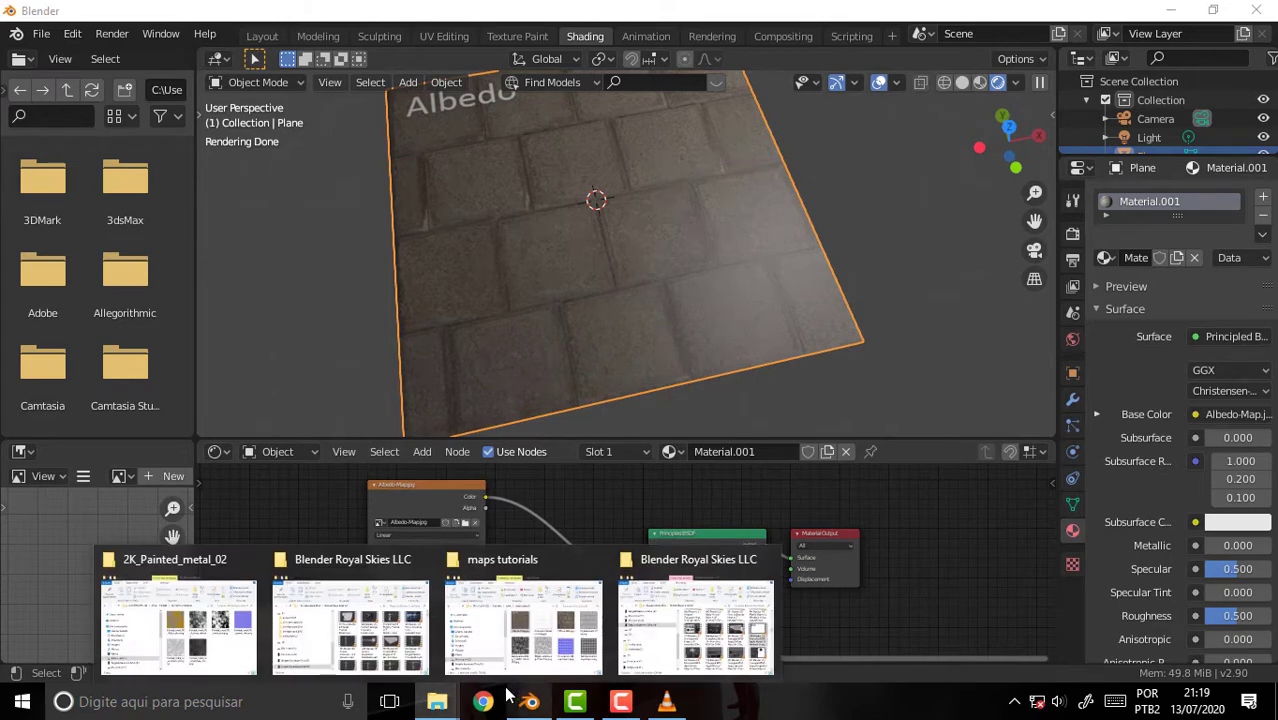
# Step: Add Ambient-Occlusion-Map.jpg from the maps tutorials folder as an image node
pyautogui.click(548, 670)
pyautogui.click(1008, 260)
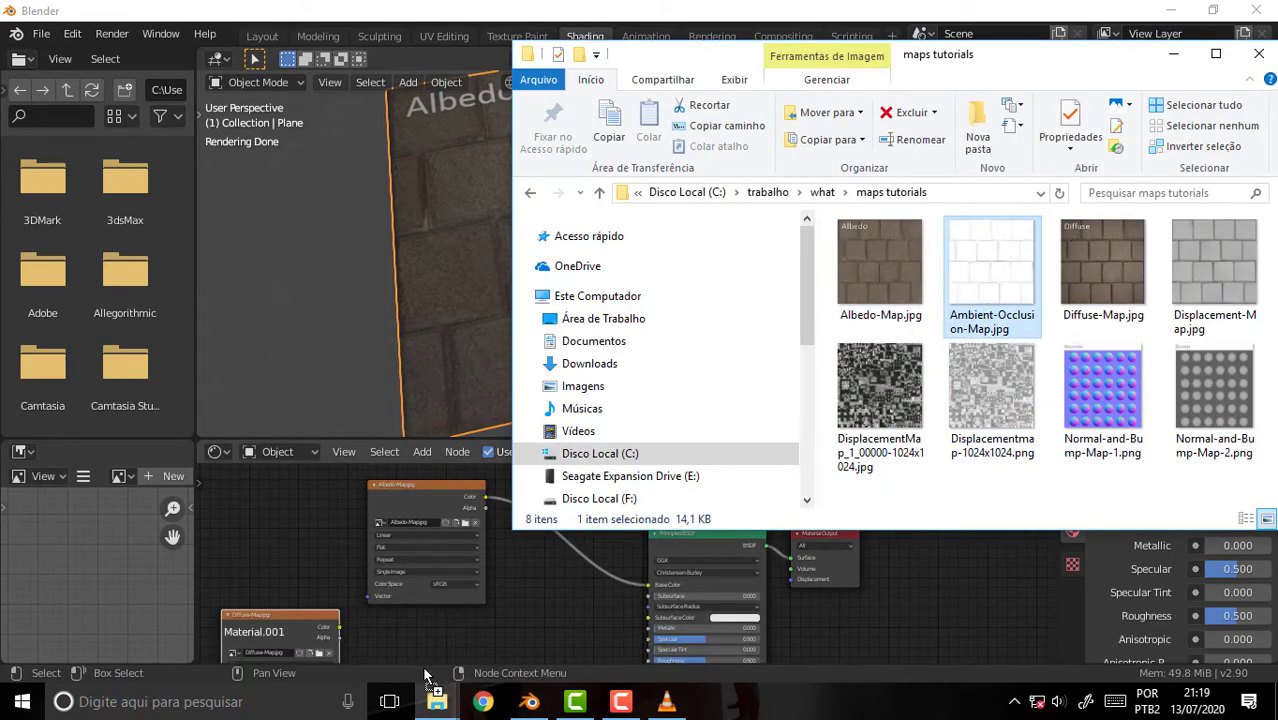
pyautogui.moveTo(424, 676); pyautogui.dragTo(432, 630)
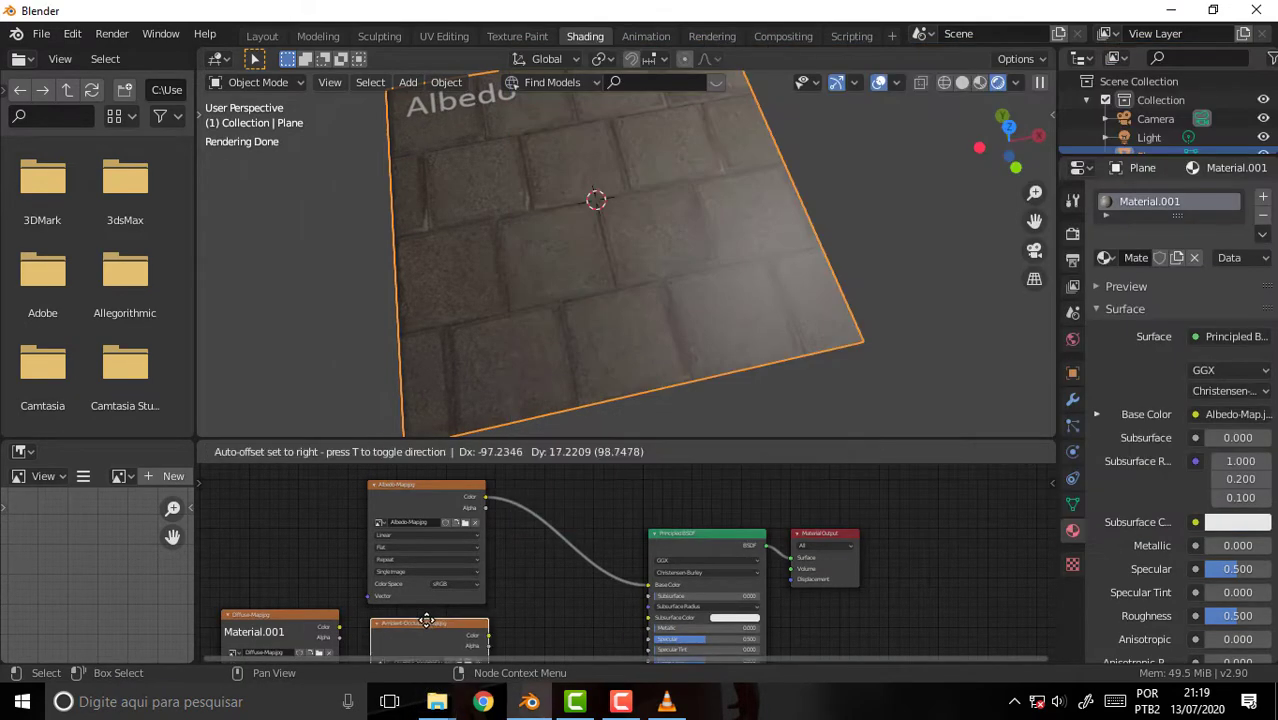
pyautogui.click(420, 620)
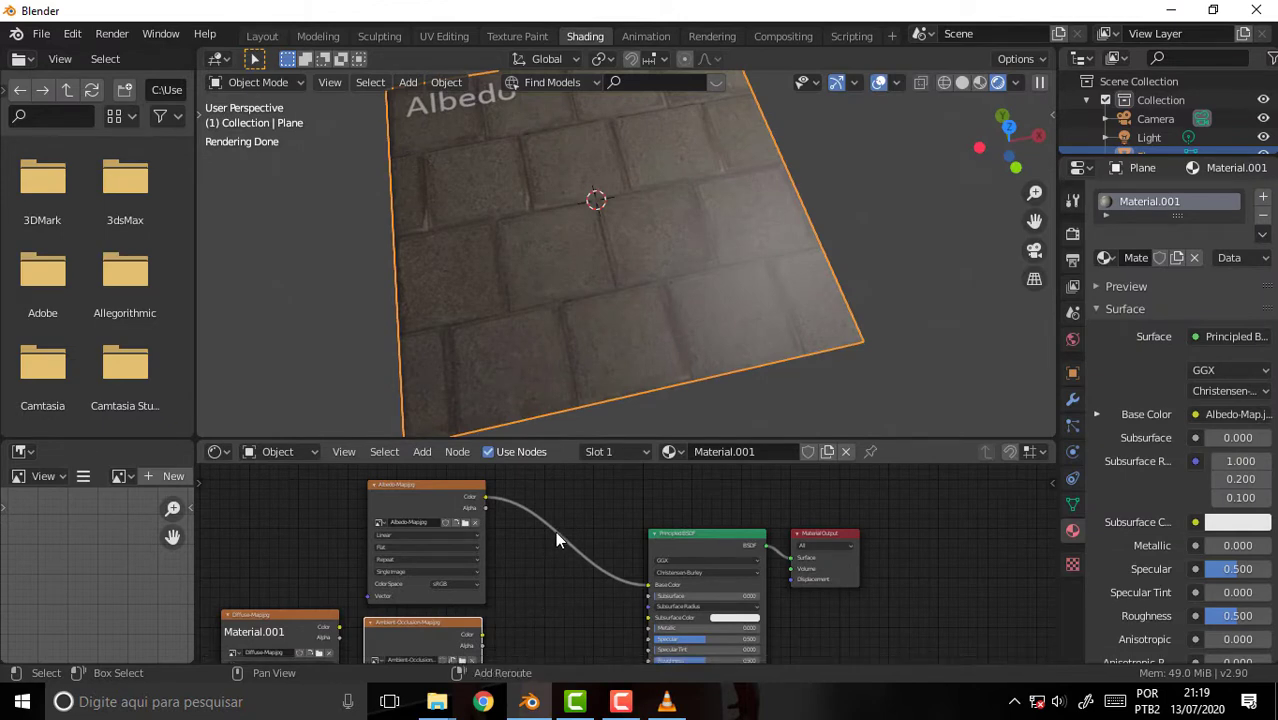
# Step: Insert a Mix Shader into the Base Color link and wire the Ambient Occlusion color into it
pyautogui.hotkey('shift', 'a')
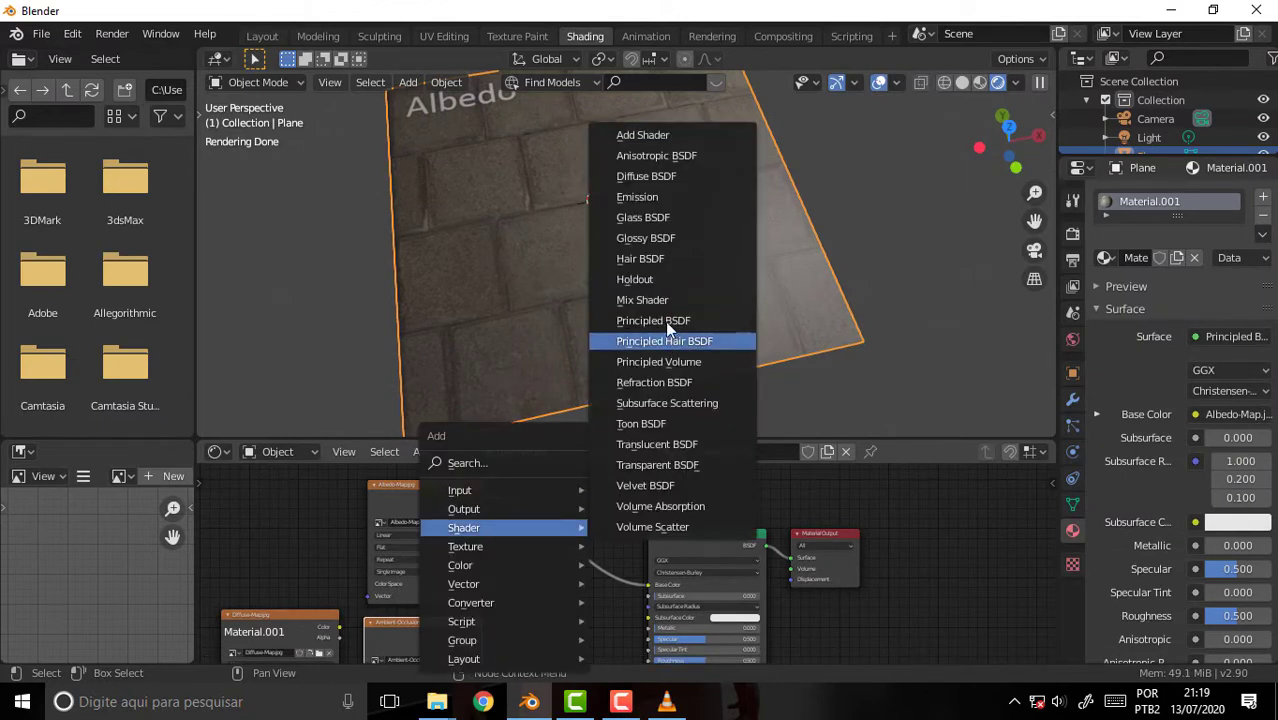
pyautogui.click(642, 300)
pyautogui.click(543, 521)
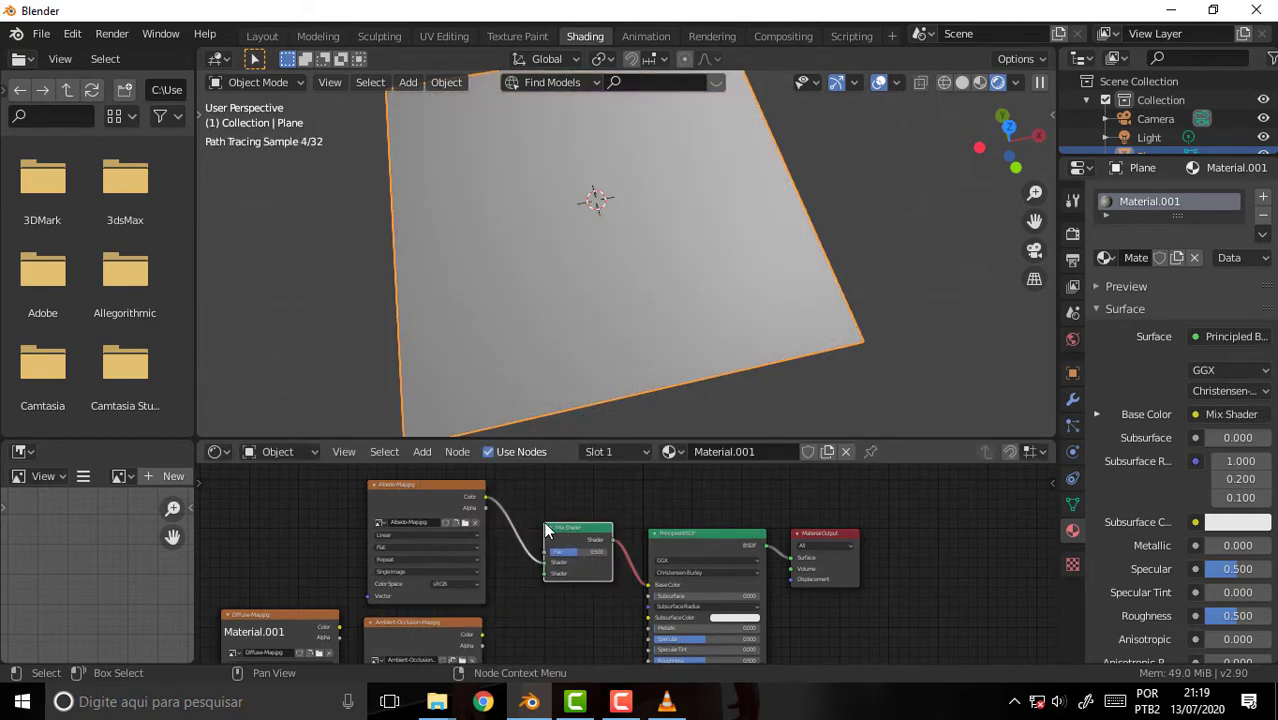
pyautogui.moveTo(436, 491); pyautogui.dragTo(416, 483)
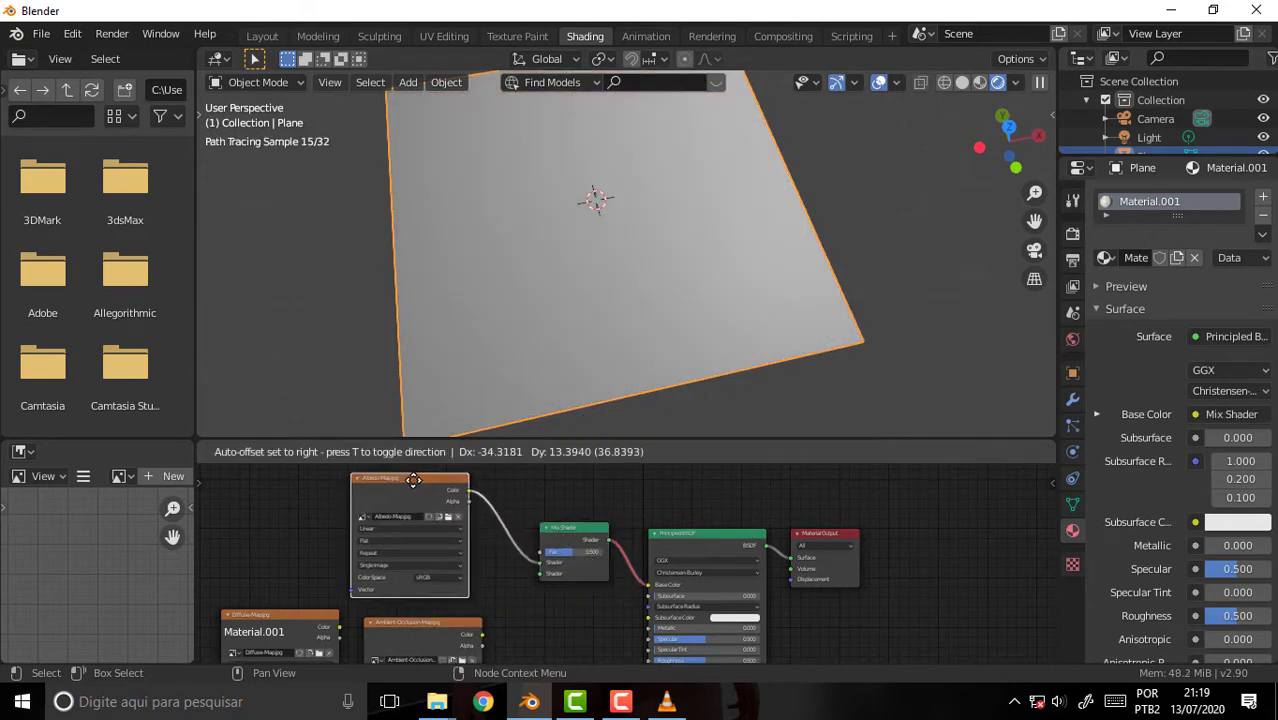
pyautogui.moveTo(481, 634); pyautogui.dragTo(543, 575)
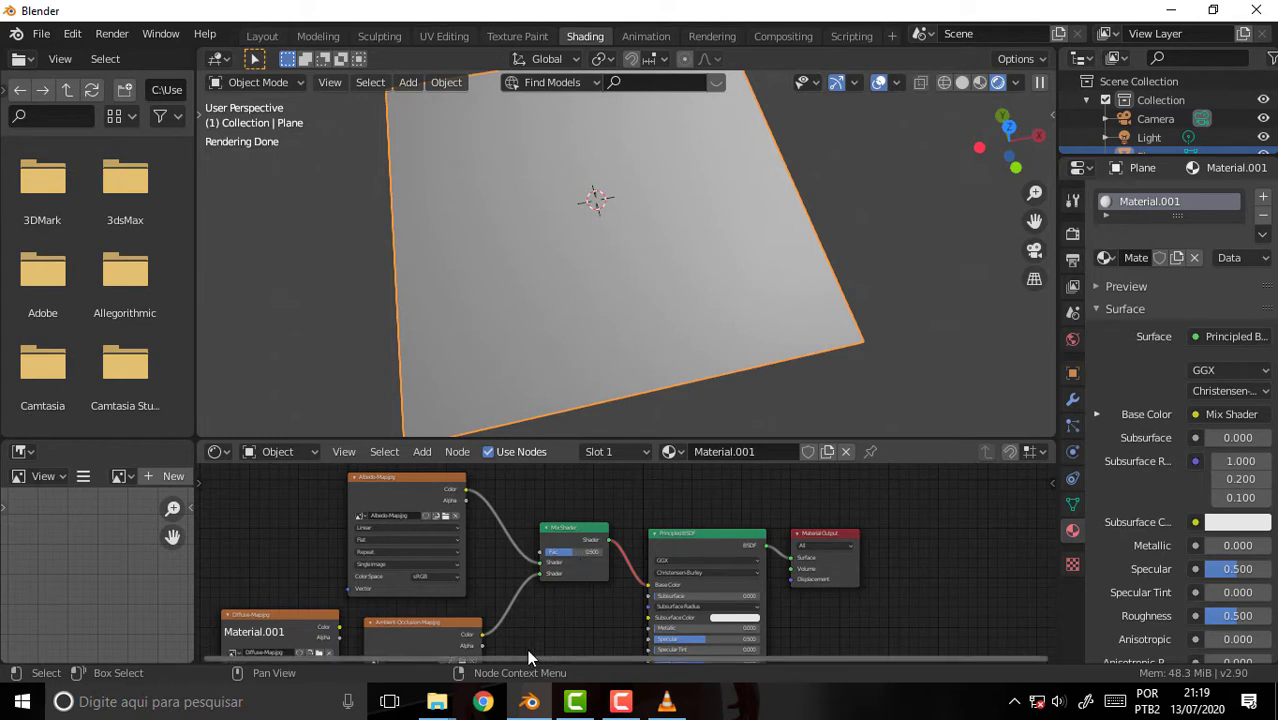
pyautogui.click(579, 528)
# Step: Delete the Mix Shader and add a MixRGB color node in its place
pyautogui.press('Delete')
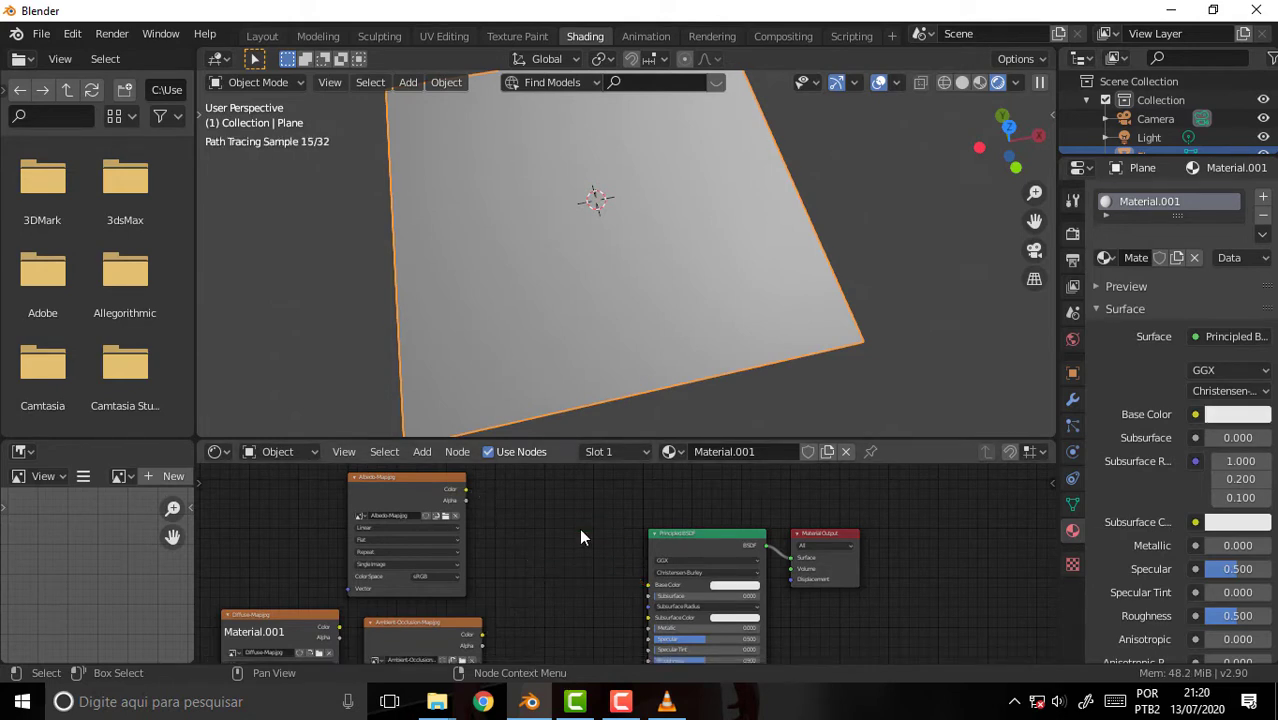
pyautogui.hotkey('shift', 'a')
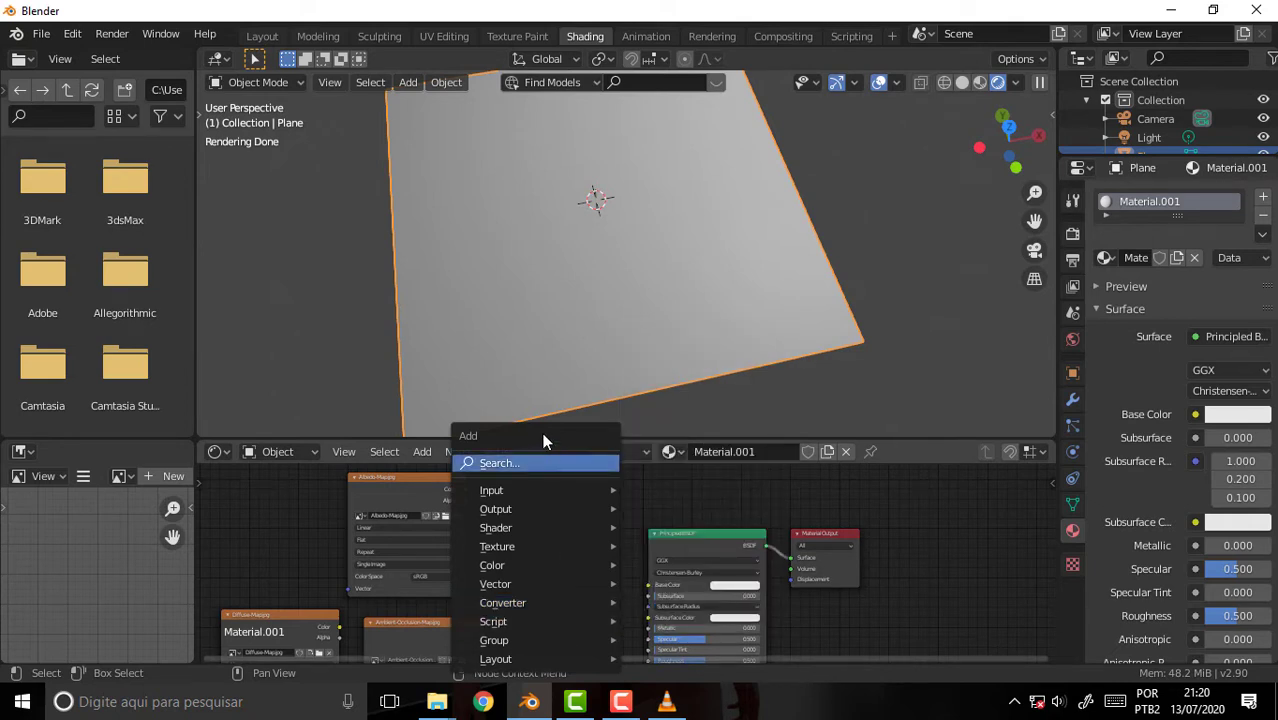
pyautogui.moveTo(545, 442); pyautogui.dragTo(440, 322)
pyautogui.moveTo(495, 584)
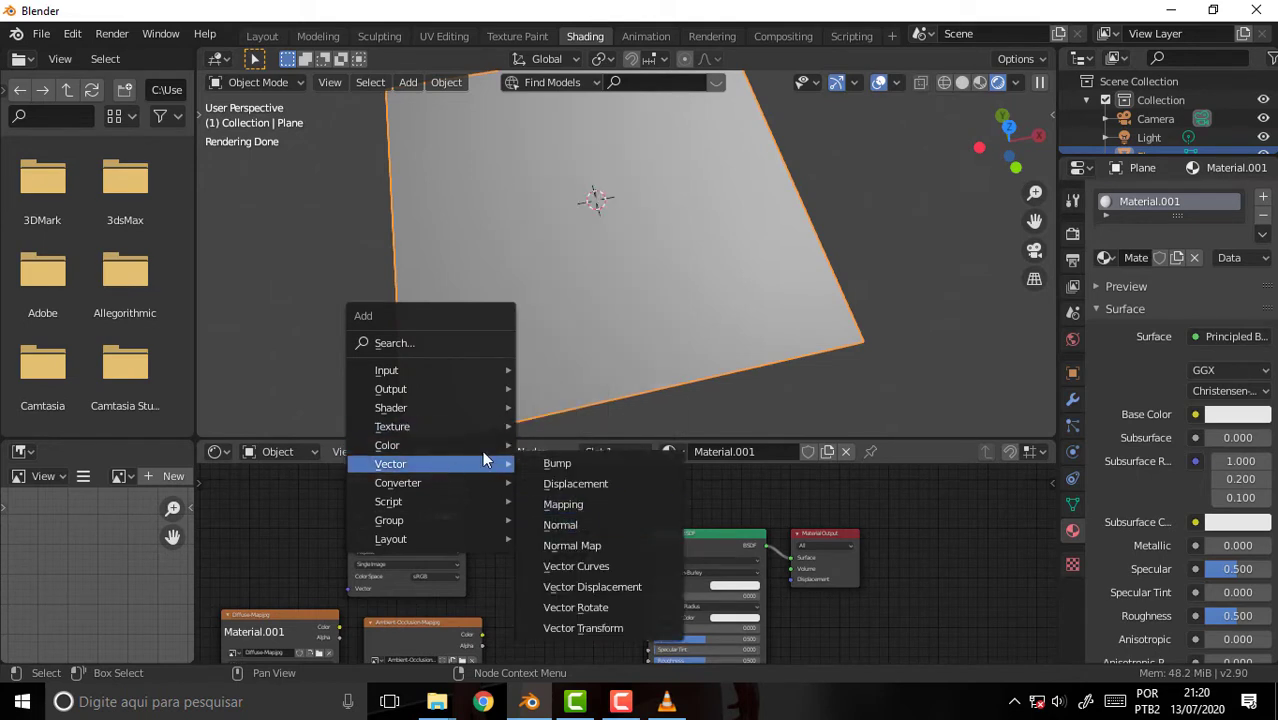
pyautogui.moveTo(387, 445)
pyautogui.click(600, 548)
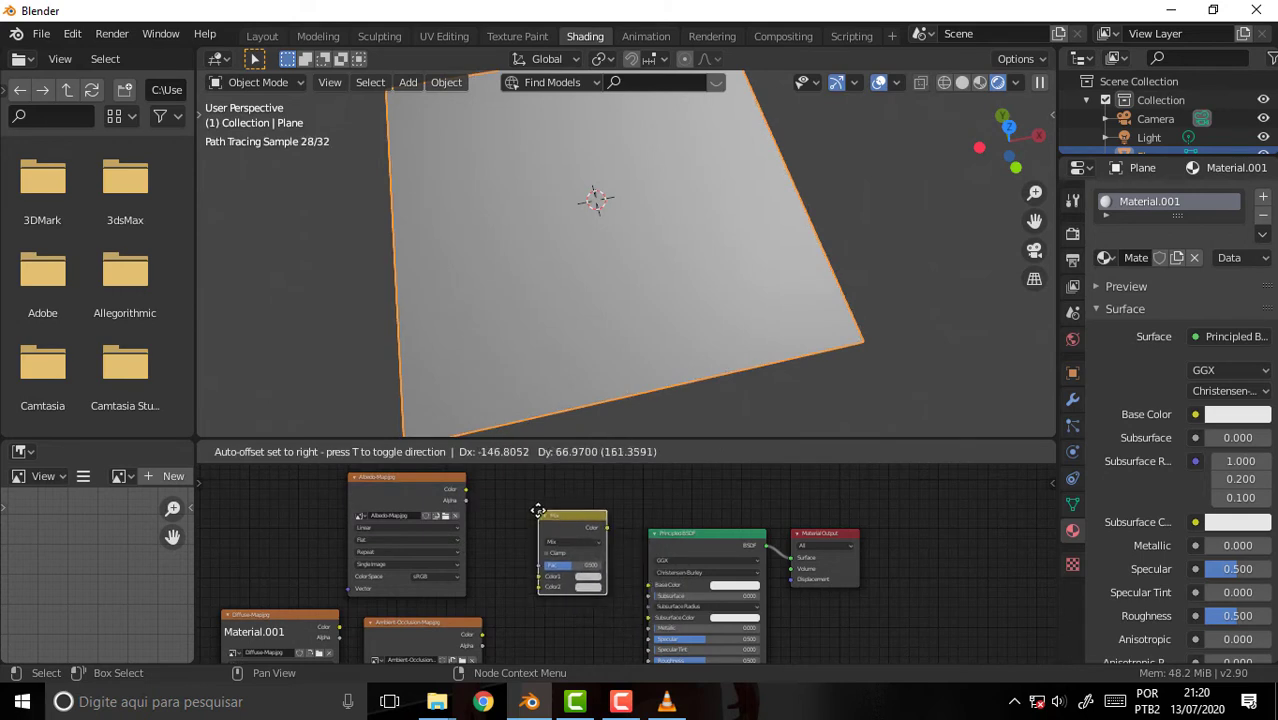
pyautogui.click(536, 543)
# Step: Wire Albedo to Color1, Ambient Occlusion to Color2, and the Mix result to Base Color
pyautogui.moveTo(465, 488); pyautogui.dragTo(541, 577)
pyautogui.moveTo(482, 634); pyautogui.dragTo(540, 587)
pyautogui.moveTo(605, 527); pyautogui.dragTo(649, 585)
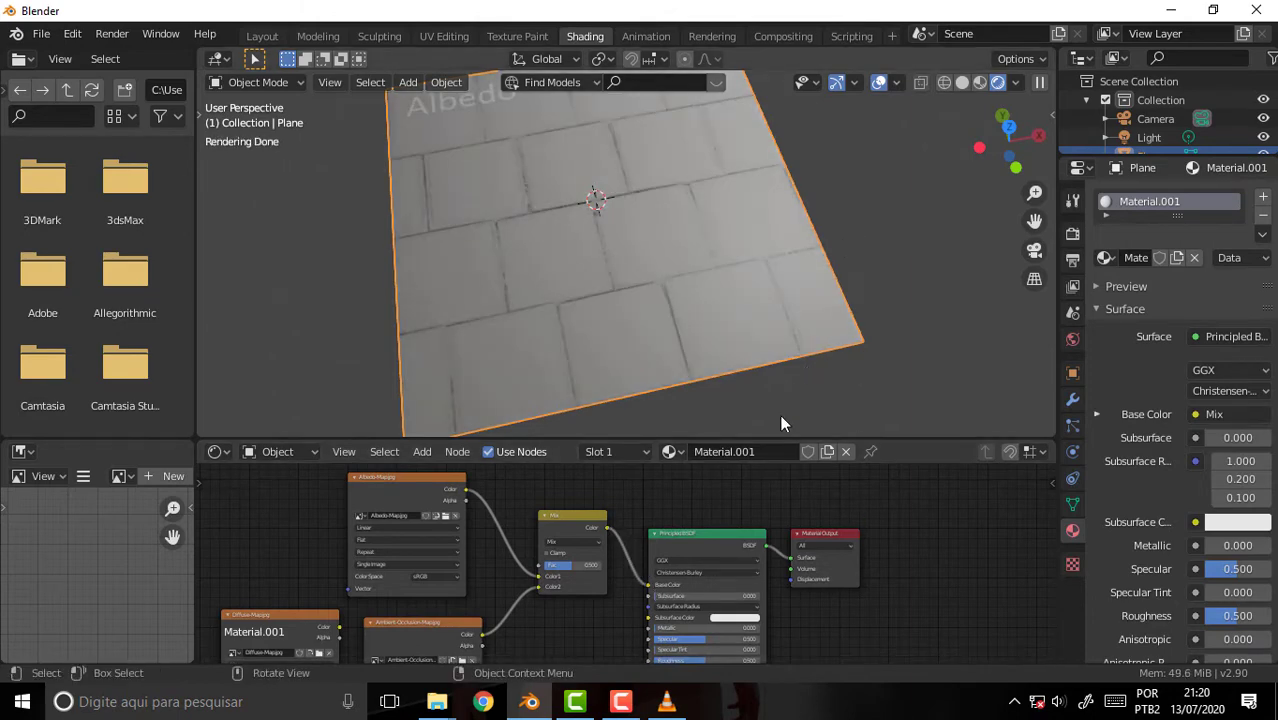
pyautogui.moveTo(835, 231)
pyautogui.mouseDown(button='middle')
pyautogui.moveTo(832, 313)
pyautogui.moveTo(815, 247)
pyautogui.moveTo(850, 230)
pyautogui.mouseUp(button='middle')
pyautogui.scroll(1, 613, 550)
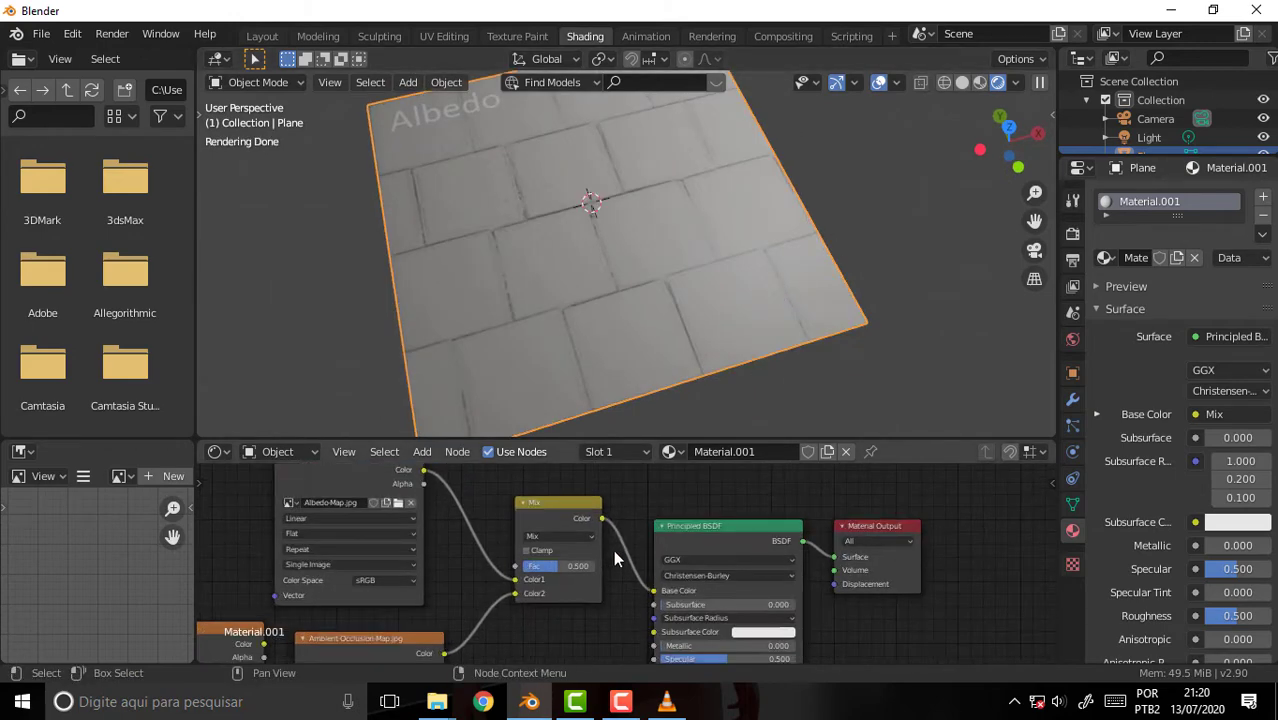
pyautogui.scroll(2, 613, 549)
pyautogui.scroll(1, 613, 549)
pyautogui.moveTo(663, 540); pyautogui.dragTo(677, 558, button='middle')
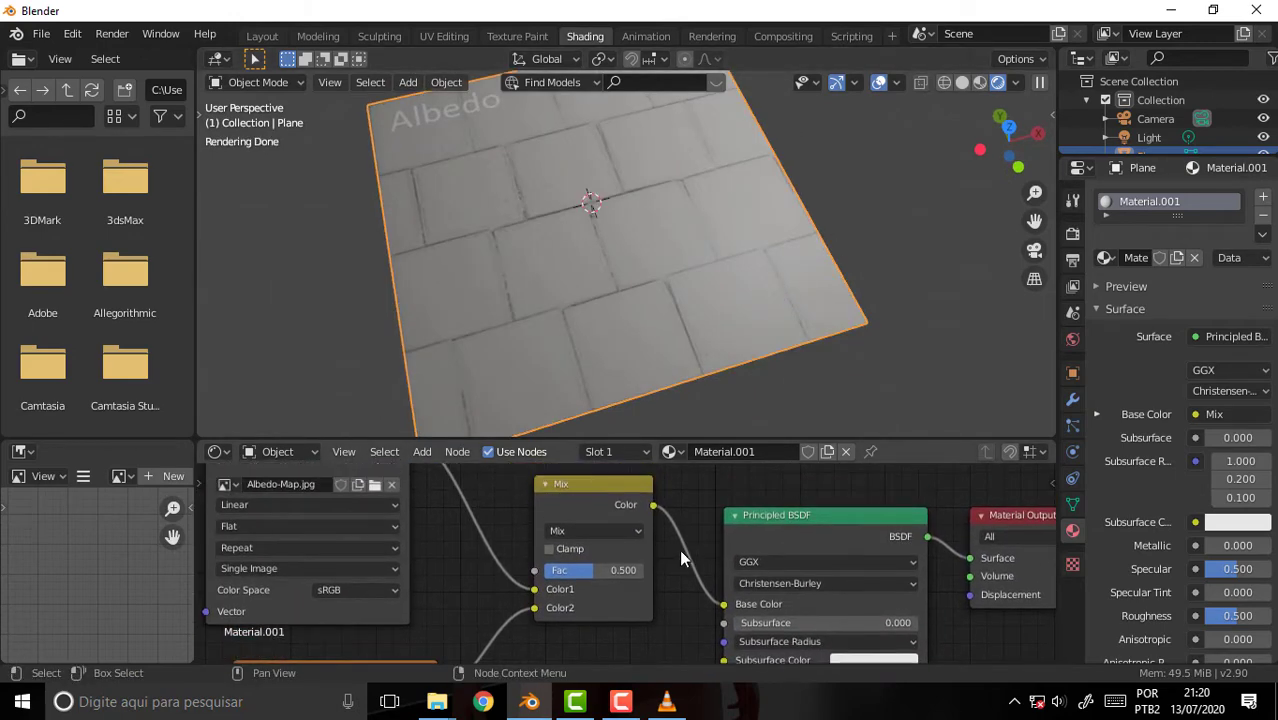
# Step: Switch the Mix node to Multiply blending with Fac 0.7
pyautogui.click(608, 533)
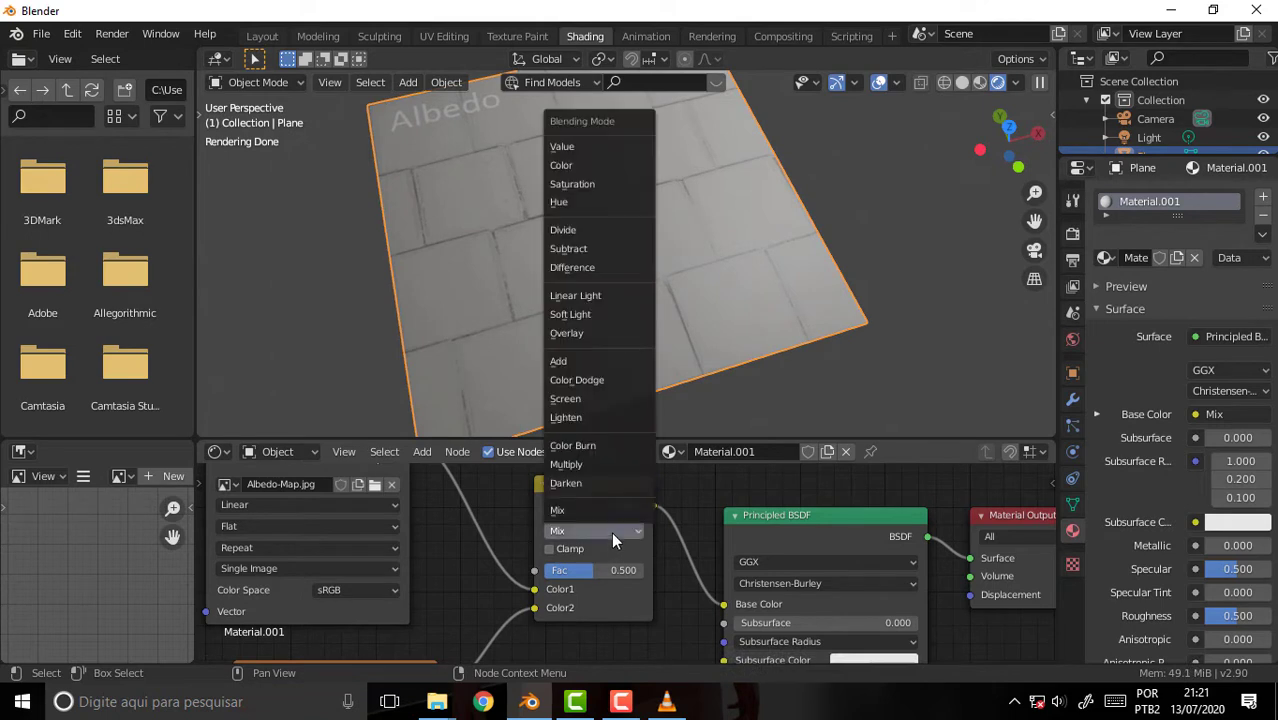
pyautogui.click(597, 465)
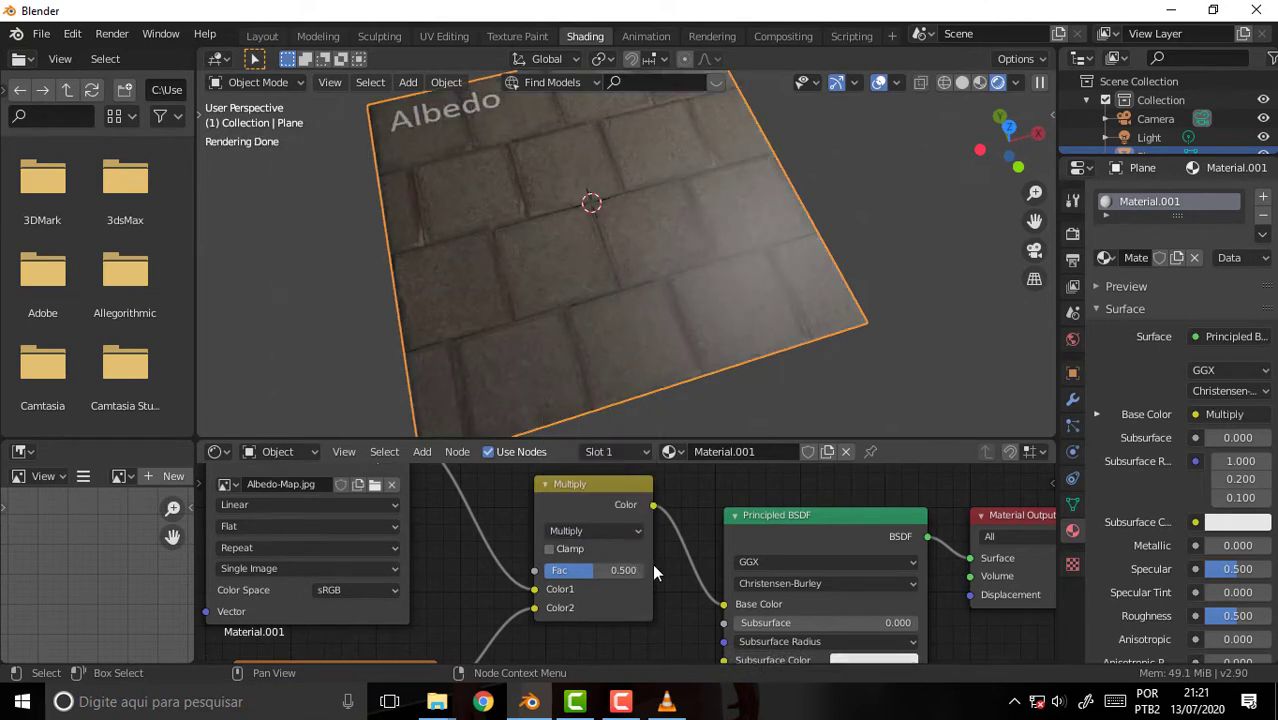
pyautogui.click(626, 572)
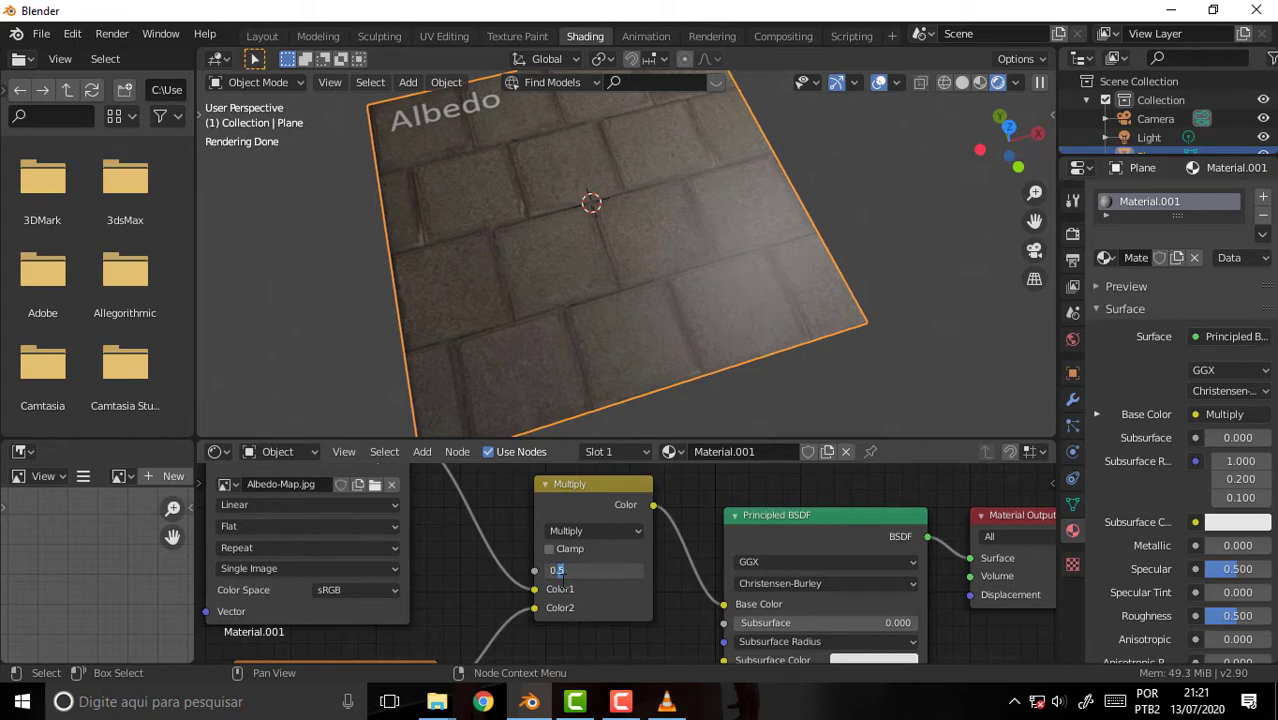
pyautogui.write('0.7')
pyautogui.press('Return')
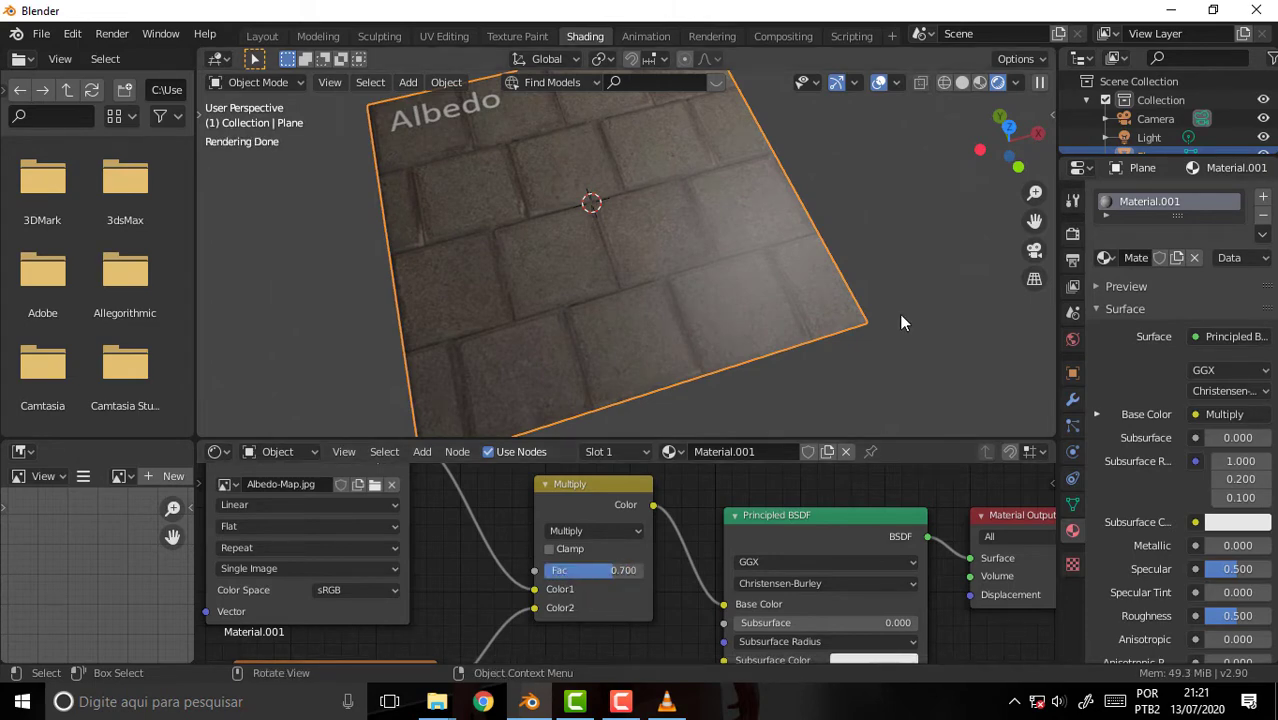
pyautogui.moveTo(899, 316)
pyautogui.mouseDown(button='middle')
pyautogui.moveTo(871, 382)
pyautogui.moveTo(862, 355)
pyautogui.moveTo(908, 262)
pyautogui.moveTo(987, 248)
pyautogui.moveTo(856, 280)
pyautogui.moveTo(843, 301)
pyautogui.moveTo(853, 347)
pyautogui.moveTo(877, 338)
pyautogui.mouseUp(button='middle')
pyautogui.moveTo(715, 492)
pyautogui.mouseDown(button='middle')
pyautogui.moveTo(750, 566)
pyautogui.moveTo(699, 600)
pyautogui.moveTo(693, 583)
pyautogui.moveTo(804, 559)
pyautogui.moveTo(761, 534)
pyautogui.mouseUp(button='middle')
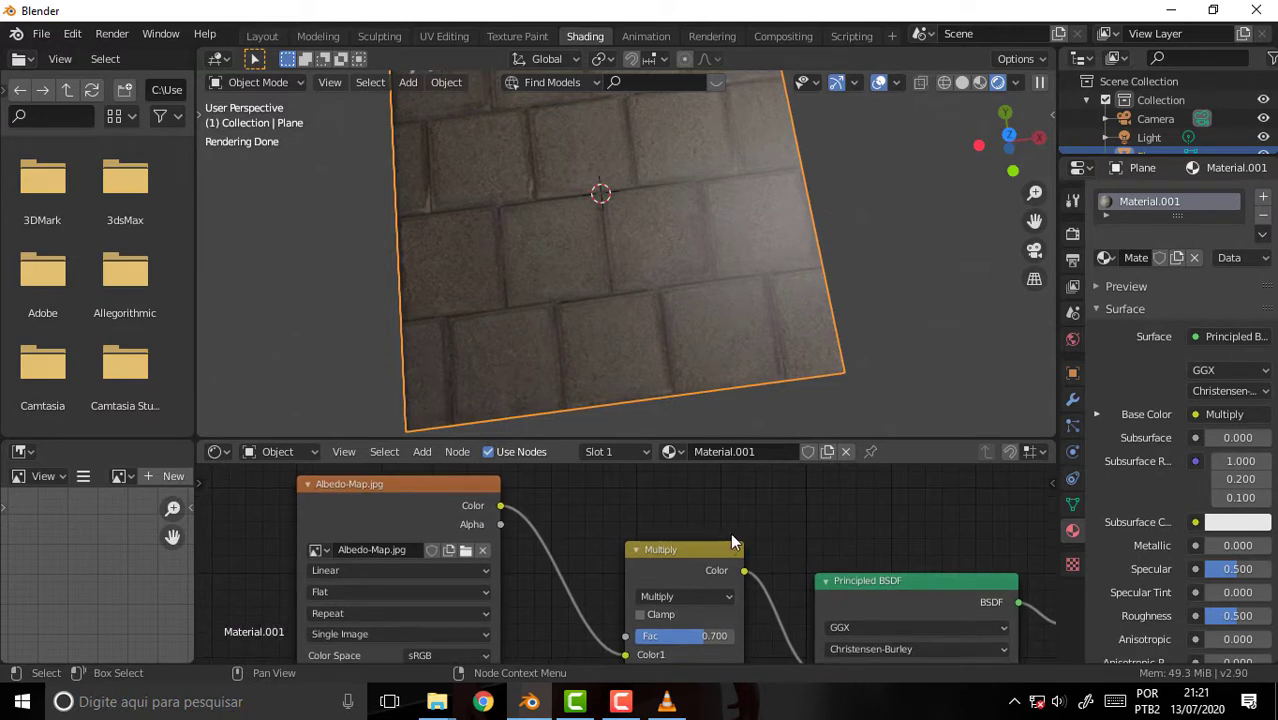
pyautogui.scroll(-2, 761, 534)
pyautogui.scroll(-1, 683, 646)
# Step: Connect Diffuse-Map directly to Base Color, bypassing Multiply, and bring up the maps tutorials folder
pyautogui.moveTo(683, 646); pyautogui.dragTo(621, 635, button='middle')
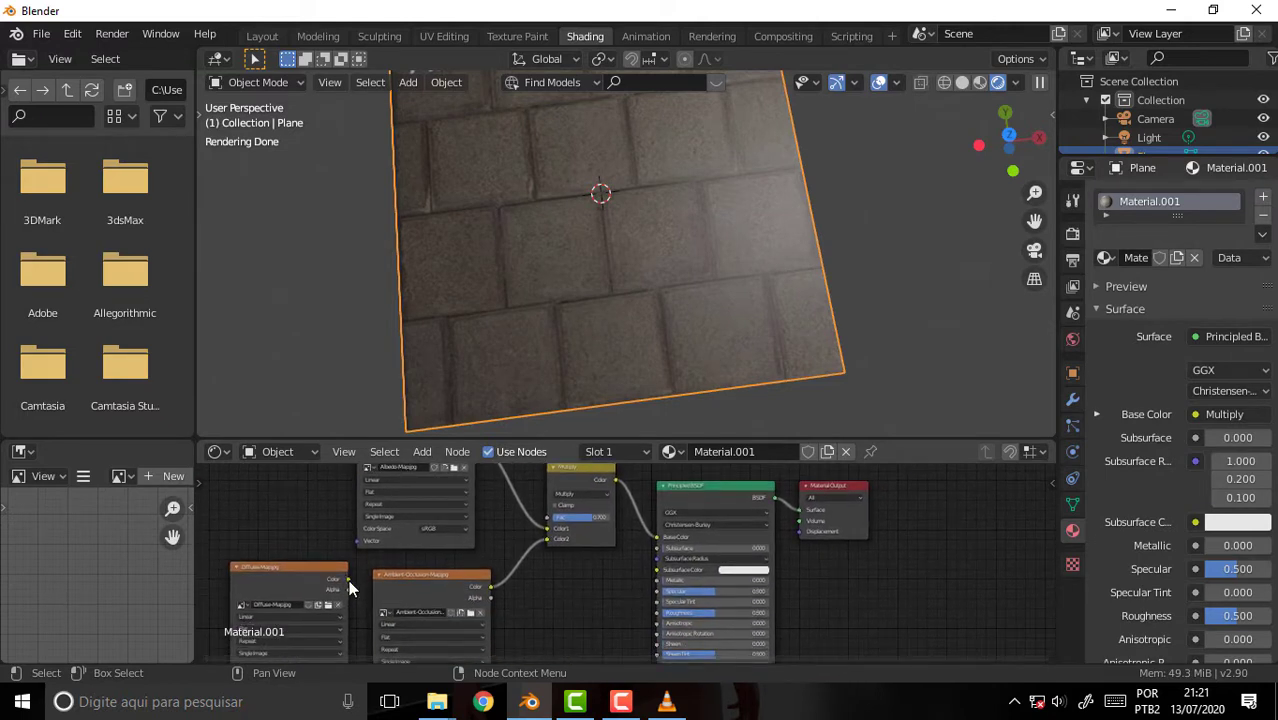
pyautogui.moveTo(348, 580); pyautogui.dragTo(645, 550)
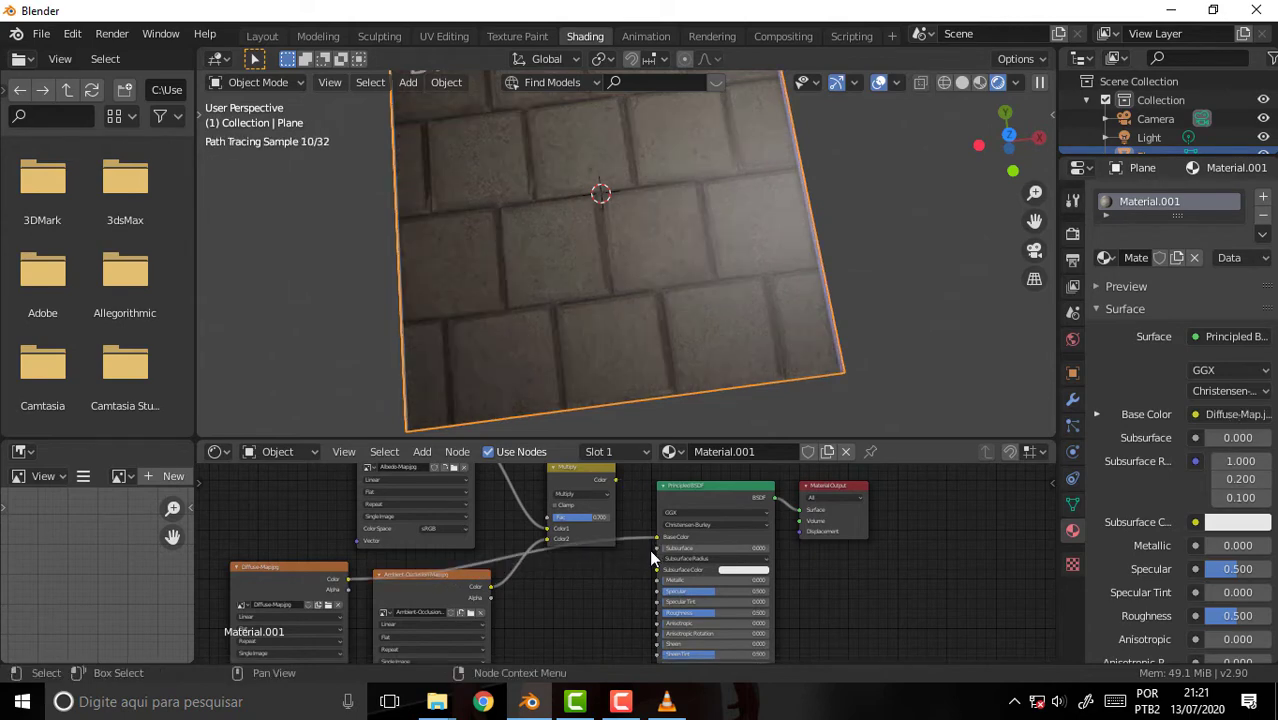
pyautogui.moveTo(853, 328)
pyautogui.mouseDown(button='middle')
pyautogui.moveTo(840, 288)
pyautogui.moveTo(857, 286)
pyautogui.mouseUp(button='middle')
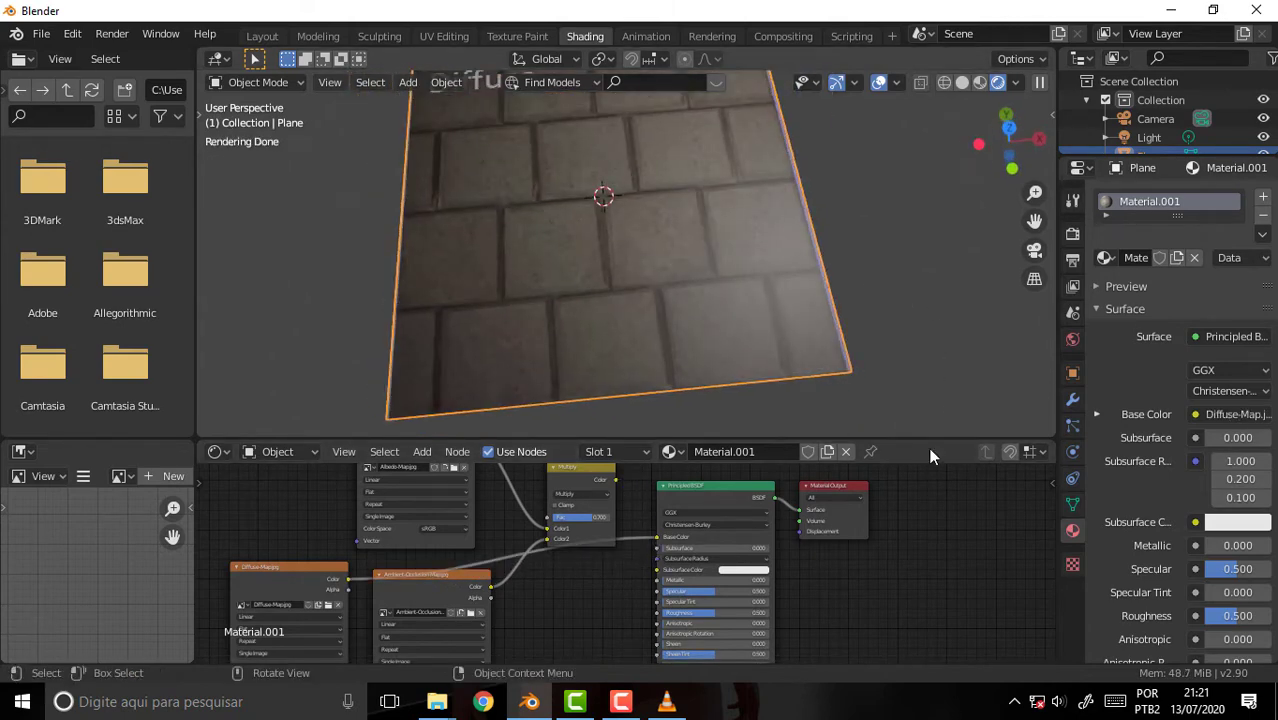
pyautogui.moveTo(941, 491); pyautogui.dragTo(913, 519, button='middle')
pyautogui.hotkey('alt', 'Tab')
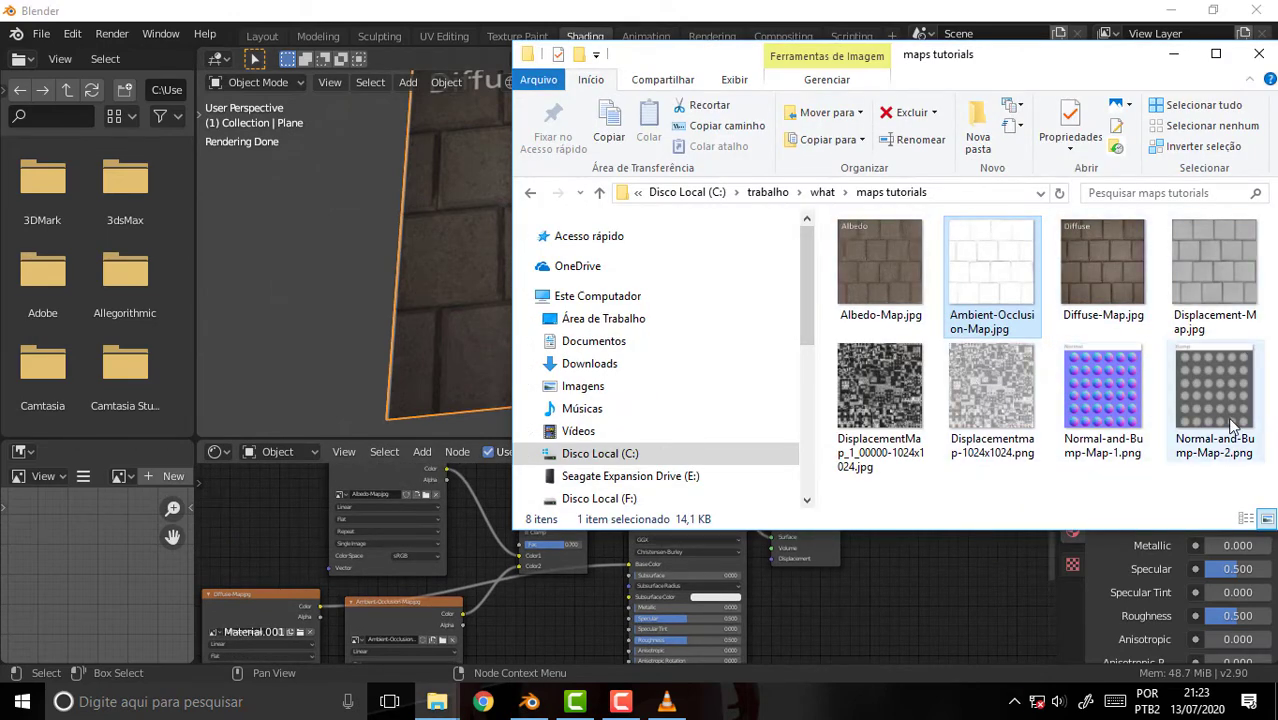
pyautogui.moveTo(1214, 392)
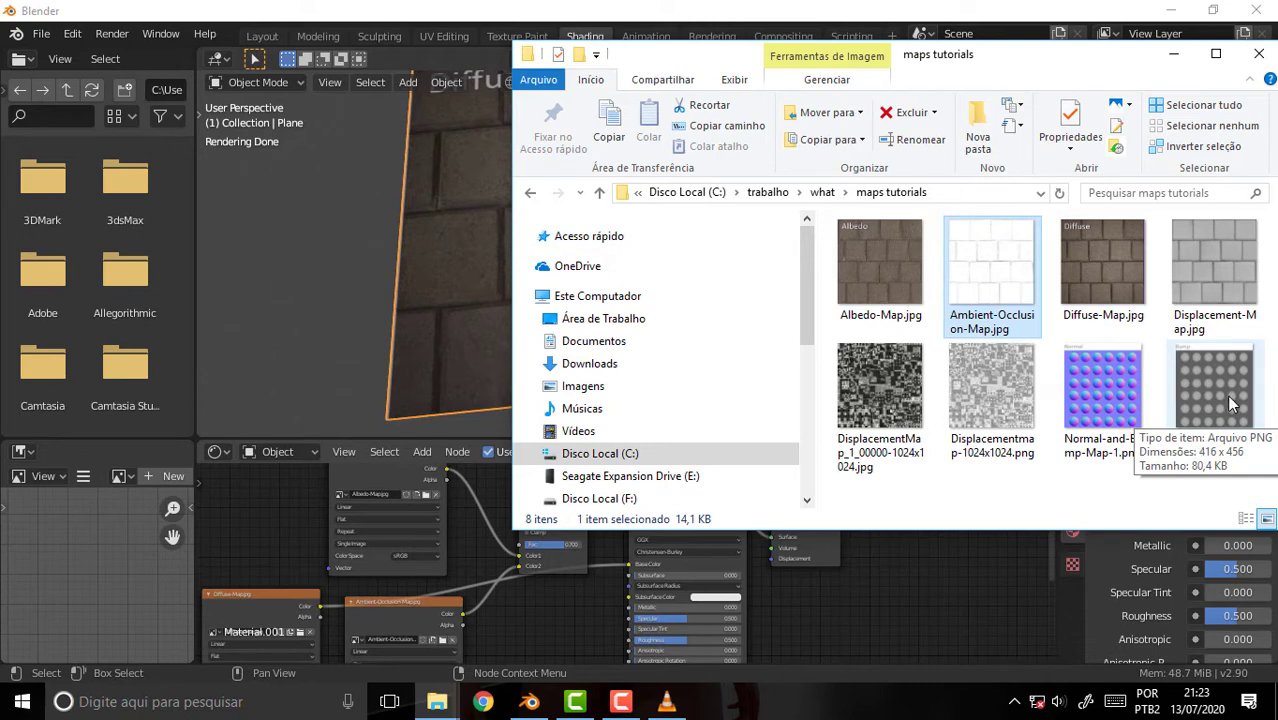
# Step: Hide the maps tutorials folder and move the Multiply node up and left
pyautogui.click(968, 546)
pyautogui.moveTo(968, 546)
pyautogui.mouseDown(button='middle')
pyautogui.moveTo(1012, 565)
pyautogui.moveTo(1016, 587)
pyautogui.mouseUp(button='middle')
pyautogui.moveTo(620, 518); pyautogui.dragTo(584, 498)
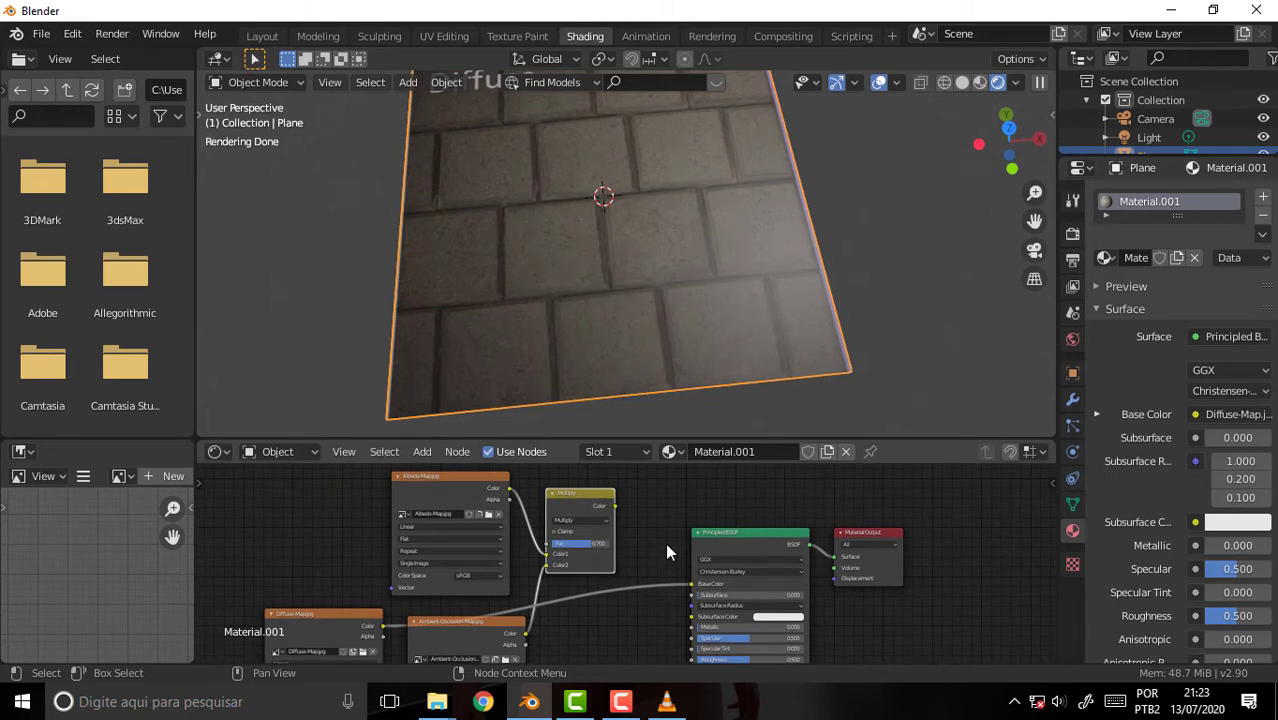
# Step: Cut the Base Color links and delete the four unused texture nodes
pyautogui.keyDown('ctrl'); pyautogui.moveTo(659, 538); pyautogui.dragTo(680, 625, button='right'); pyautogui.keyUp('ctrl')
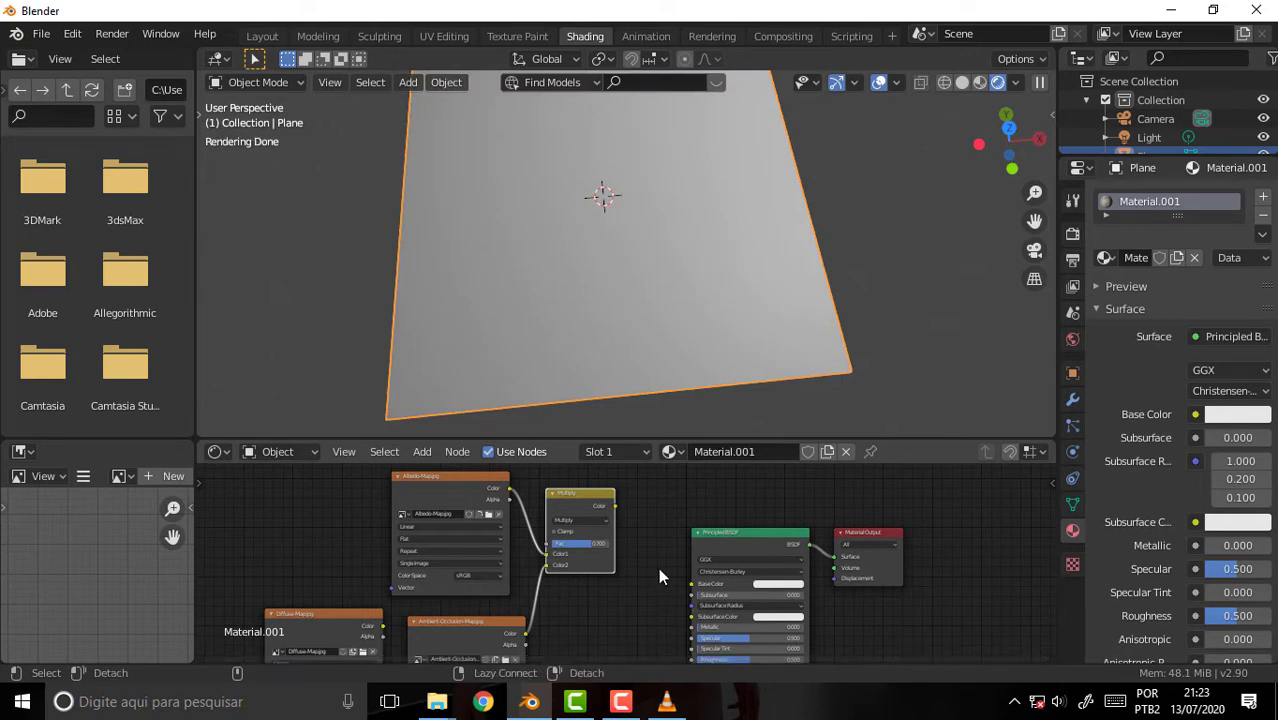
pyautogui.hotkey('alt', 'x')
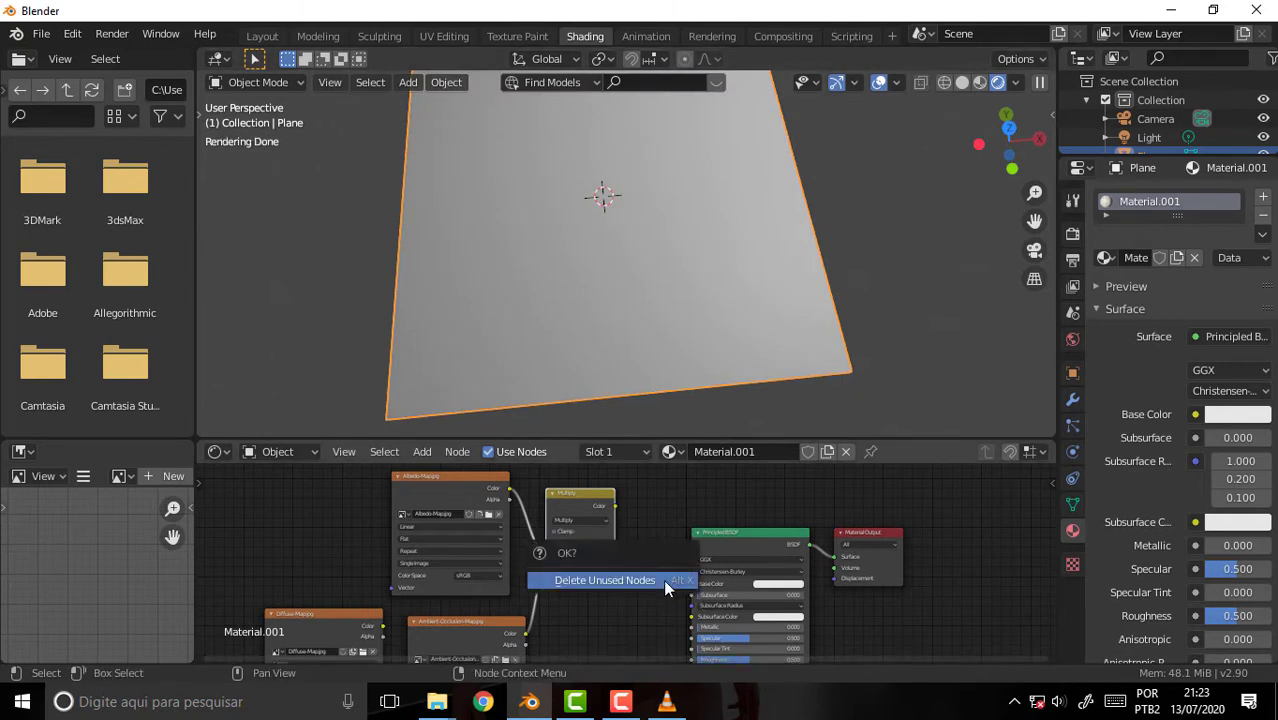
pyautogui.click(660, 580)
pyautogui.moveTo(617, 538)
pyautogui.mouseDown(button='middle')
pyautogui.moveTo(652, 483)
pyautogui.moveTo(648, 520)
pyautogui.mouseUp(button='middle')
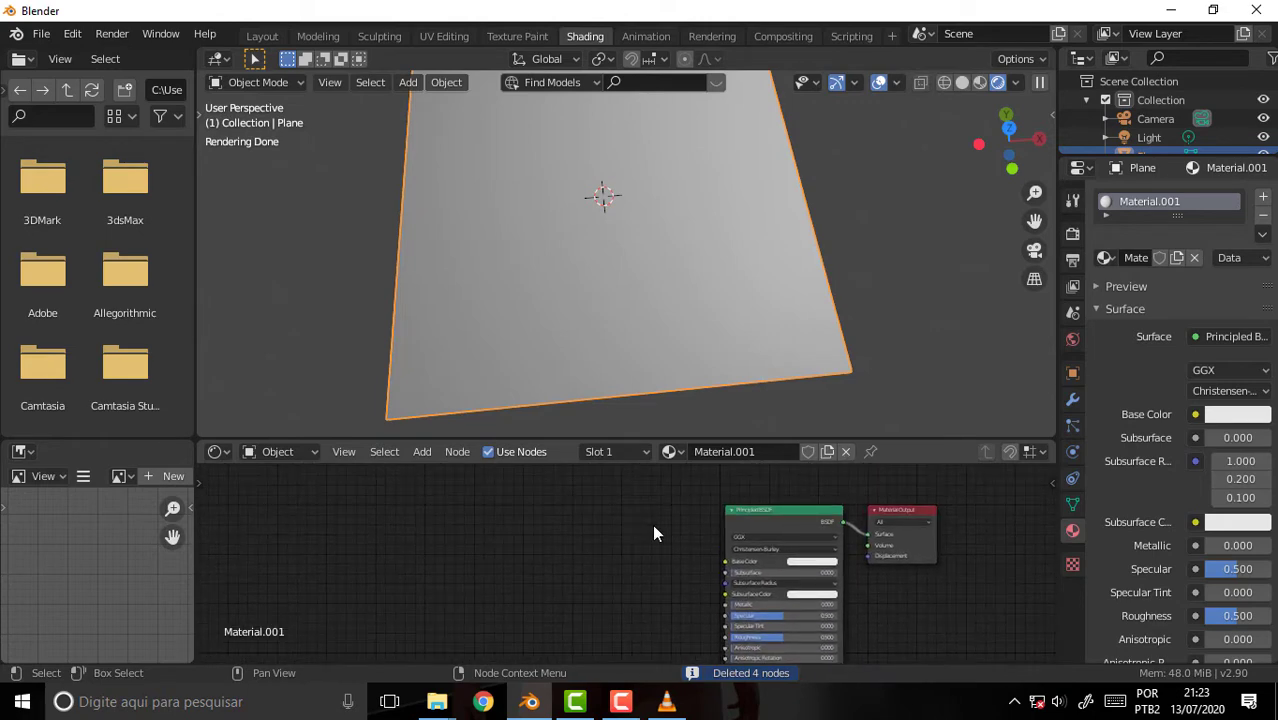
pyautogui.moveTo(437, 701)
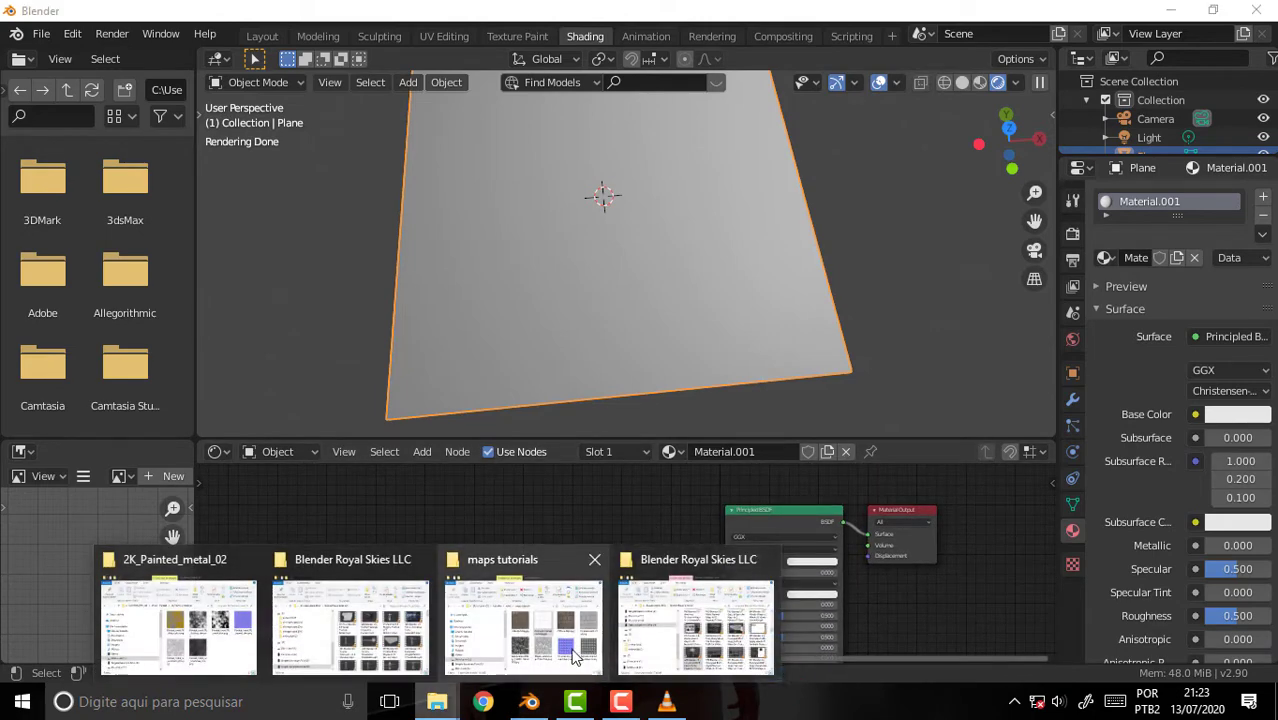
# Step: Add Normal-and-Bump-Map-2.png from the maps tutorials folder as an image node and move it lower left
pyautogui.click(575, 655)
pyautogui.moveTo(1214, 395); pyautogui.dragTo(411, 588)
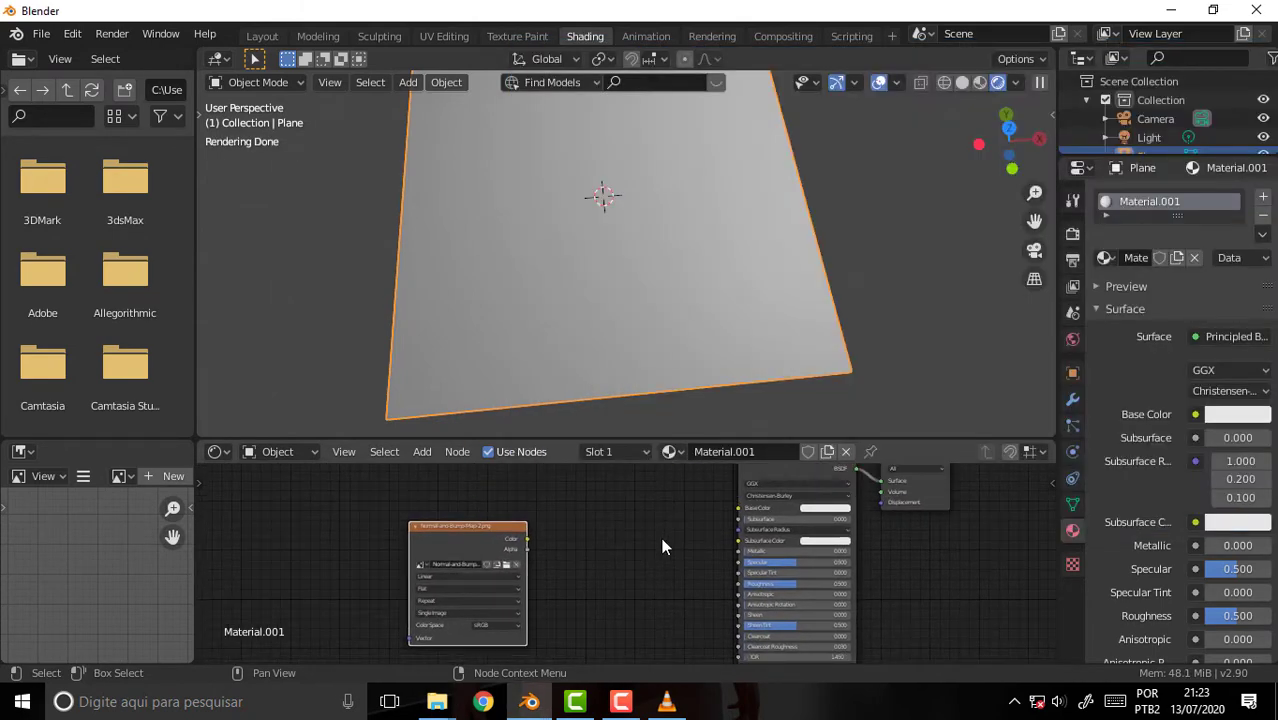
pyautogui.moveTo(462, 525)
pyautogui.mouseDown()
pyautogui.moveTo(425, 546)
pyautogui.moveTo(386, 531)
pyautogui.mouseUp()
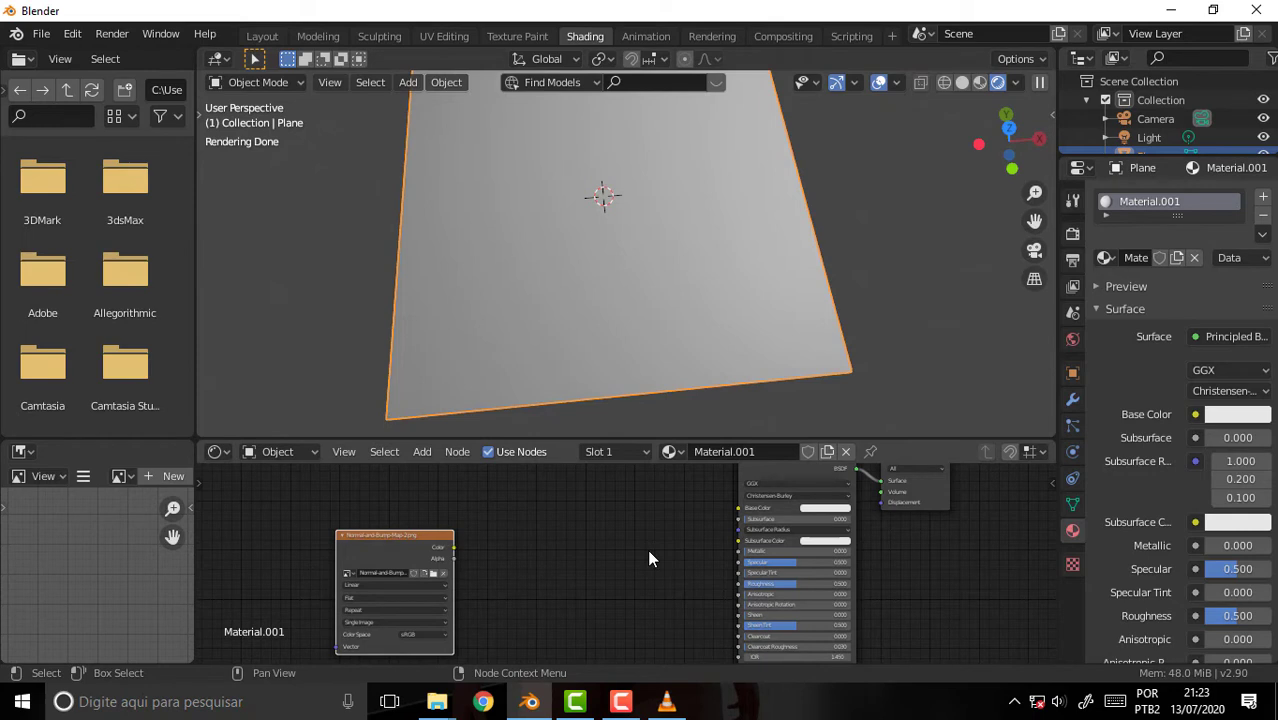
# Step: Search the Add menu for 'bum' and place a Bump node between the image node and Principled BSDF
pyautogui.press('a')
pyautogui.hotkey('shift', 'a')
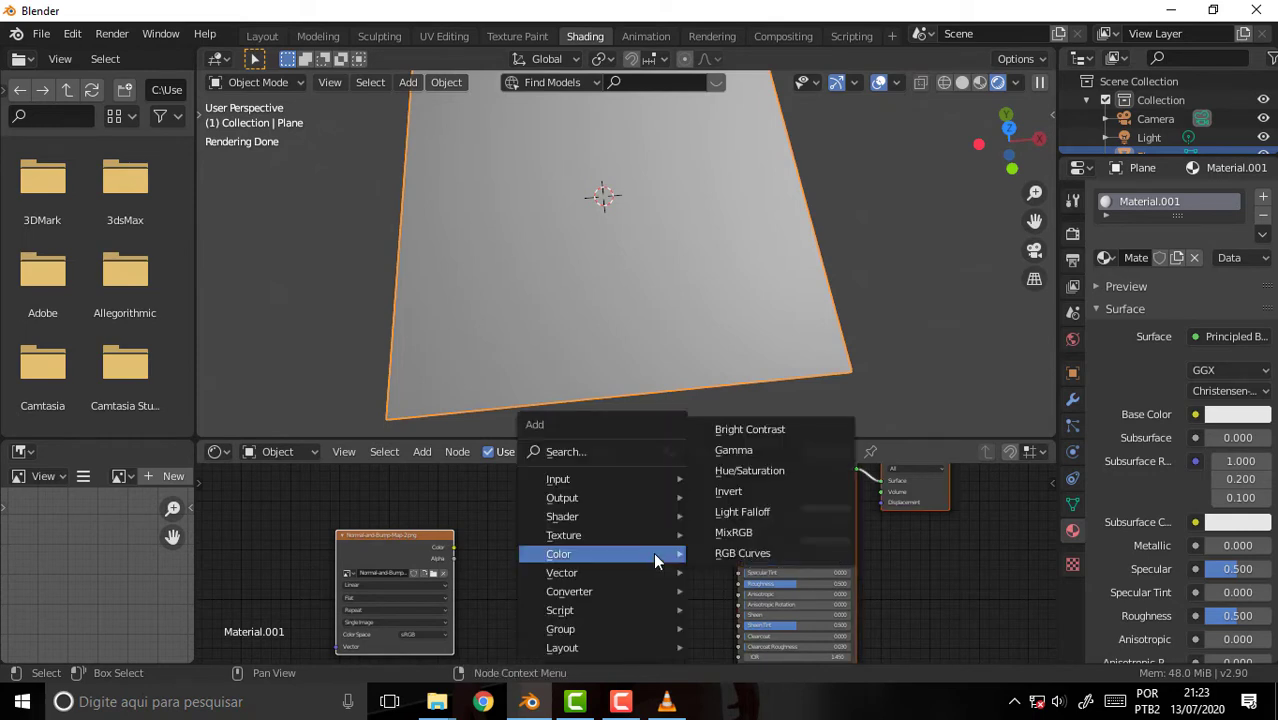
pyautogui.press('space')
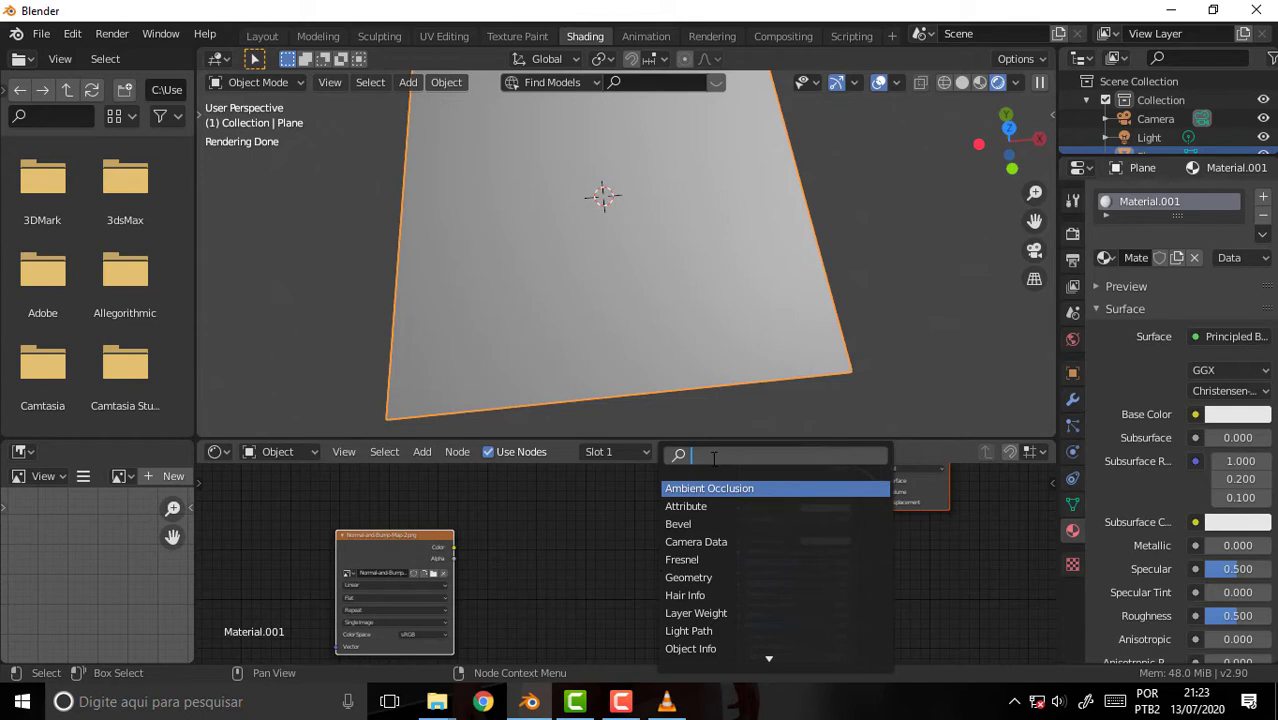
pyautogui.write('bum')
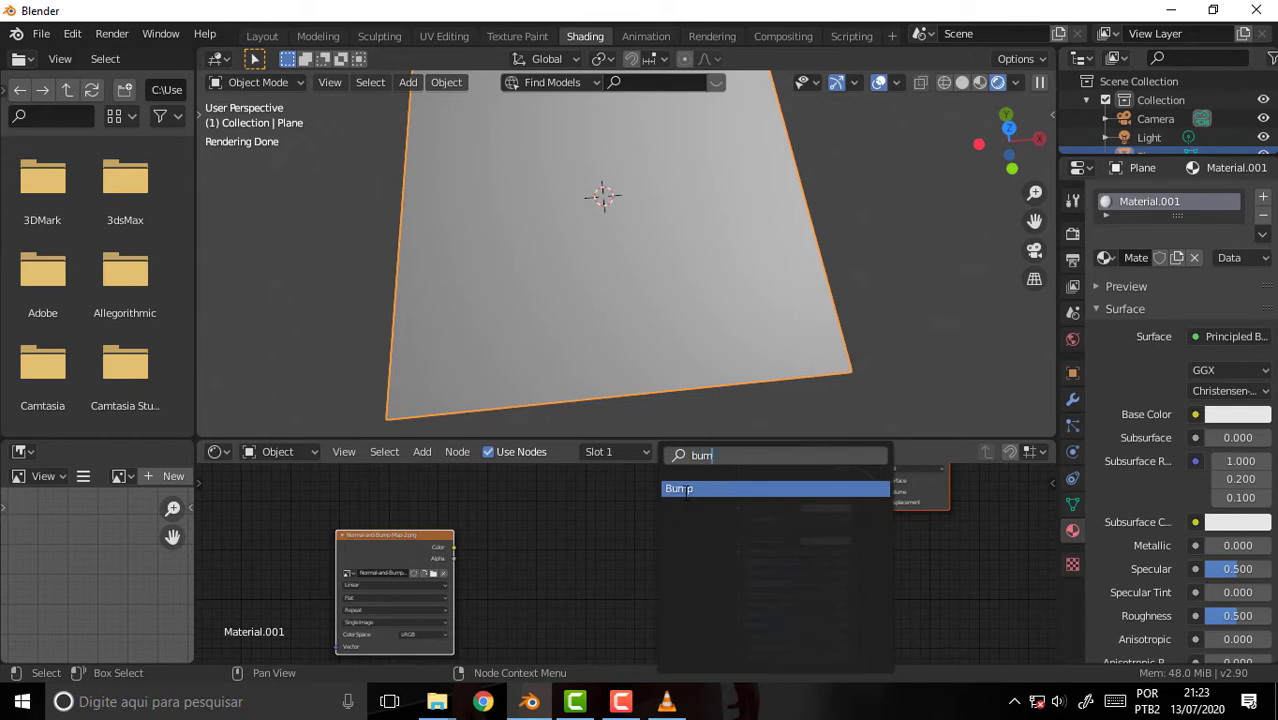
pyautogui.click(686, 489)
pyautogui.click(614, 535)
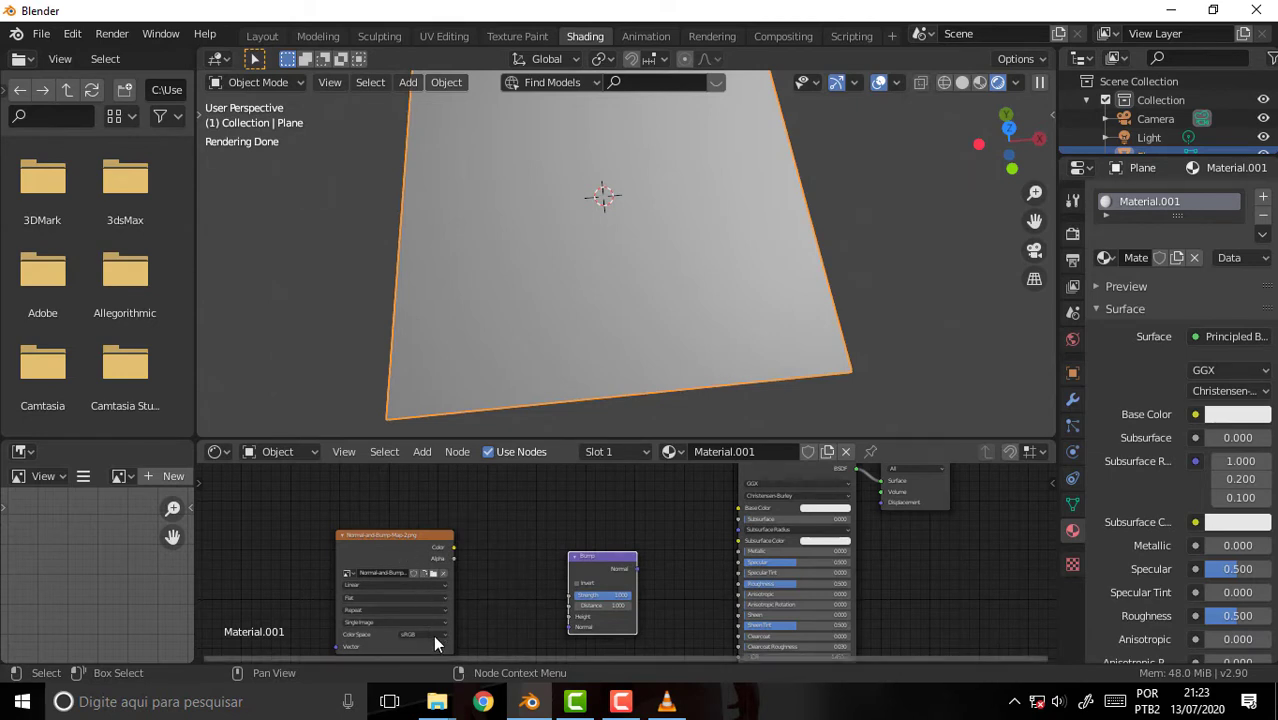
# Step: Set the Normal-and-Bump image node's color space to Non-Color and move it right and down
pyautogui.scroll(2, 440, 620)
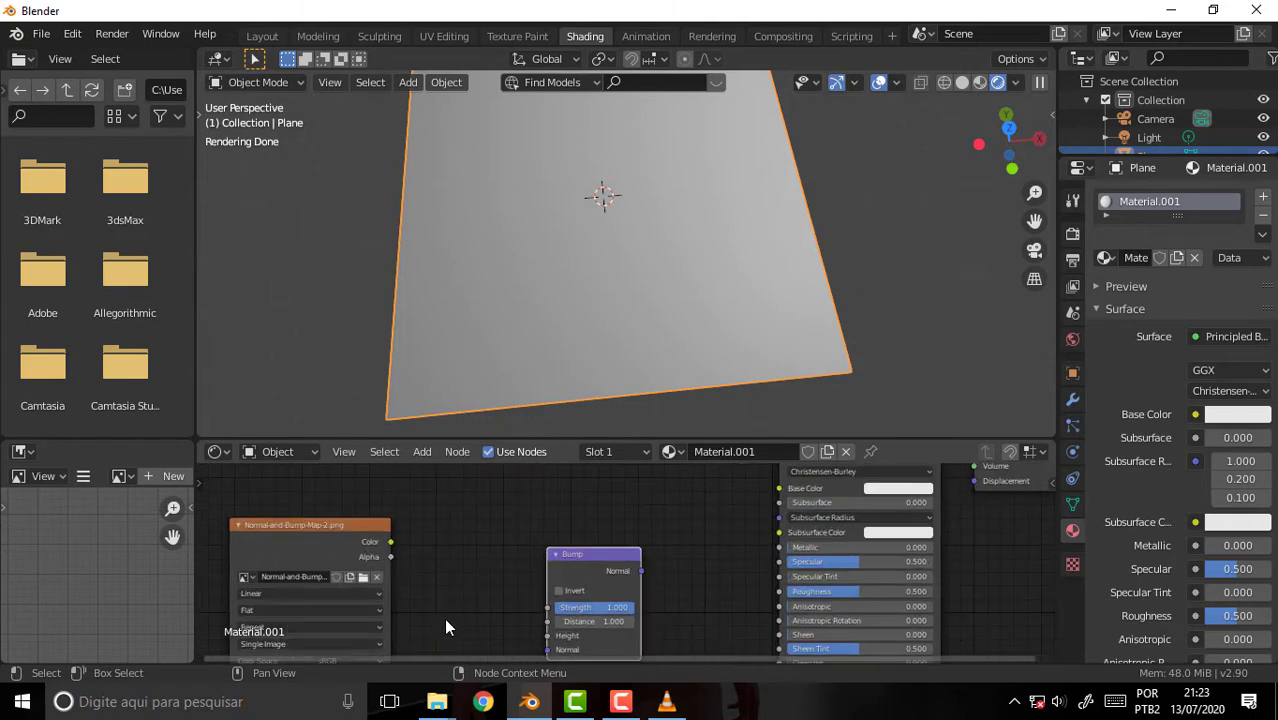
pyautogui.moveTo(444, 618); pyautogui.dragTo(492, 564, button='middle')
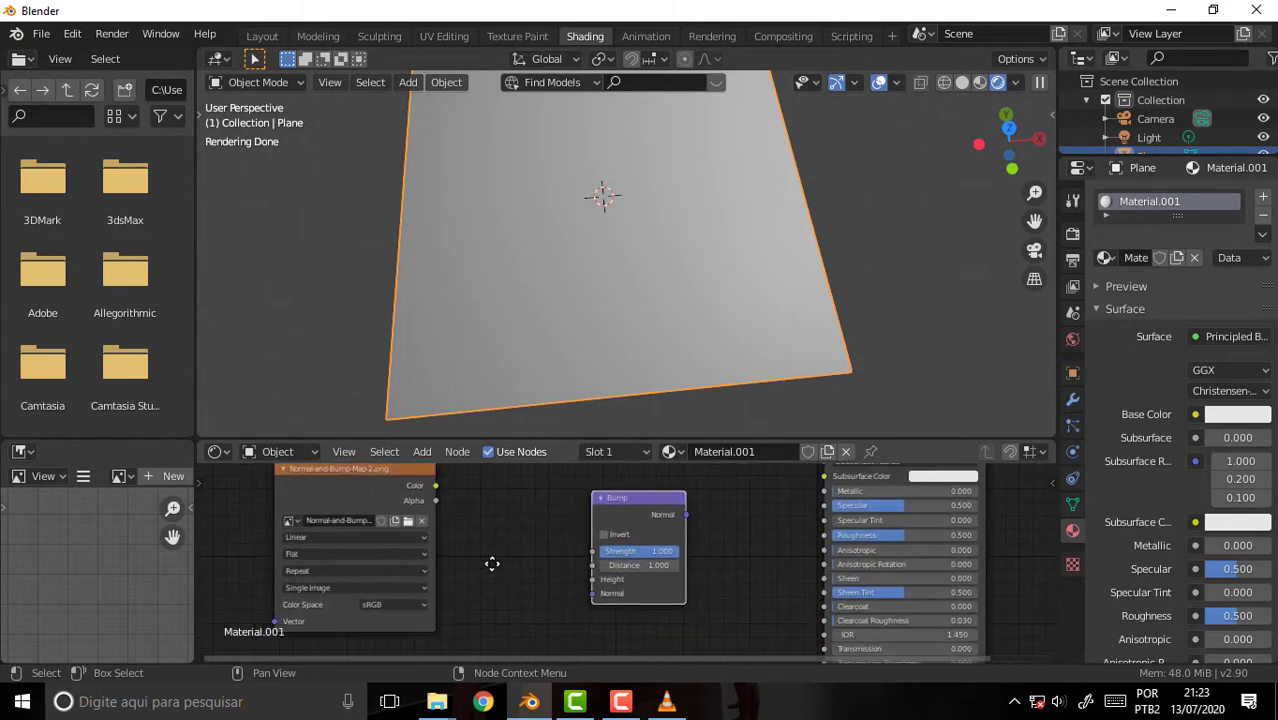
pyautogui.click(404, 604)
pyautogui.click(411, 544)
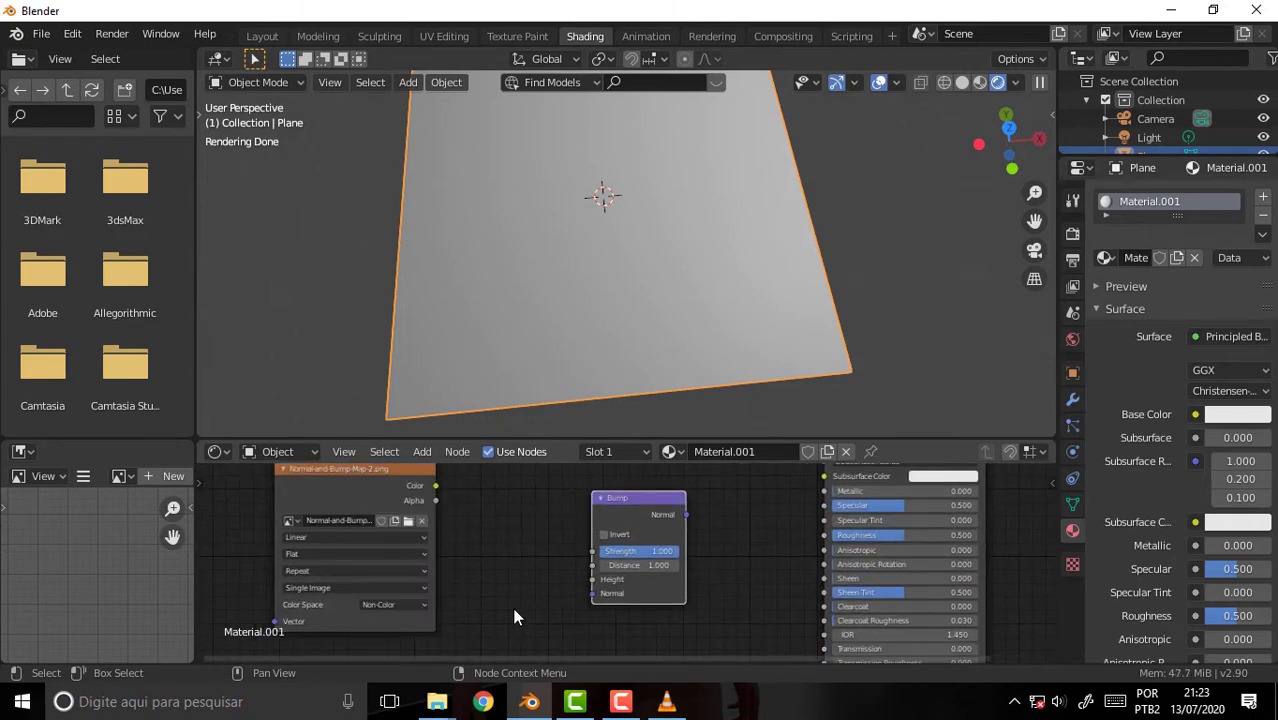
pyautogui.moveTo(379, 470)
pyautogui.mouseDown()
pyautogui.moveTo(559, 549)
pyautogui.moveTo(592, 579)
pyautogui.mouseUp()
# Step: Move the Bump node down and left, then orbit to inspect the plane's raised domes
pyautogui.scroll(-2, 746, 569)
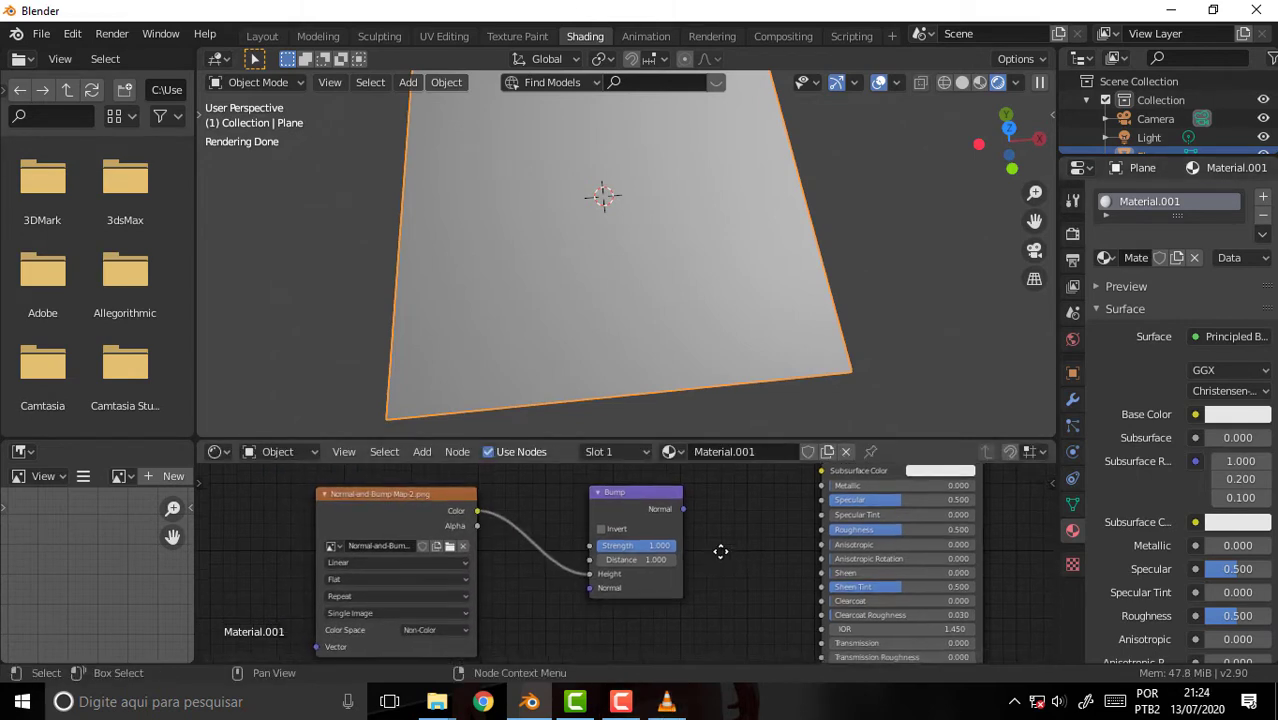
pyautogui.moveTo(721, 551)
pyautogui.mouseDown(button='middle')
pyautogui.moveTo(630, 567)
pyautogui.moveTo(671, 522)
pyautogui.mouseUp(button='middle')
pyautogui.moveTo(578, 478)
pyautogui.mouseDown()
pyautogui.moveTo(552, 530)
pyautogui.moveTo(727, 632)
pyautogui.mouseUp()
pyautogui.moveTo(804, 216)
pyautogui.mouseDown(button='middle')
pyautogui.moveTo(800, 315)
pyautogui.moveTo(829, 204)
pyautogui.moveTo(799, 168)
pyautogui.mouseUp(button='middle')
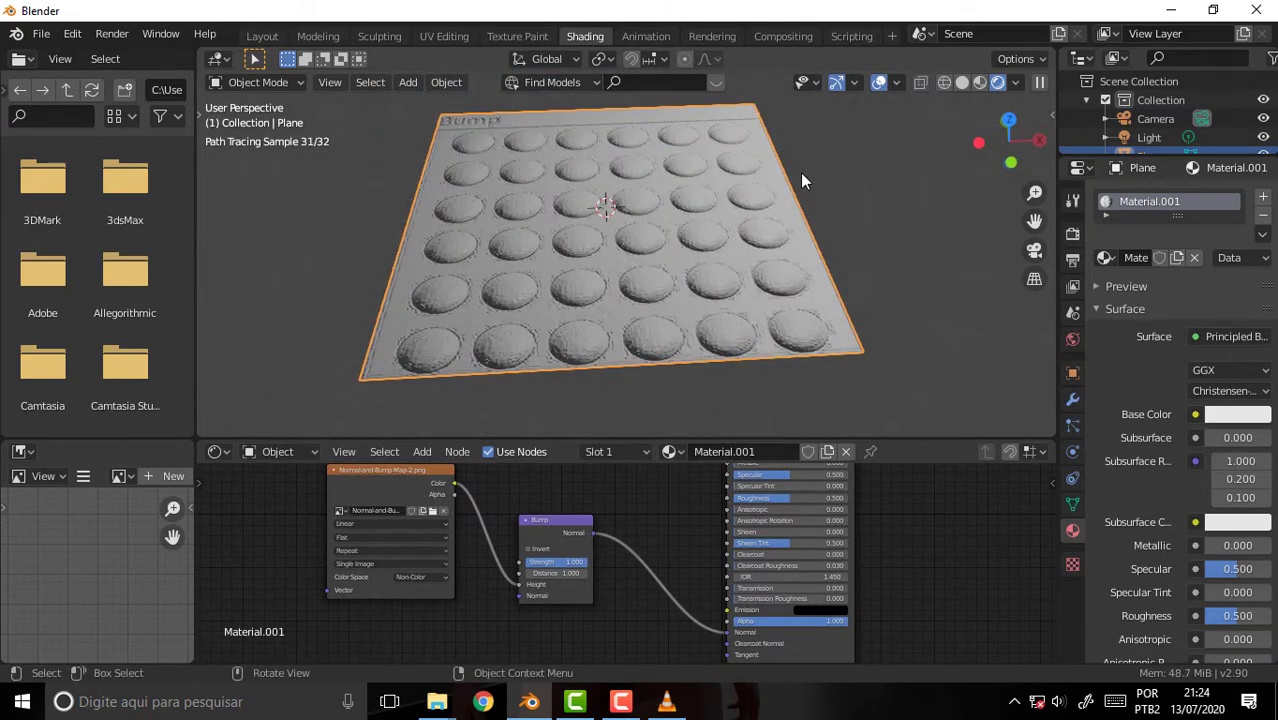
# Step: Set the Bump node's Distance to 0.5
pyautogui.scroll(3, 711, 168)
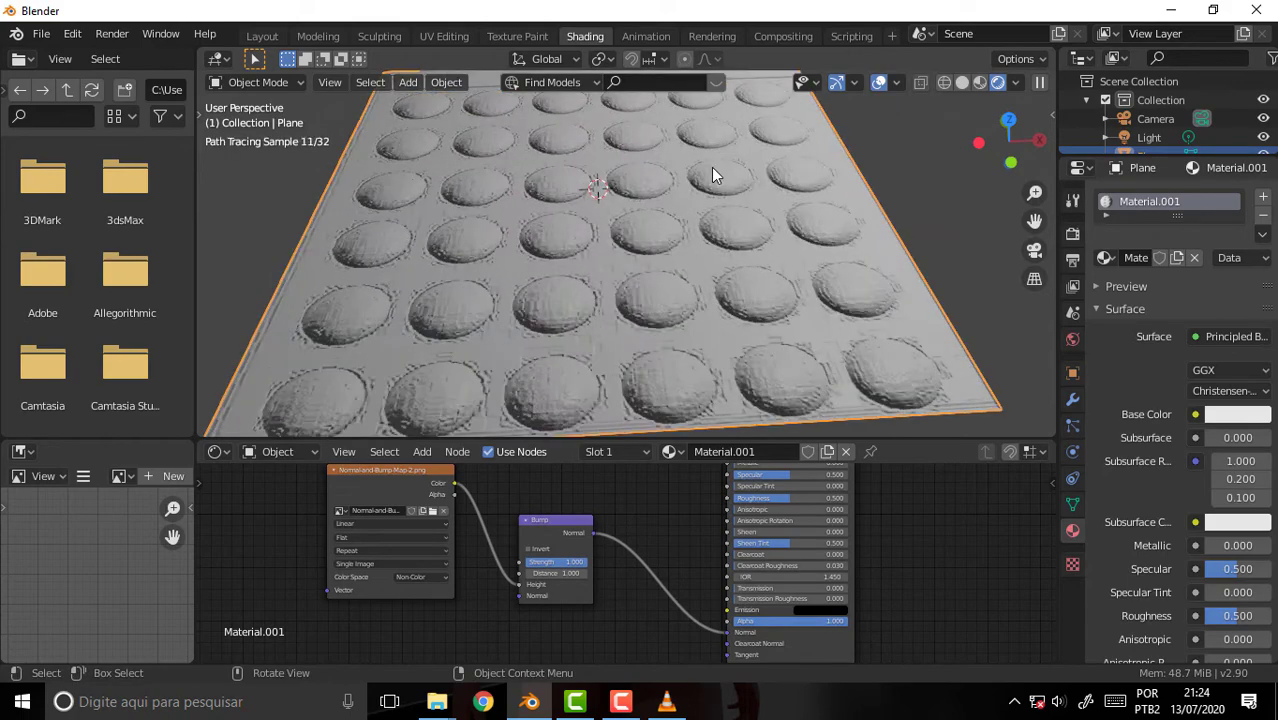
pyautogui.moveTo(736, 172); pyautogui.dragTo(744, 256, button='middle')
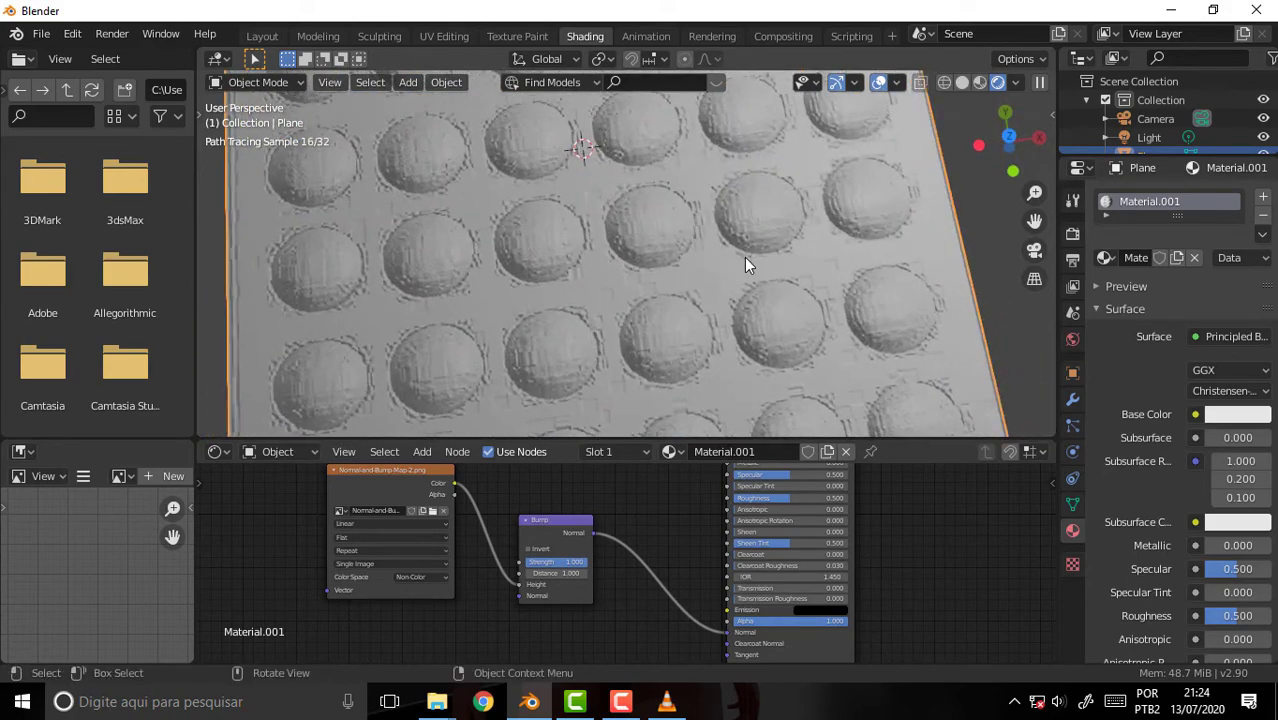
pyautogui.scroll(-2, 748, 260)
pyautogui.scroll(-2, 754, 266)
pyautogui.scroll(-1, 756, 267)
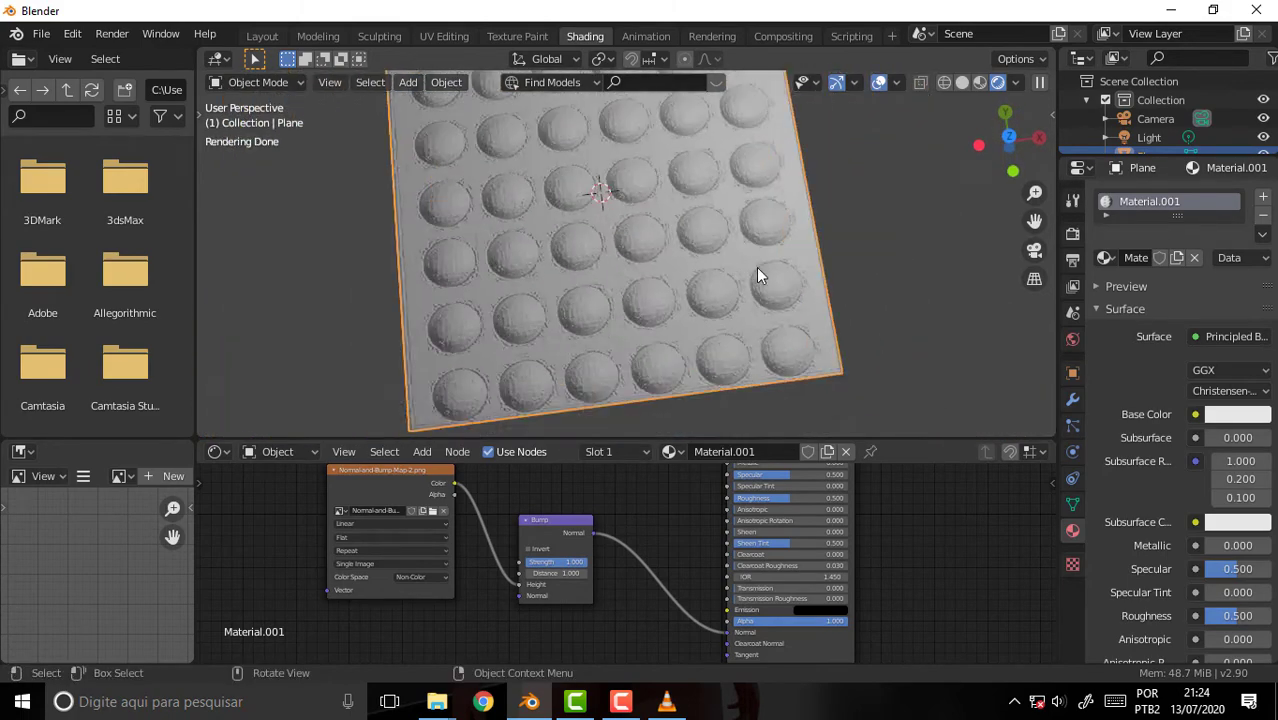
pyautogui.click(565, 574)
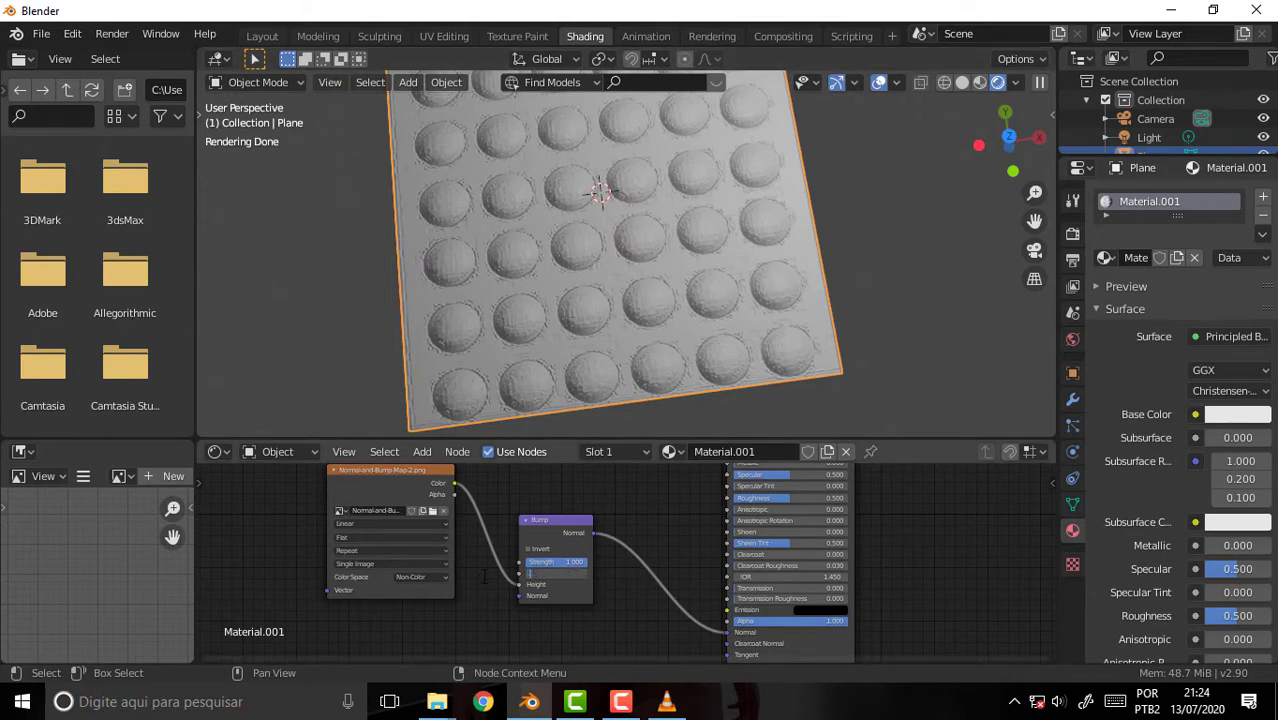
pyautogui.press('Return')
# Step: Orbit around the plane from lower and top-down angles to check the embossed domes
pyautogui.moveTo(898, 300); pyautogui.dragTo(900, 184, button='middle')
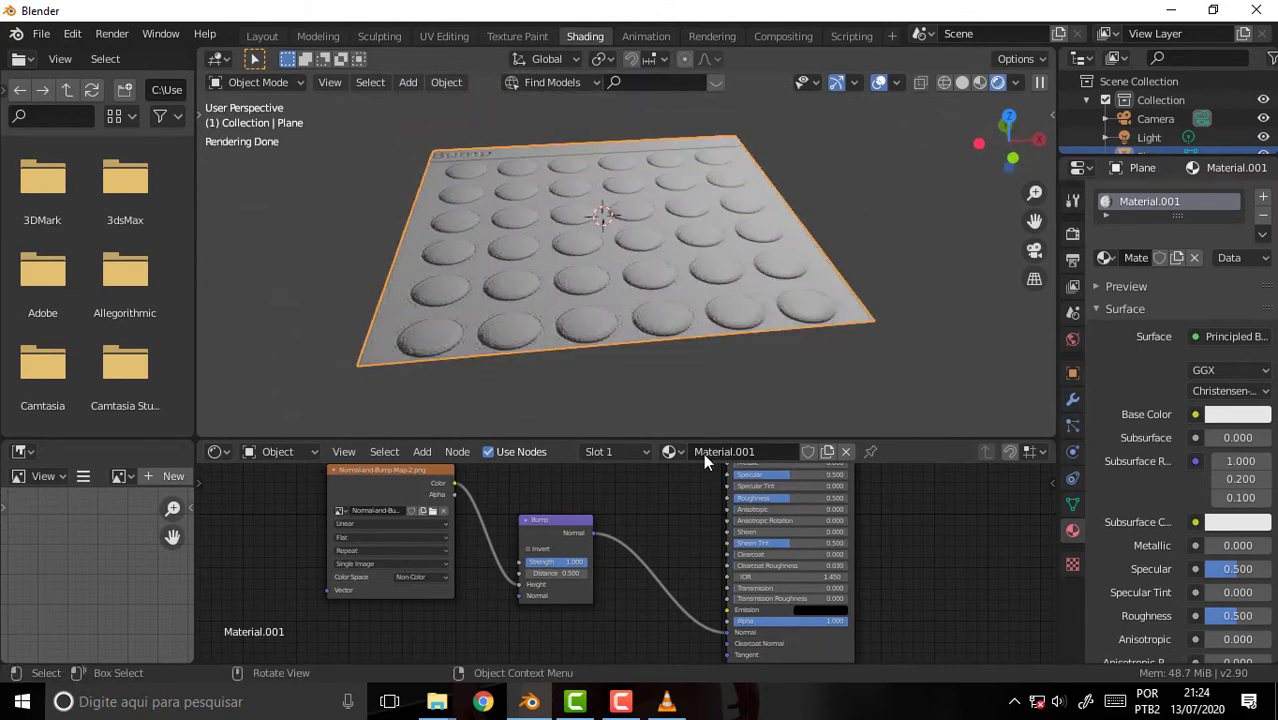
pyautogui.moveTo(783, 274)
pyautogui.mouseDown(button='middle')
pyautogui.moveTo(809, 381)
pyautogui.moveTo(774, 294)
pyautogui.mouseUp(button='middle')
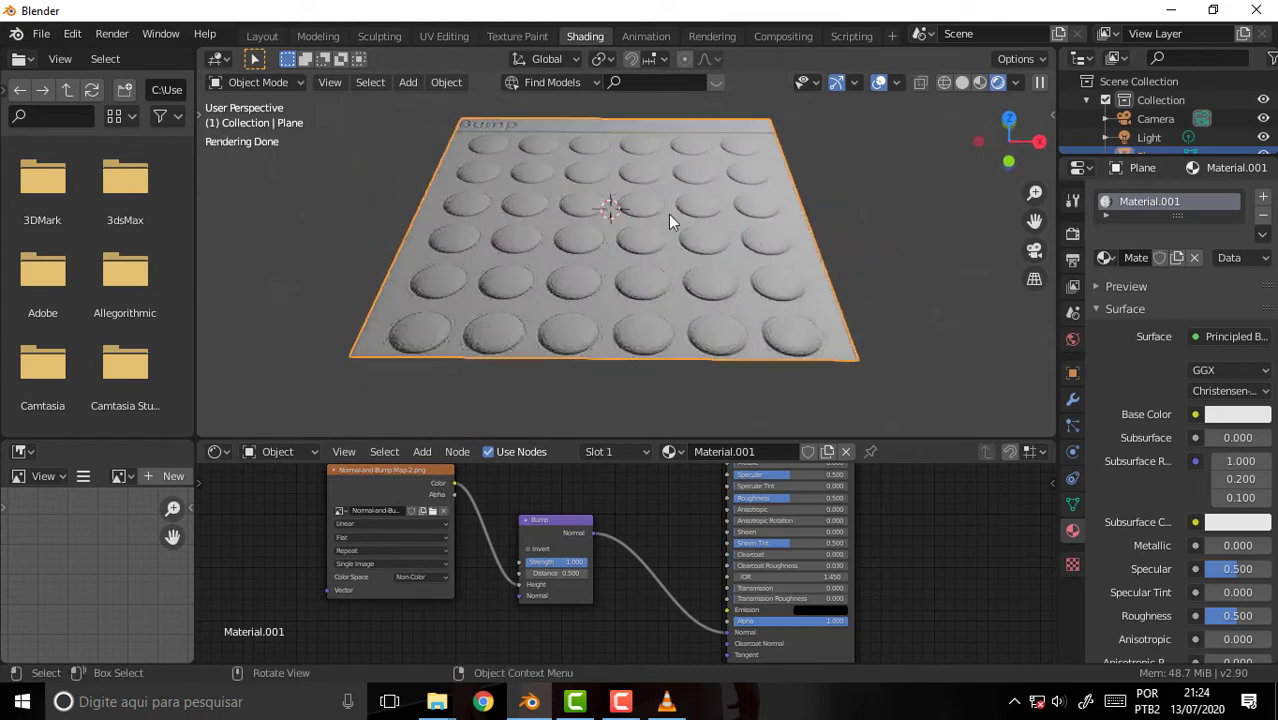
pyautogui.moveTo(714, 198)
pyautogui.mouseDown(button='middle')
pyautogui.moveTo(731, 86)
pyautogui.moveTo(738, 278)
pyautogui.mouseUp(button='middle')
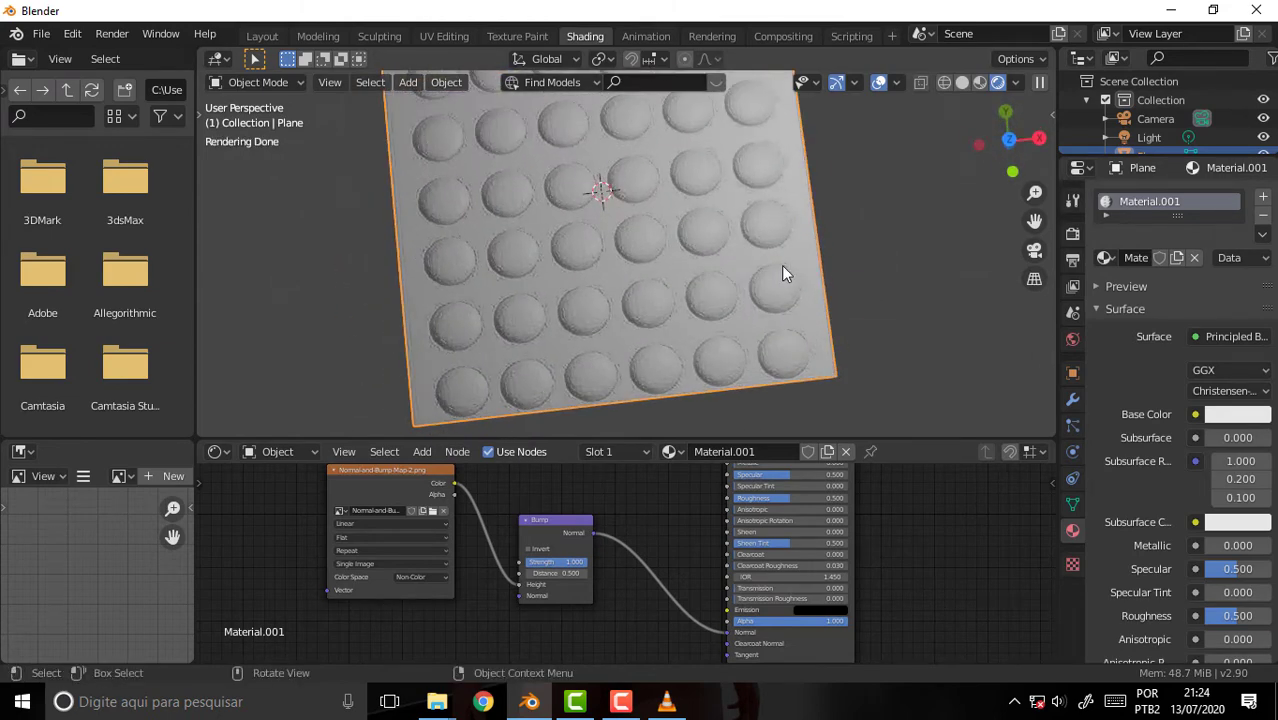
pyautogui.moveTo(436, 702)
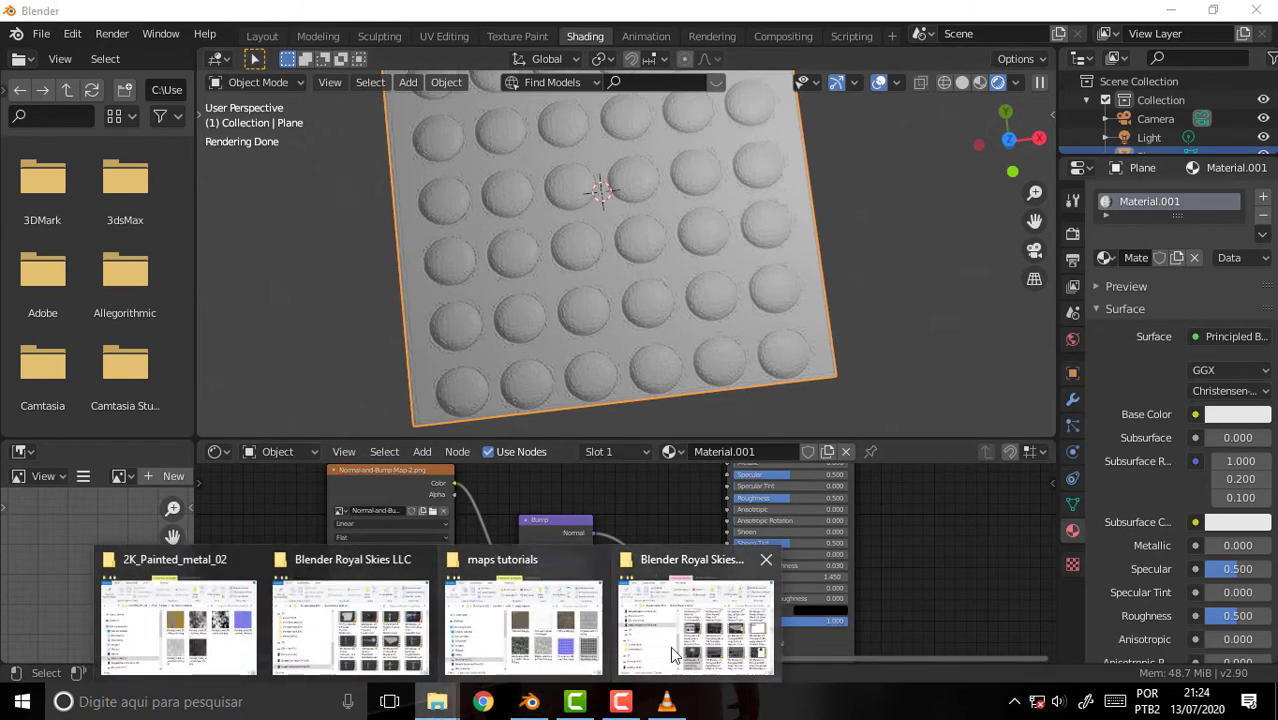
# Step: Add Displacementmap-1024x1024.png as a new image node and move the old bump map node aside
pyautogui.click(522, 625)
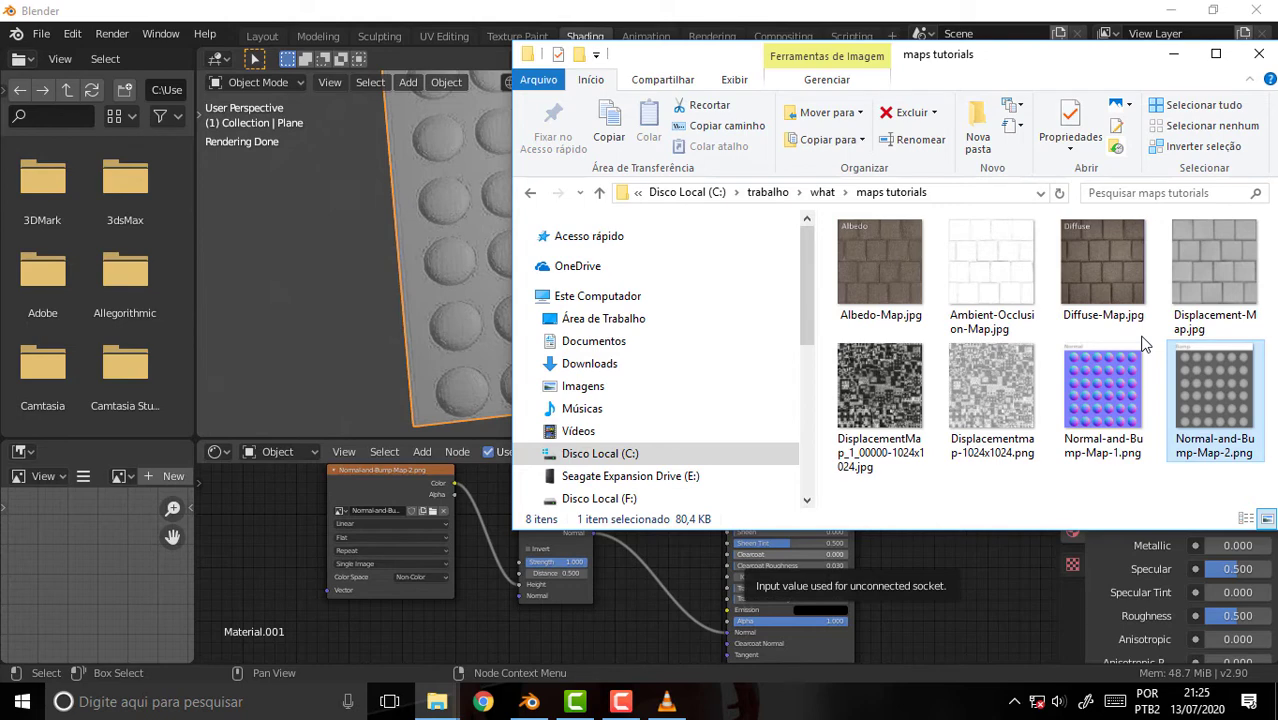
pyautogui.moveTo(995, 400); pyautogui.dragTo(253, 571)
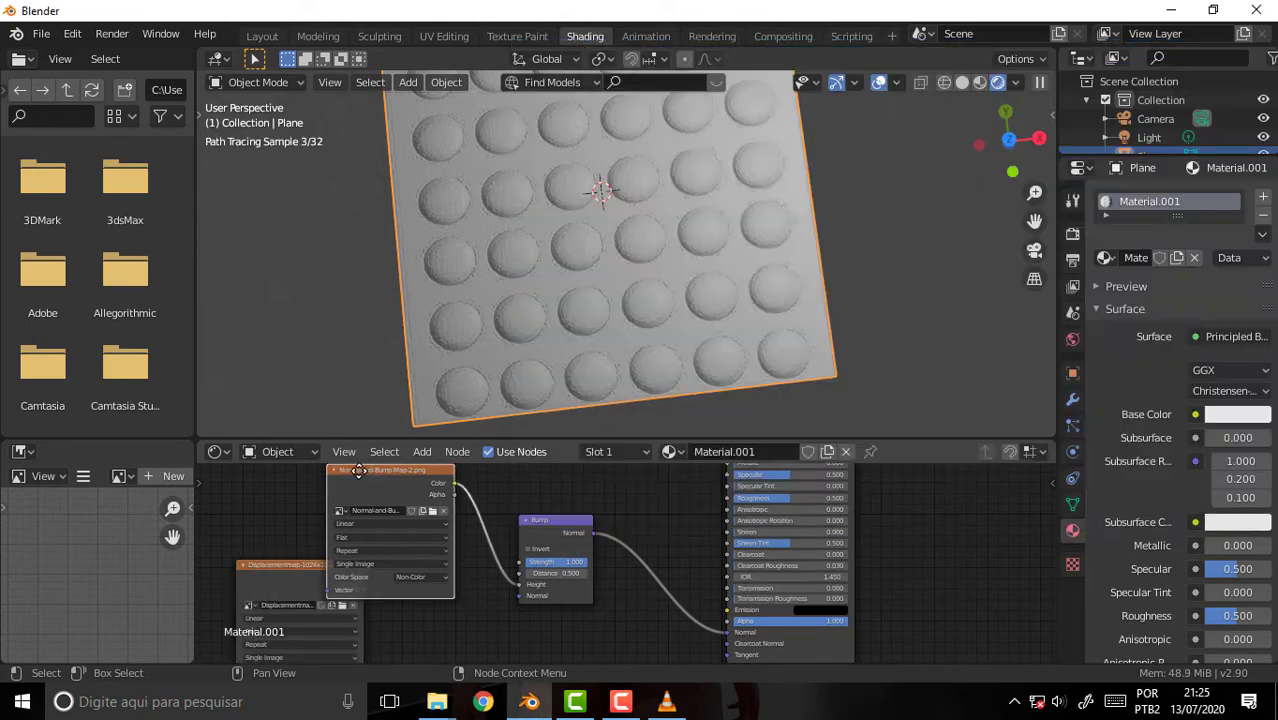
pyautogui.moveTo(364, 471)
pyautogui.mouseDown()
pyautogui.moveTo(284, 471)
pyautogui.moveTo(301, 474)
pyautogui.mouseUp()
pyautogui.moveTo(518, 581); pyautogui.dragTo(514, 584)
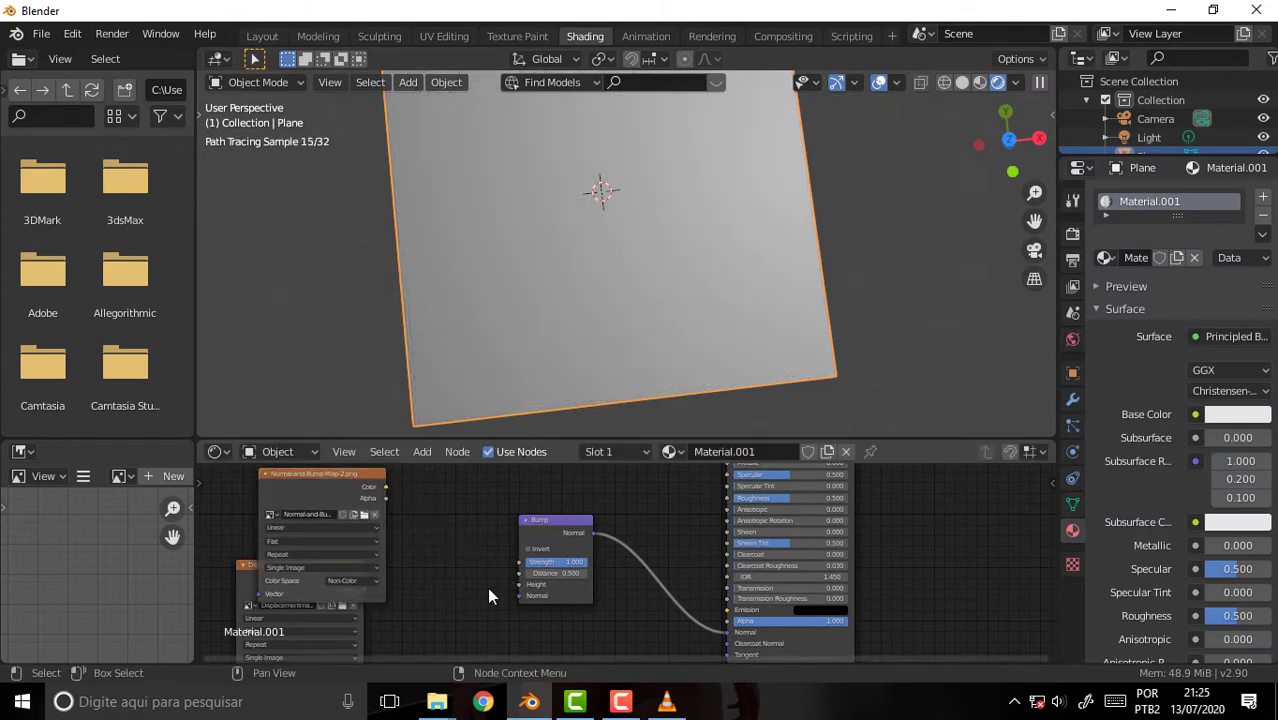
# Step: Expand the displacement image node and connect its Color output to the Bump node's Height
pyautogui.moveTo(245, 565); pyautogui.dragTo(340, 560)
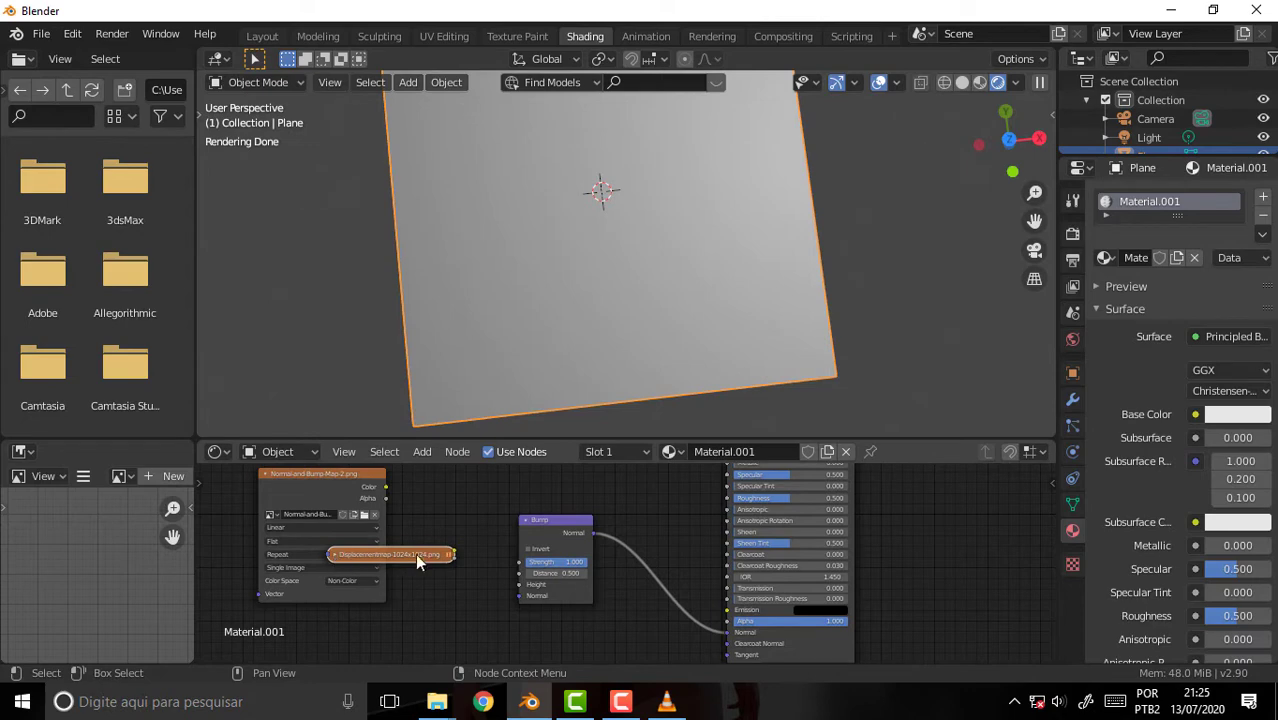
pyautogui.click(334, 556)
pyautogui.moveTo(393, 562)
pyautogui.mouseDown()
pyautogui.moveTo(332, 540)
pyautogui.moveTo(505, 591)
pyautogui.moveTo(522, 584)
pyautogui.mouseUp()
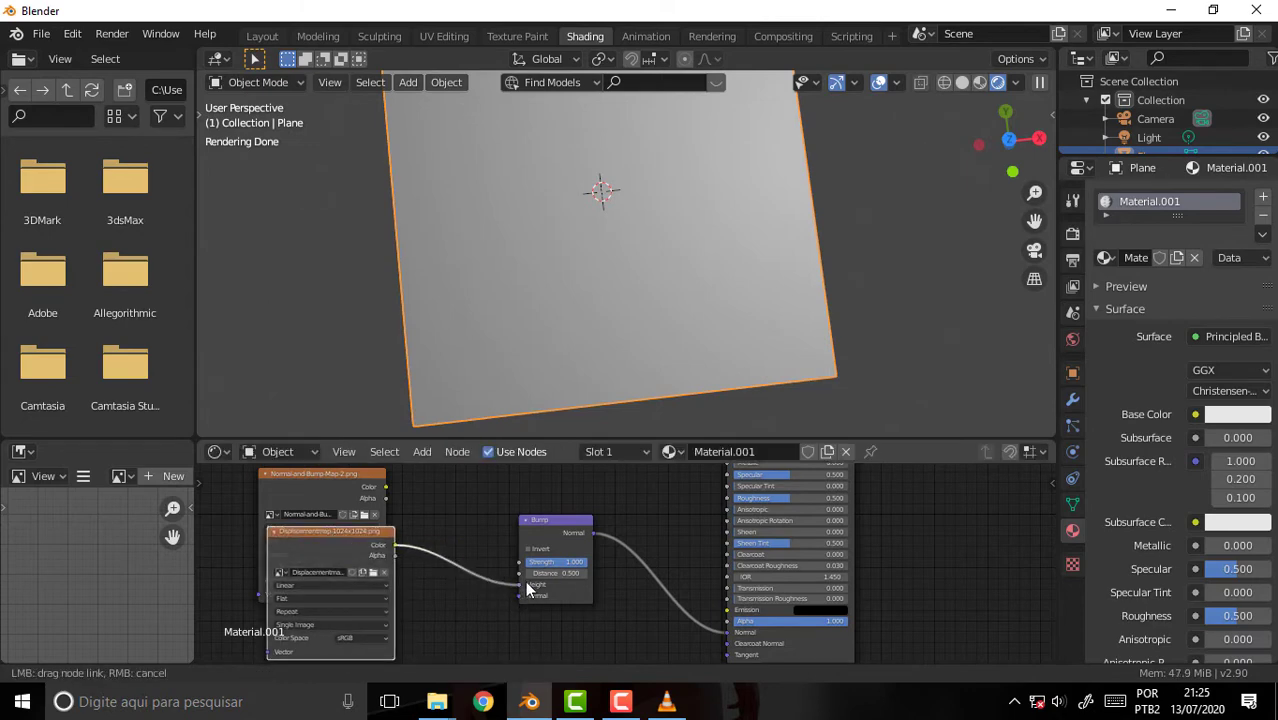
pyautogui.moveTo(874, 305)
pyautogui.mouseDown(button='middle')
pyautogui.moveTo(846, 398)
pyautogui.moveTo(849, 277)
pyautogui.moveTo(911, 242)
pyautogui.moveTo(845, 214)
pyautogui.moveTo(849, 198)
pyautogui.moveTo(855, 250)
pyautogui.mouseUp(button='middle')
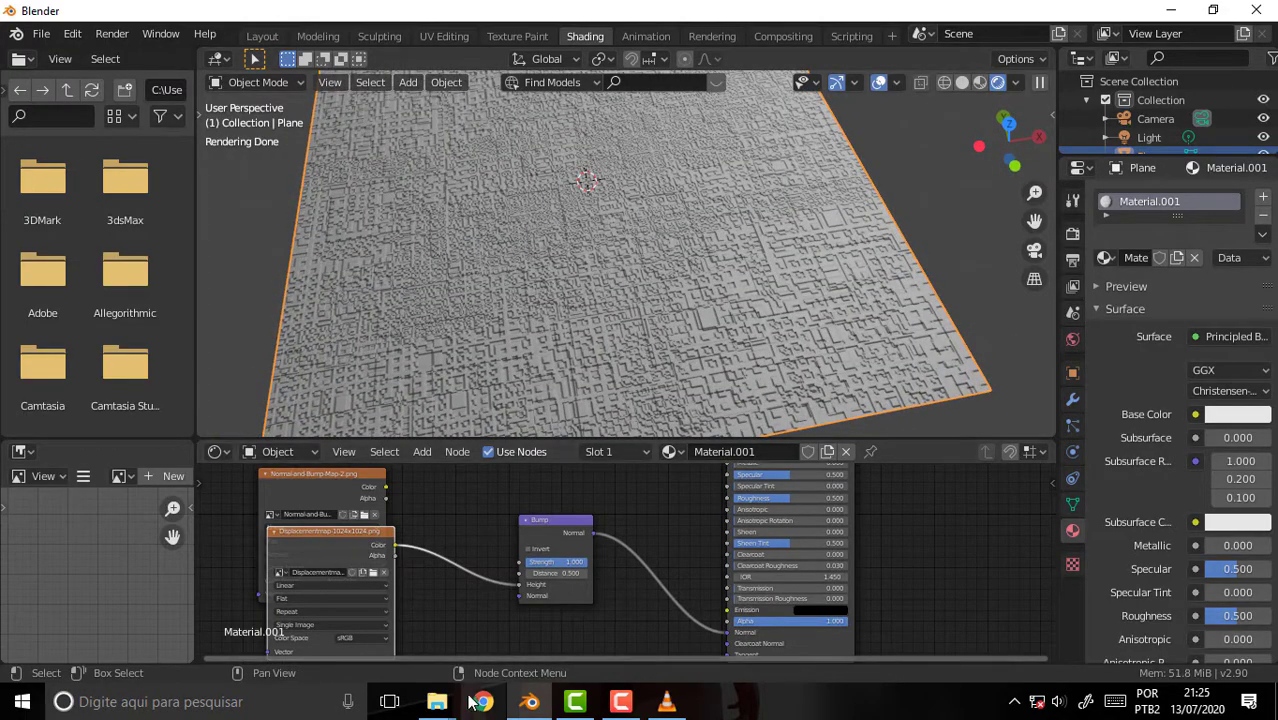
pyautogui.moveTo(437, 701)
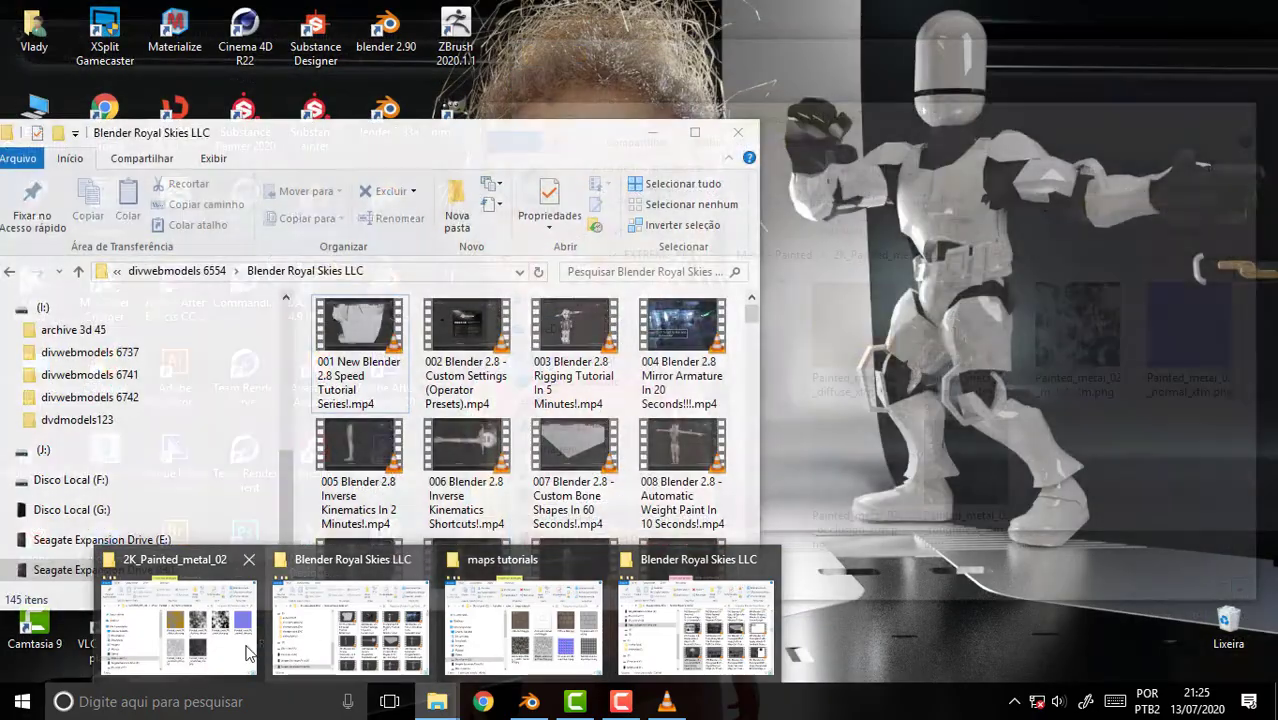
pyautogui.click(178, 625)
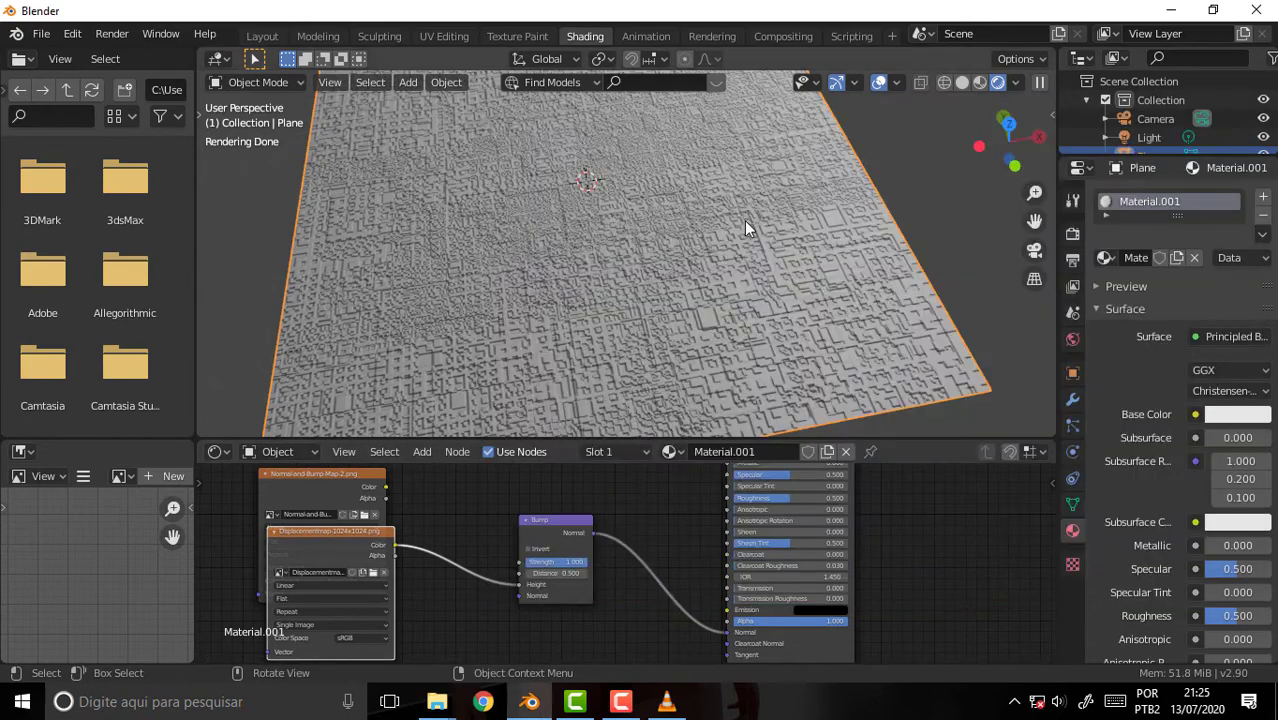
pyautogui.moveTo(744, 220)
pyautogui.mouseDown(button='middle')
pyautogui.moveTo(679, 245)
pyautogui.moveTo(750, 252)
pyautogui.mouseUp(button='middle')
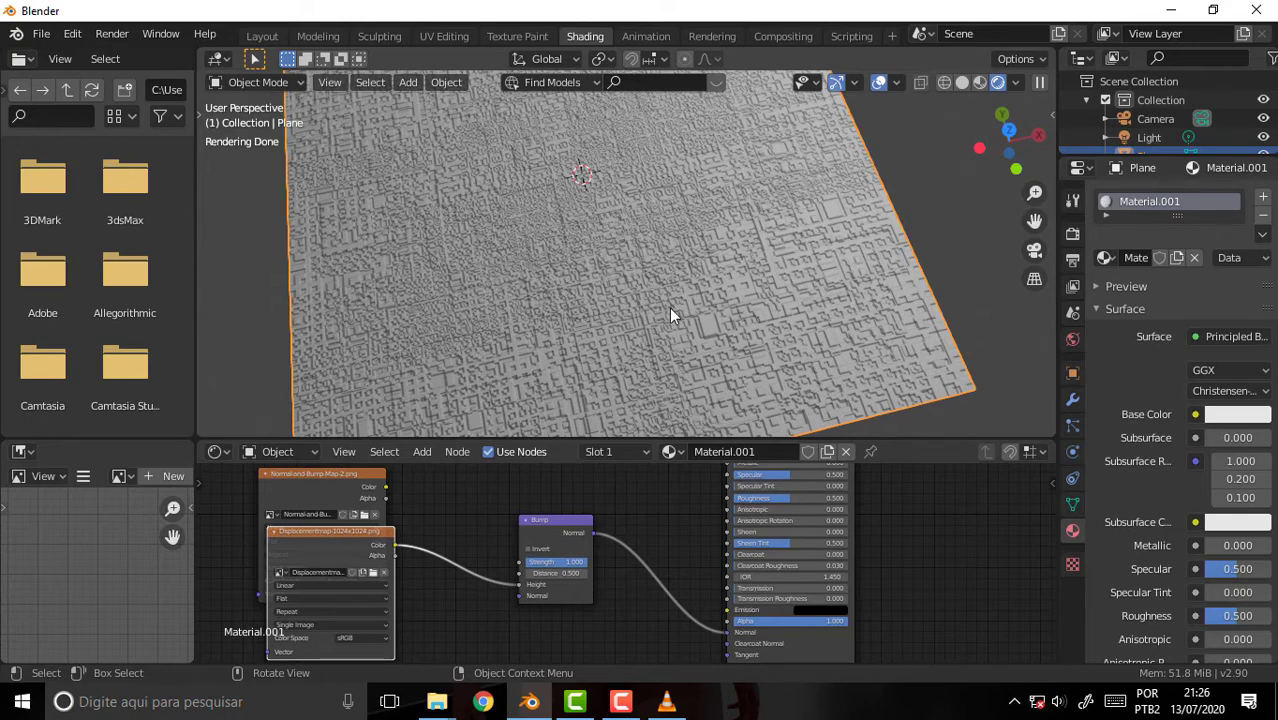
# Step: Switch the Displacementmap-1024x1024.png node's color space to Non-Color and orbit to inspect the blocky relief
pyautogui.moveTo(669, 305); pyautogui.dragTo(762, 261, button='middle')
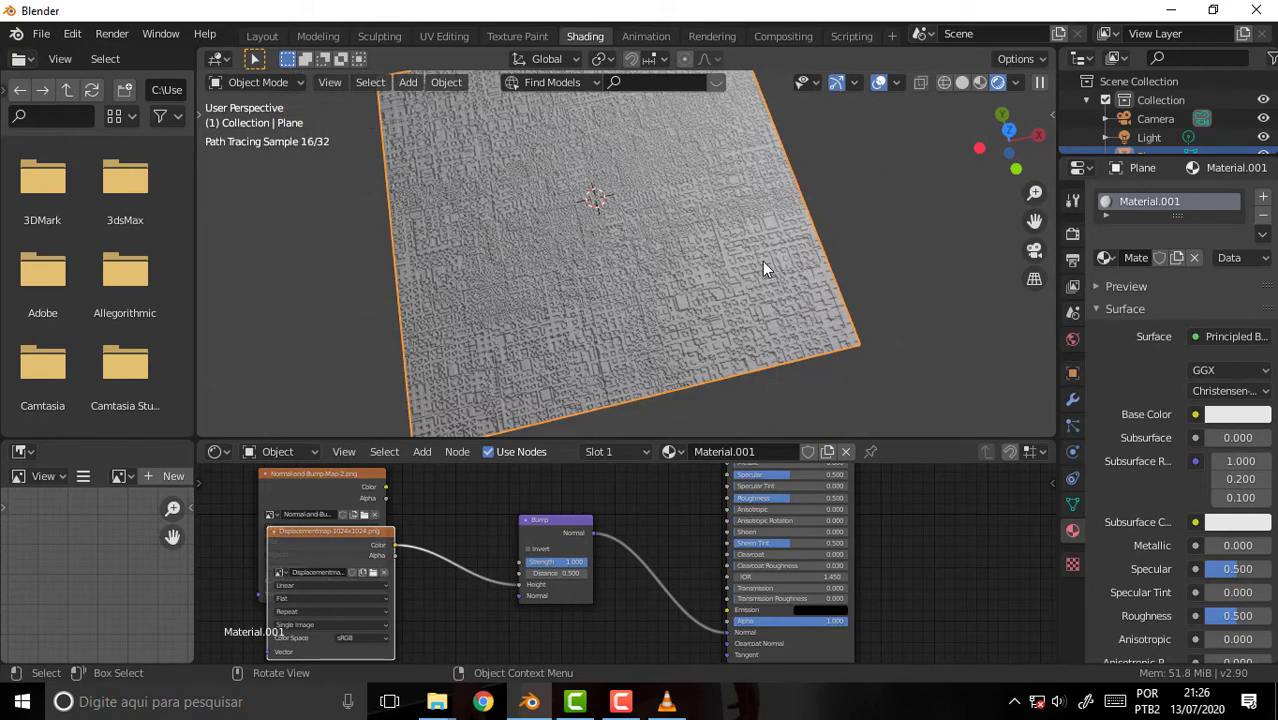
pyautogui.moveTo(1033, 221); pyautogui.dragTo(816, 217)
pyautogui.moveTo(816, 217)
pyautogui.mouseDown(button='middle')
pyautogui.moveTo(862, 145)
pyautogui.moveTo(801, 174)
pyautogui.mouseUp(button='middle')
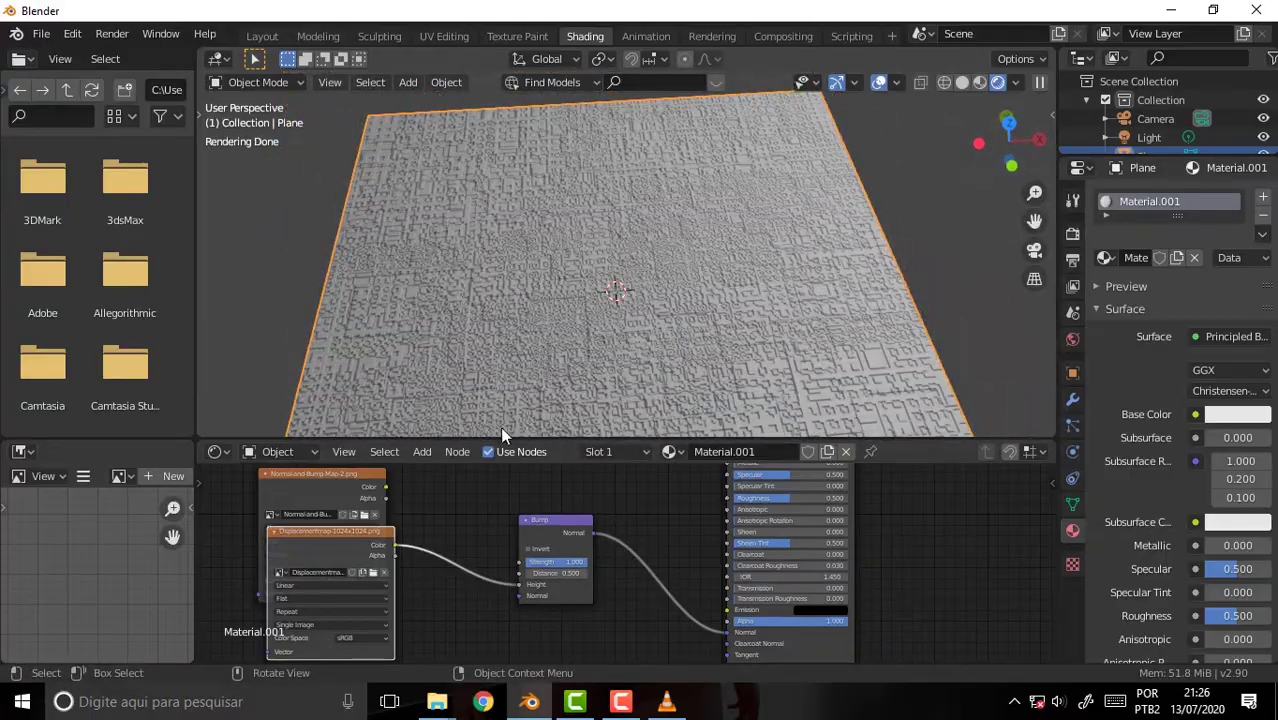
pyautogui.click(364, 638)
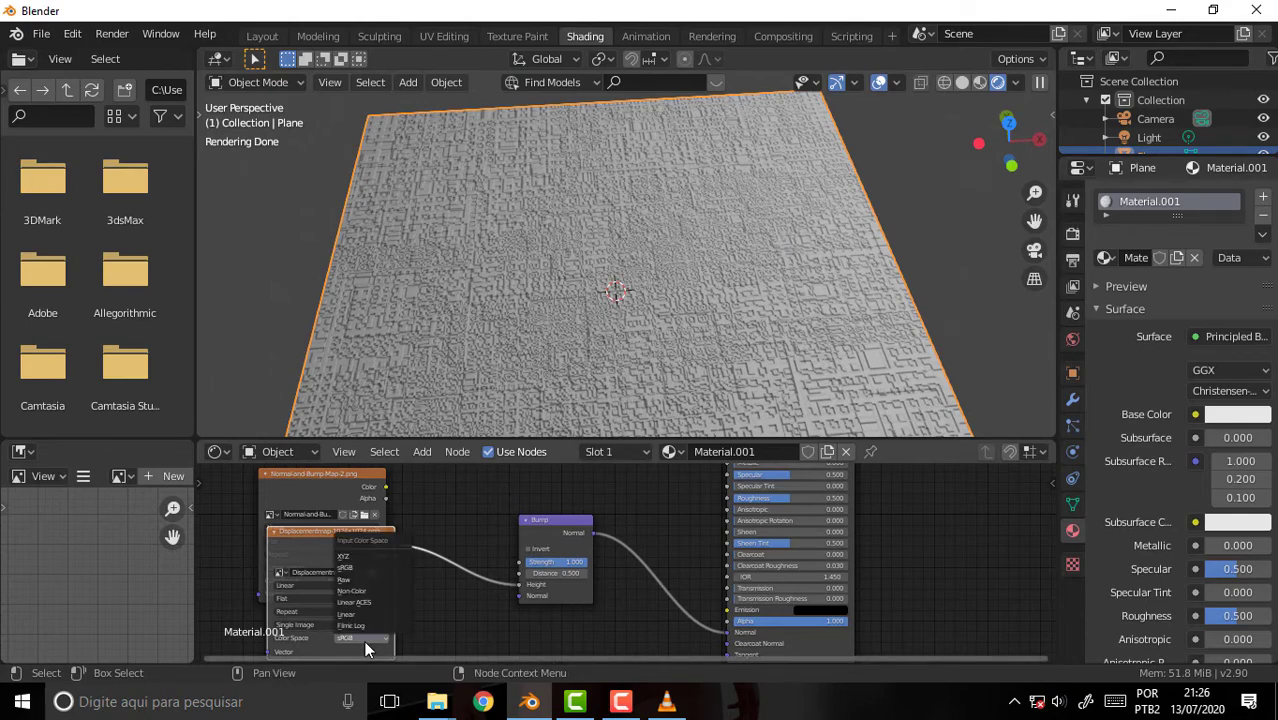
pyautogui.click(366, 590)
pyautogui.moveTo(843, 230)
pyautogui.mouseDown(button='middle')
pyautogui.moveTo(847, 311)
pyautogui.moveTo(837, 253)
pyautogui.mouseUp(button='middle')
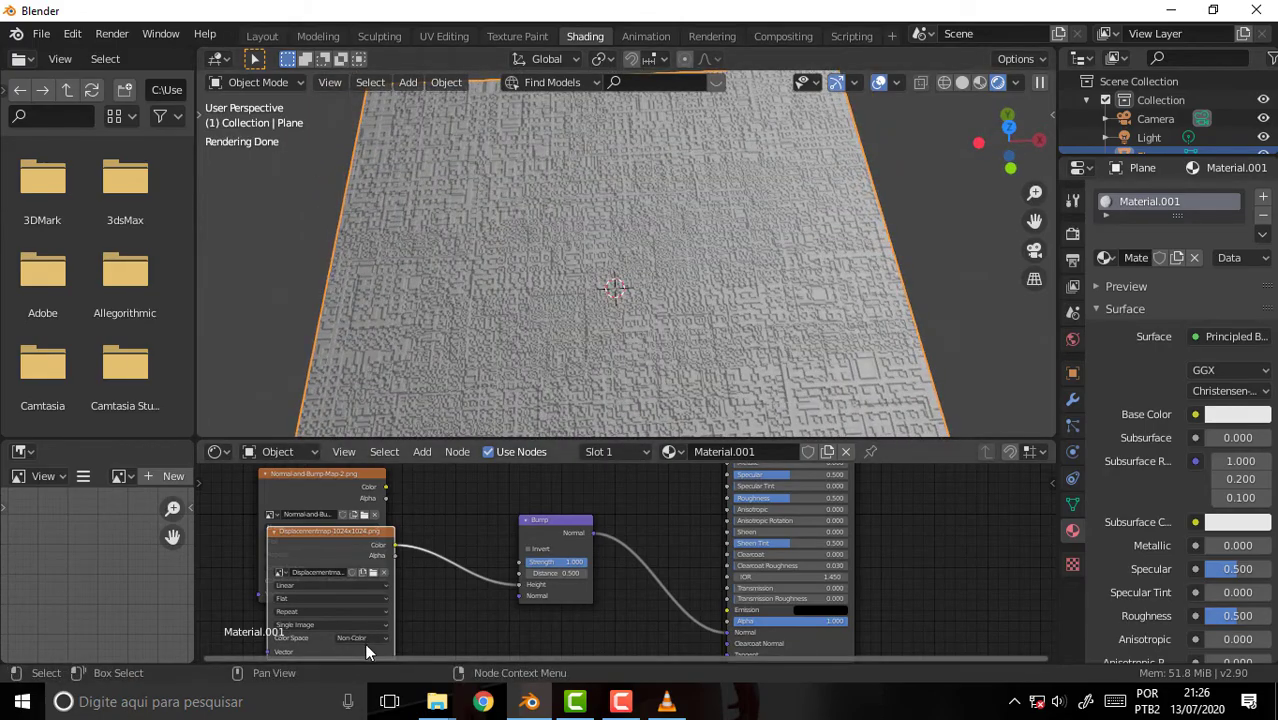
pyautogui.moveTo(764, 235)
pyautogui.mouseDown(button='middle')
pyautogui.moveTo(757, 352)
pyautogui.moveTo(795, 341)
pyautogui.mouseUp(button='middle')
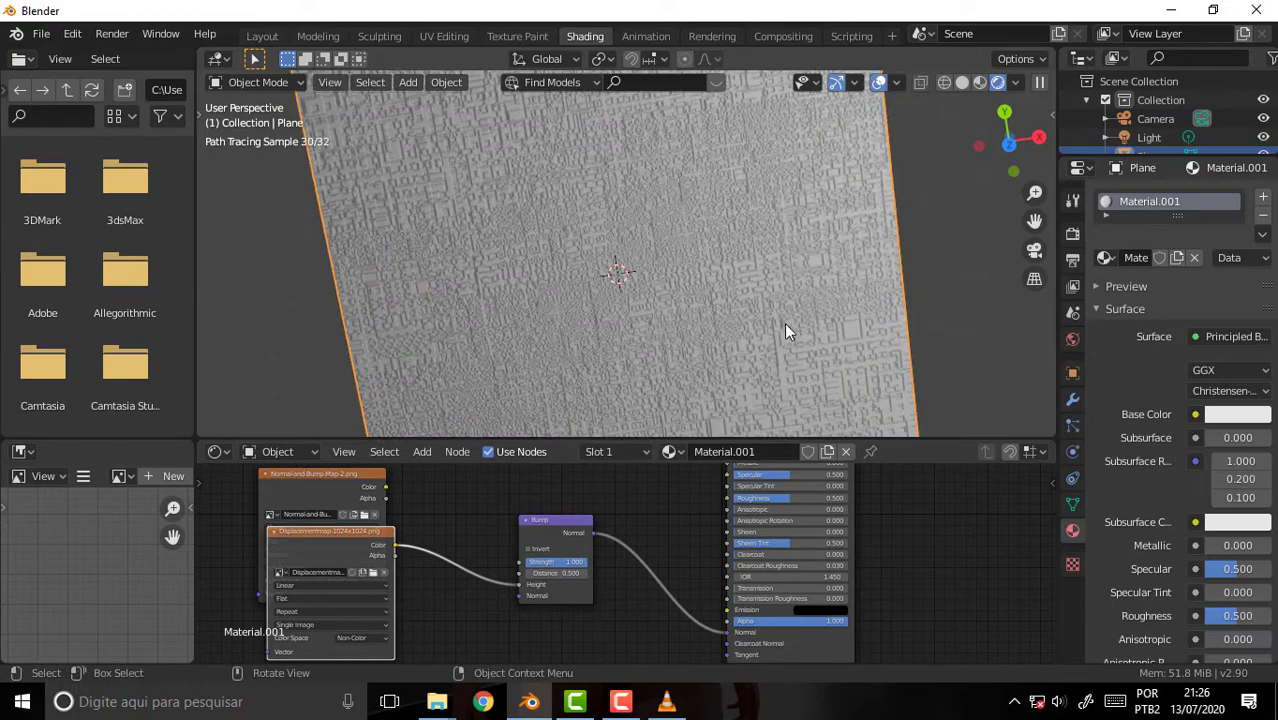
pyautogui.moveTo(807, 273); pyautogui.dragTo(819, 179, button='middle')
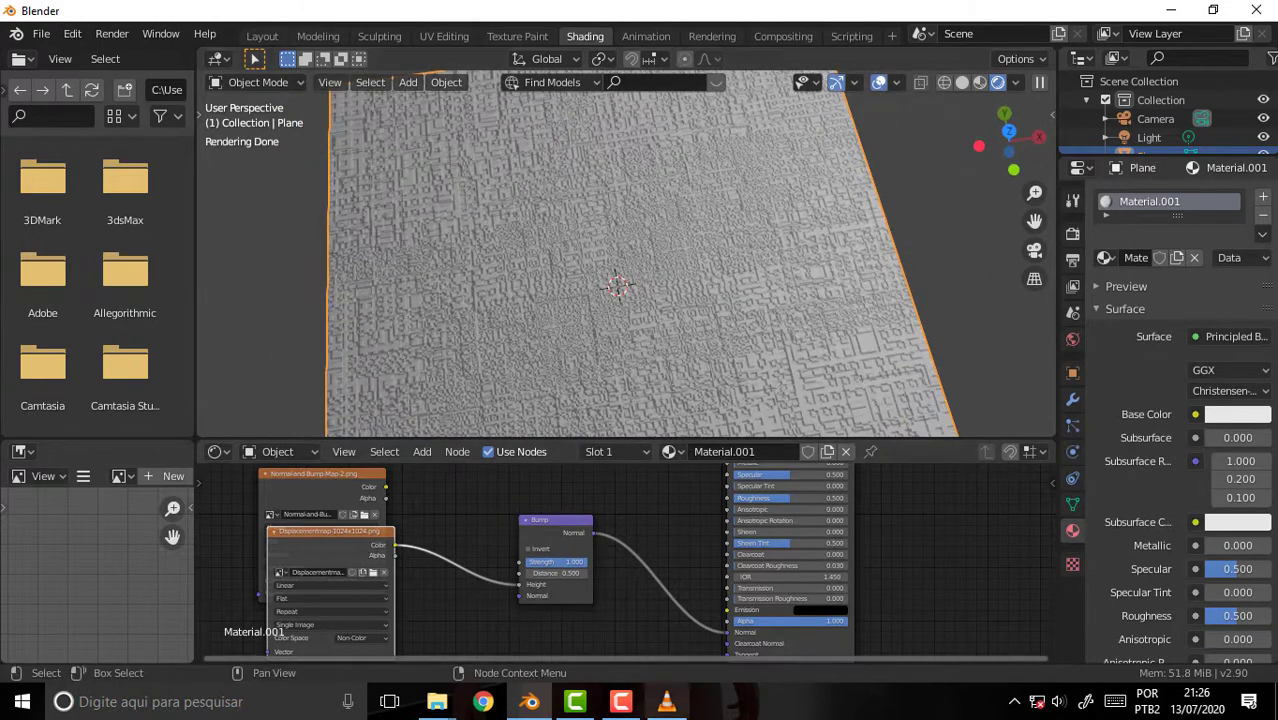
pyautogui.click(621, 702)
pyautogui.click(621, 704)
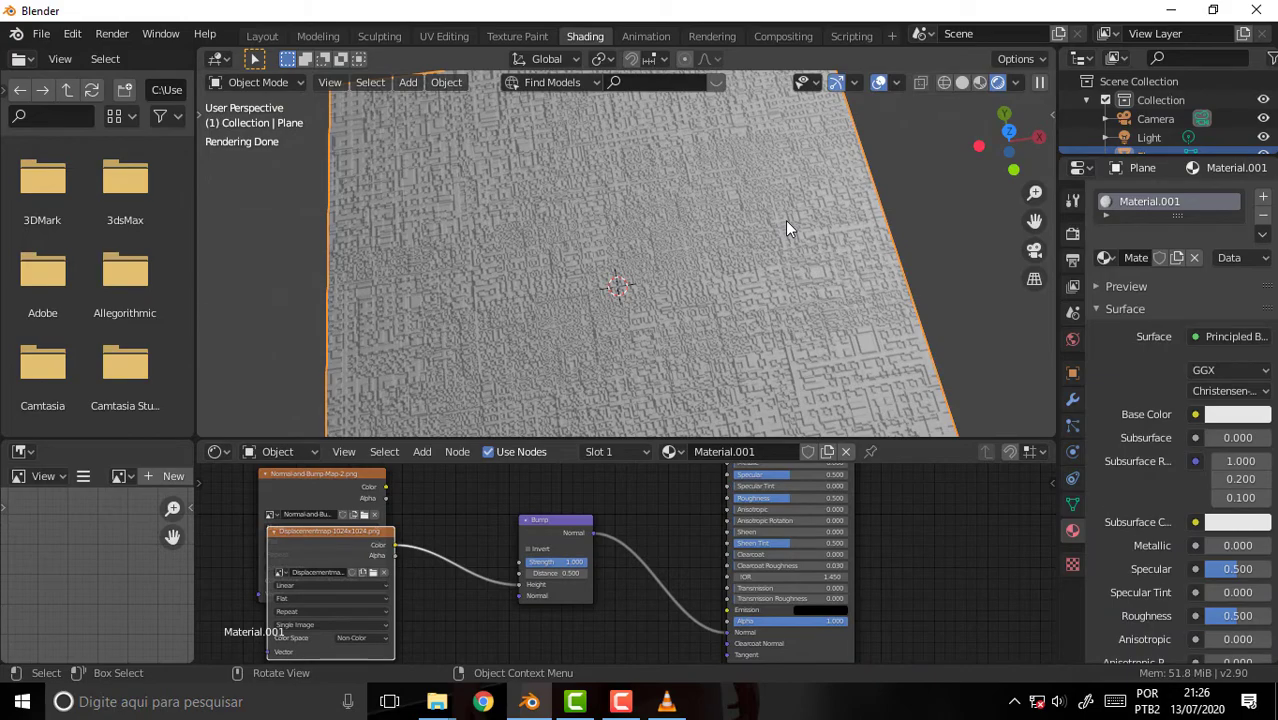
pyautogui.moveTo(840, 204)
pyautogui.mouseDown(button='middle')
pyautogui.moveTo(822, 308)
pyautogui.moveTo(847, 205)
pyautogui.moveTo(839, 240)
pyautogui.mouseUp(button='middle')
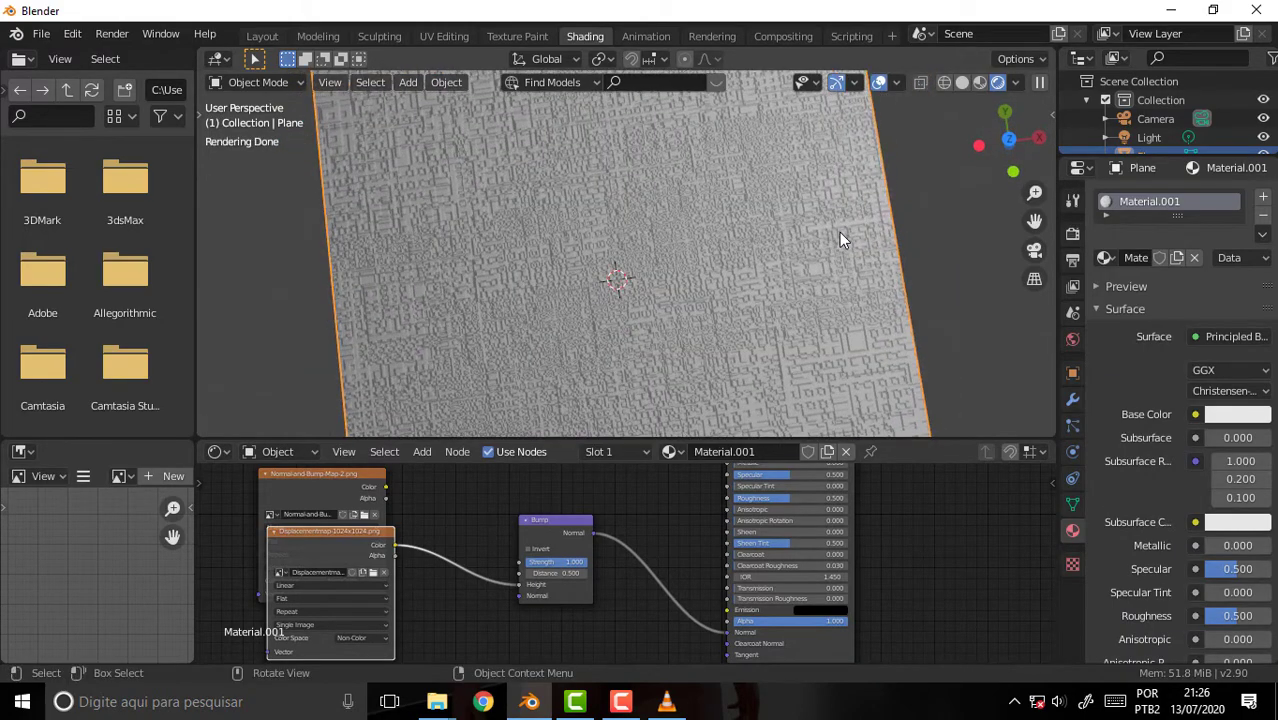
pyautogui.moveTo(676, 273)
pyautogui.mouseDown(button='middle')
pyautogui.moveTo(692, 262)
pyautogui.moveTo(698, 187)
pyautogui.moveTo(693, 208)
pyautogui.mouseUp(button='middle')
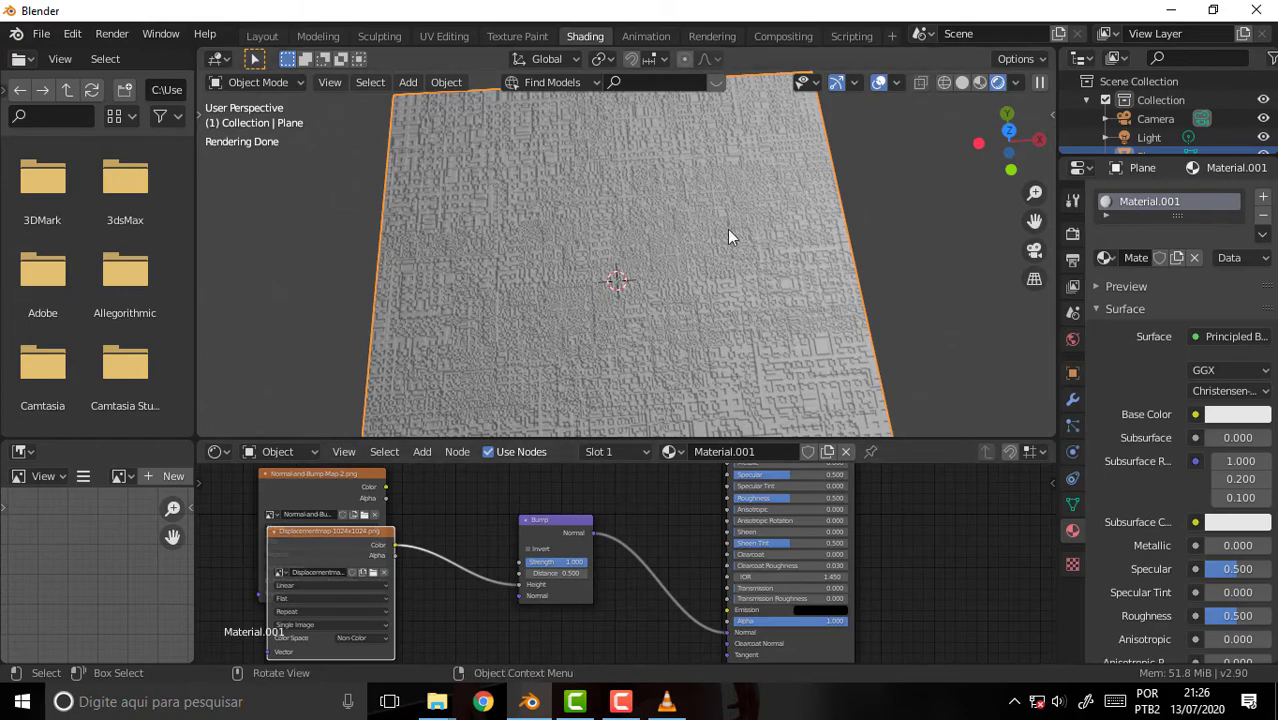
pyautogui.moveTo(727, 229)
pyautogui.mouseDown(button='middle')
pyautogui.moveTo(751, 188)
pyautogui.moveTo(763, 288)
pyautogui.mouseUp(button='middle')
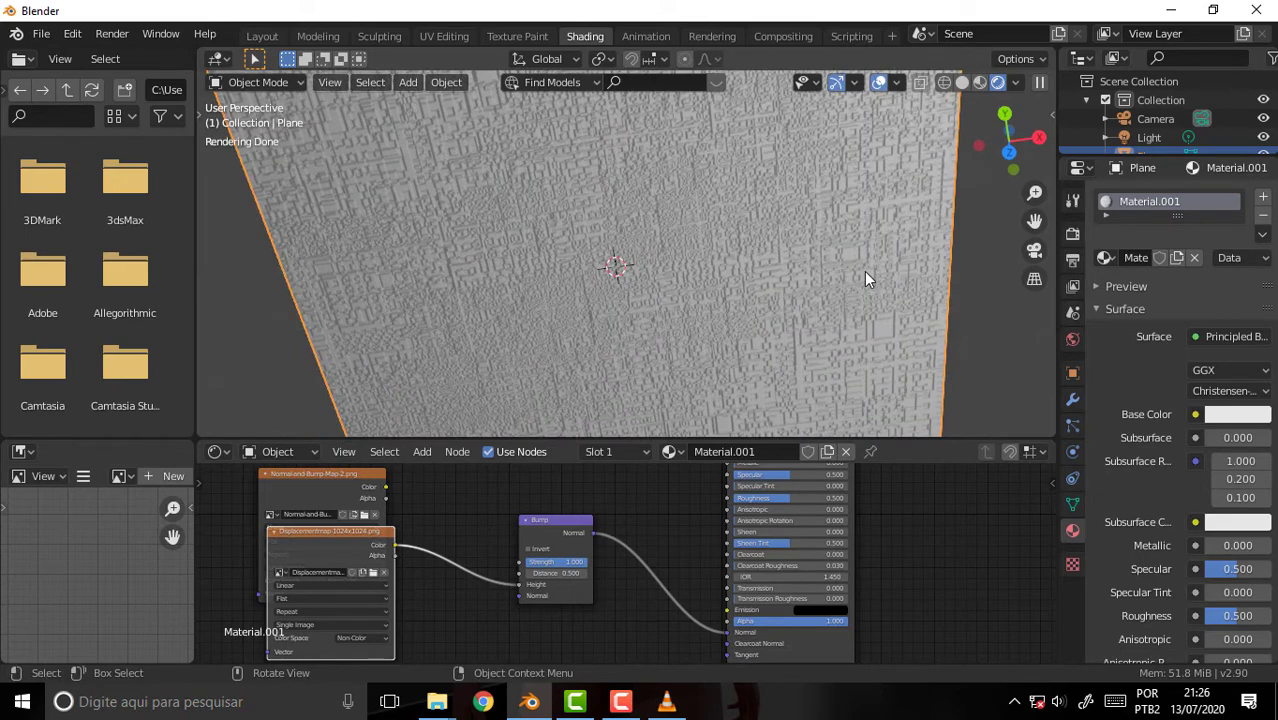
pyautogui.moveTo(864, 271)
pyautogui.mouseDown(button='middle')
pyautogui.moveTo(761, 220)
pyautogui.moveTo(797, 197)
pyautogui.moveTo(793, 168)
pyautogui.moveTo(789, 180)
pyautogui.mouseUp(button='middle')
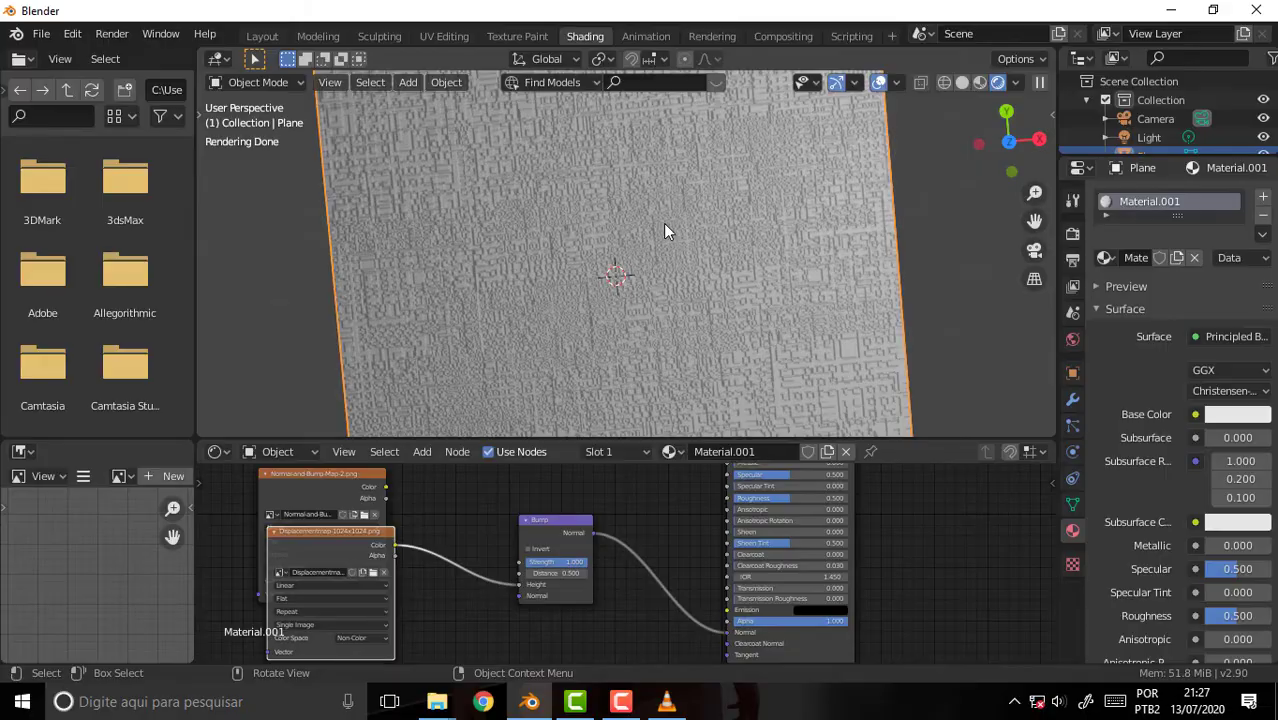
pyautogui.scroll(1, 663, 223)
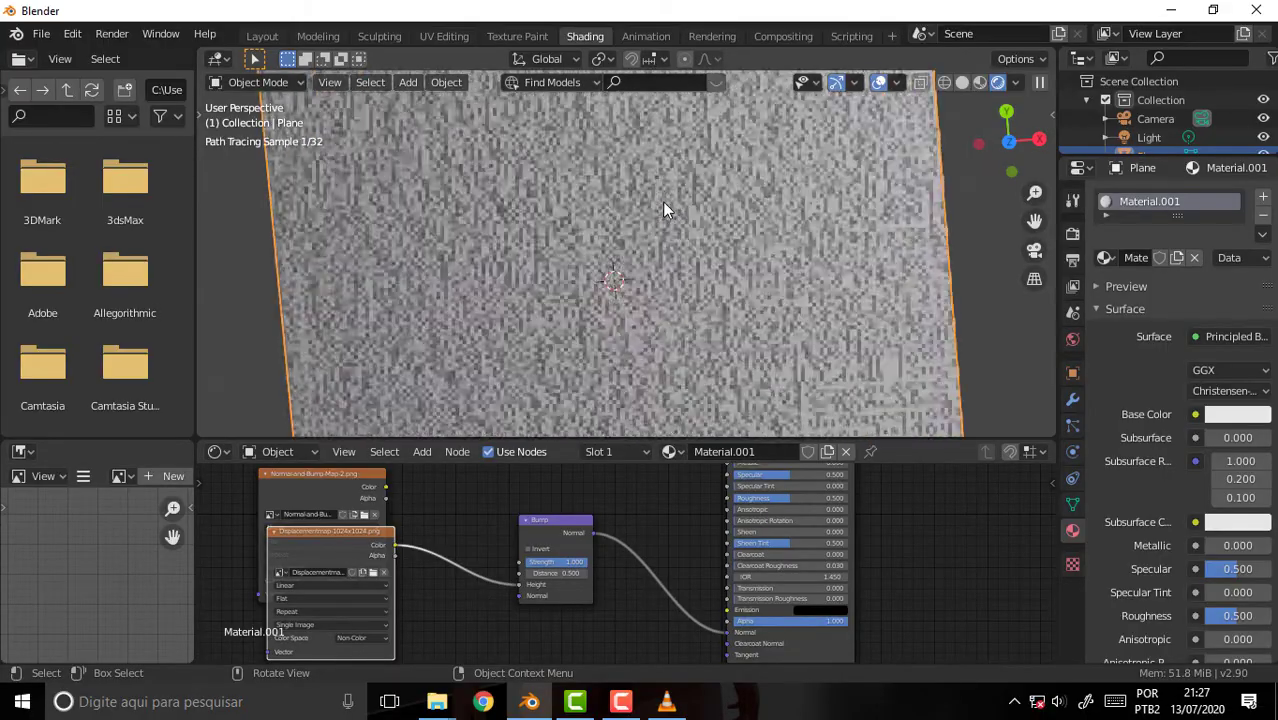
pyautogui.moveTo(663, 199)
pyautogui.mouseDown(button='middle')
pyautogui.moveTo(679, 140)
pyautogui.moveTo(694, 162)
pyautogui.moveTo(627, 164)
pyautogui.moveTo(655, 129)
pyautogui.moveTo(656, 140)
pyautogui.mouseUp(button='middle')
pyautogui.scroll(-2, 650, 150)
pyautogui.scroll(-1, 650, 150)
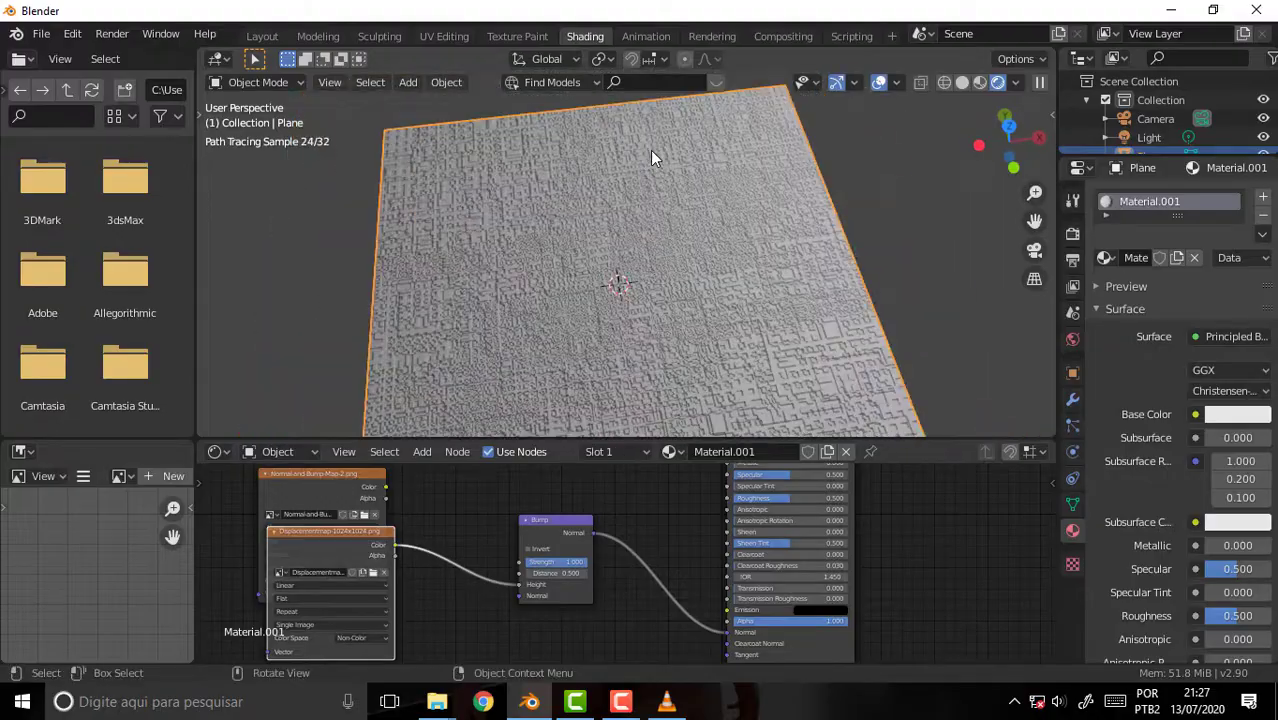
pyautogui.moveTo(1035, 220); pyautogui.dragTo(781, 249)
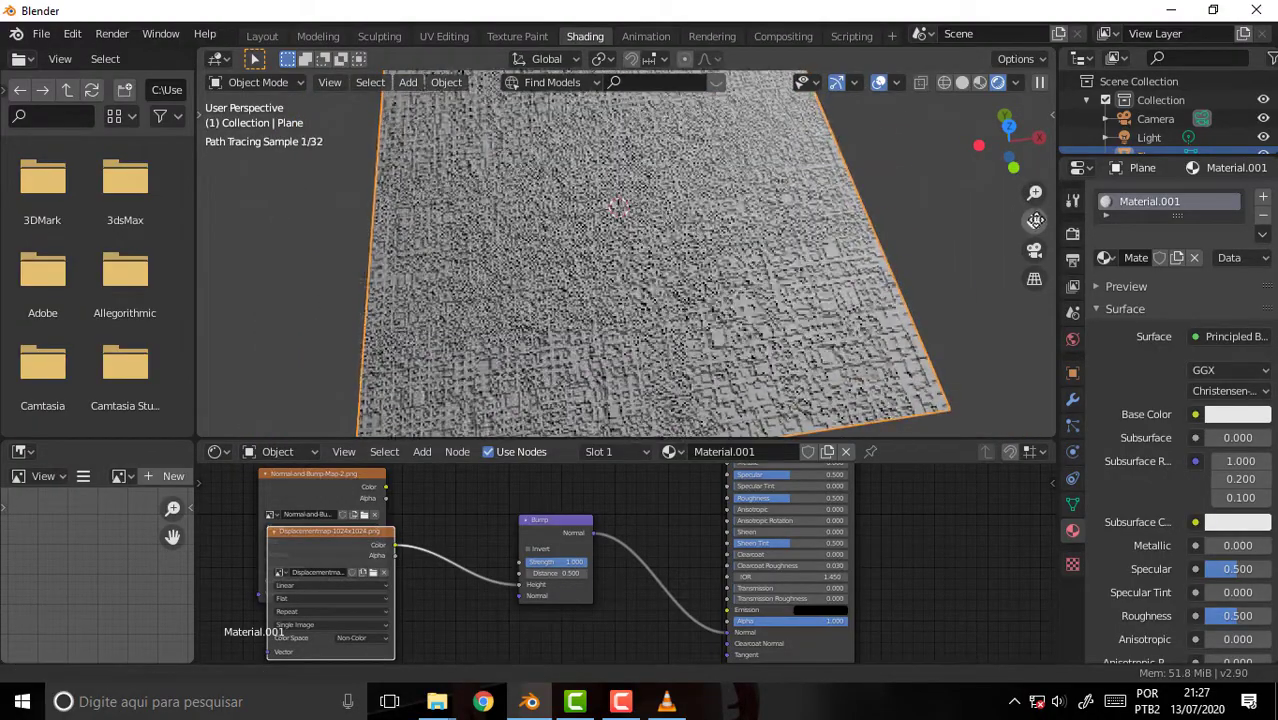
pyautogui.moveTo(781, 250); pyautogui.dragTo(770, 287, button='middle')
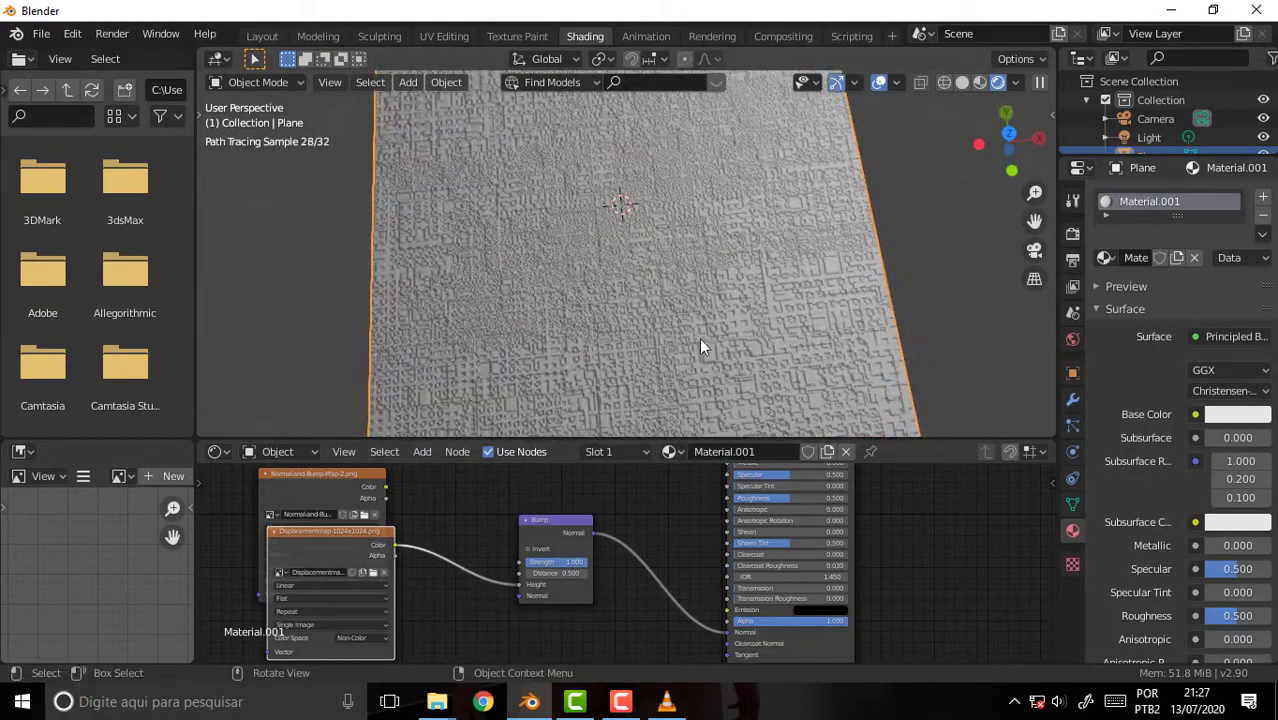